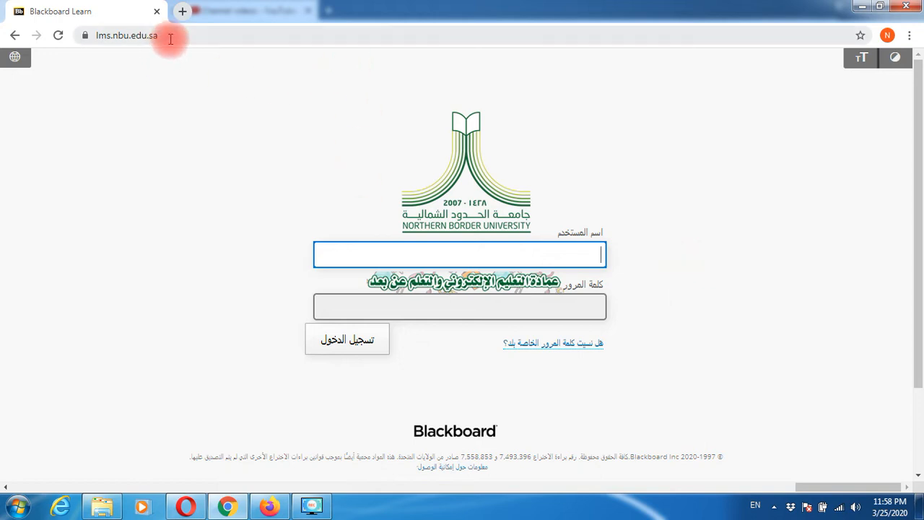
- Switch the login page to English (United States) and reload LMS.NBU.EDU.SA
{"action": "left_click", "coordinate": [15, 57]}
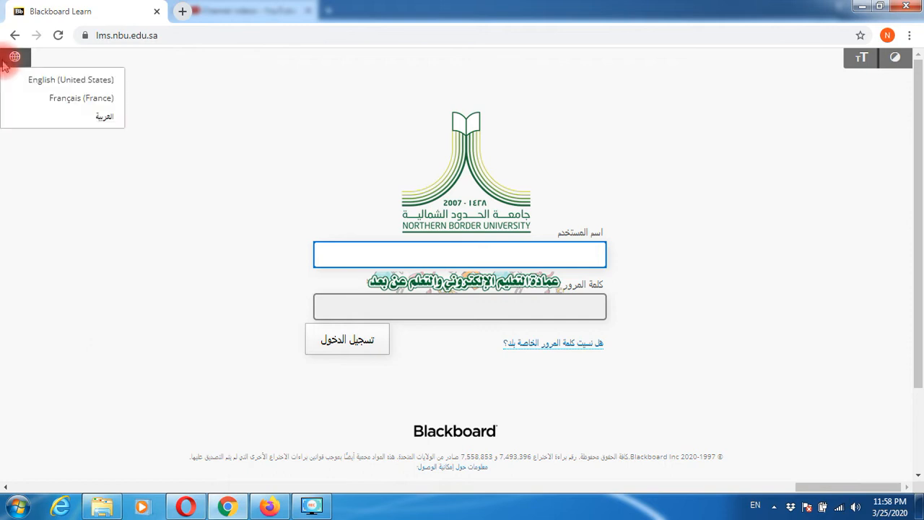
{"action": "left_click", "coordinate": [54, 82]}
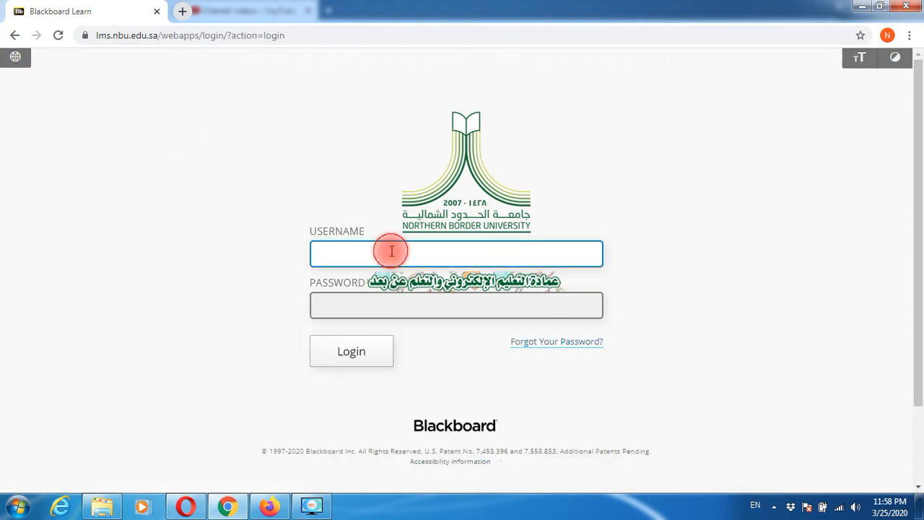
{"action": "left_click", "coordinate": [310, 37]}
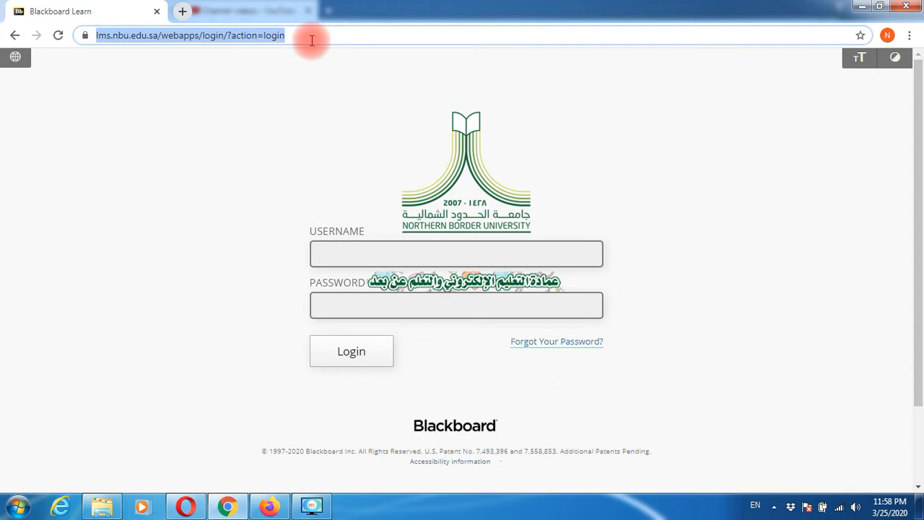
{"action": "type", "text": "LMS.NBU"}
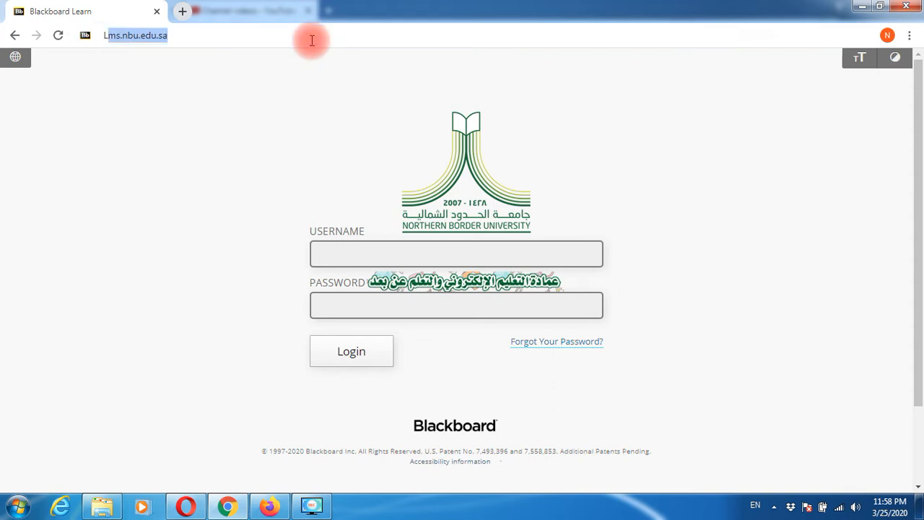
{"action": "type", "text": ".EDU.SA"}
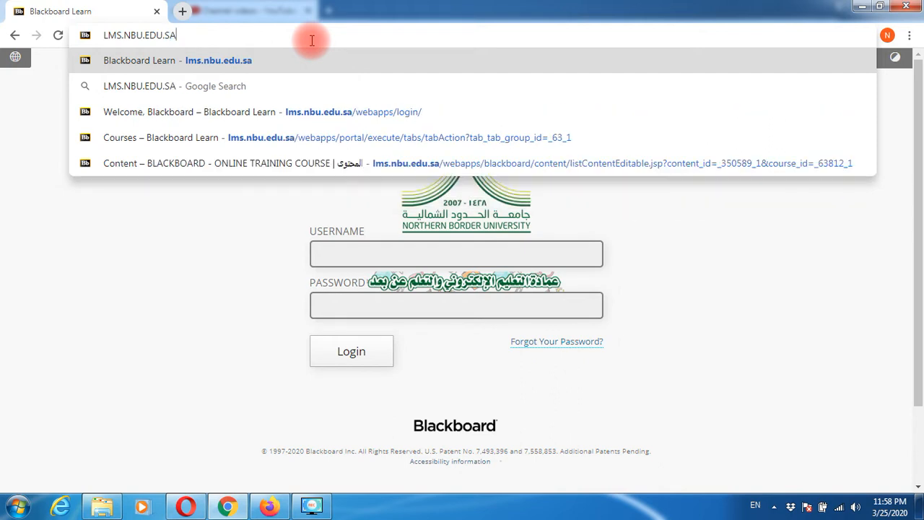
{"action": "key", "text": "Return"}
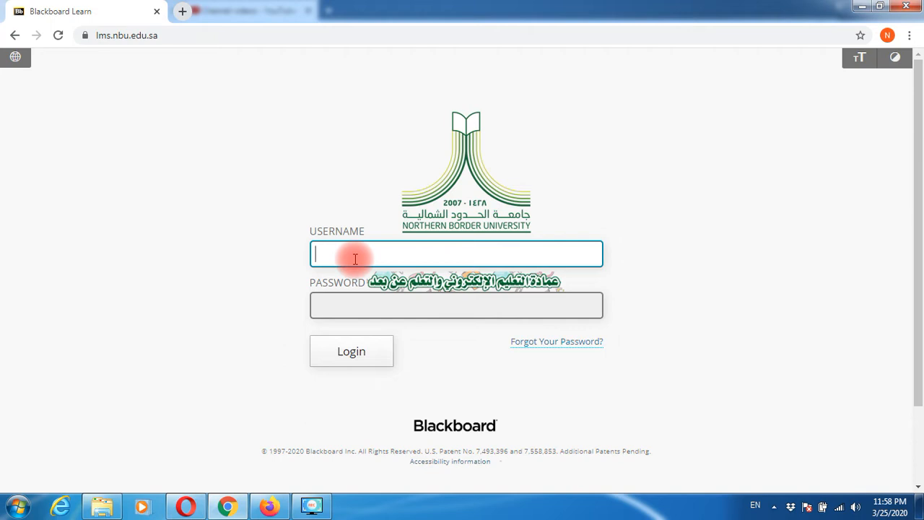
- Sign in with the instructor's username and password
{"action": "type", "text": "23562123456"}
{"action": "key", "text": "BackSpace"}
{"action": "key", "text": "BackSpace"}
{"action": "key", "text": "BackSpace"}
{"action": "key", "text": "BackSpace"}
{"action": "key", "text": "BackSpace"}
{"action": "key", "text": "BackSpace"}
{"action": "key", "text": "BackSpace"}
{"action": "type", "text": "123456"}
{"action": "key", "text": "Tab"}
{"action": "type", "text": "123456"}
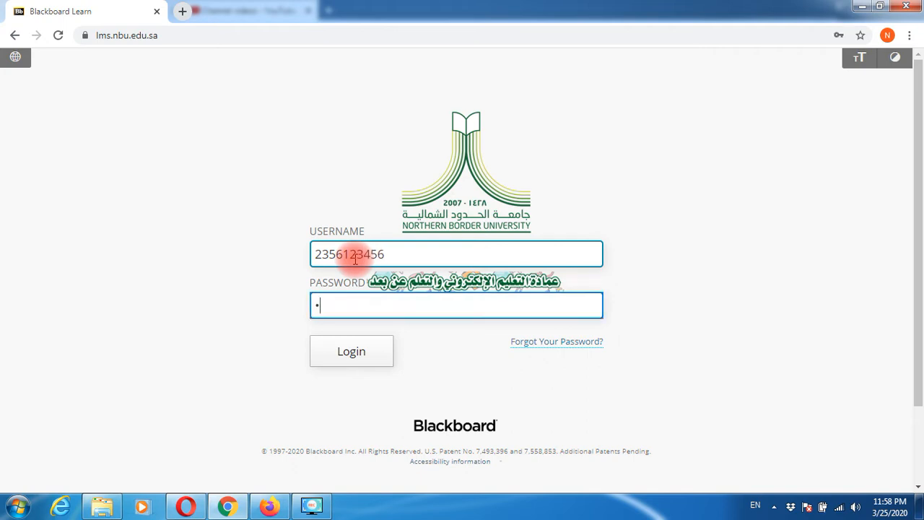
{"action": "type", "text": "7890"}
{"action": "key", "text": "Return"}
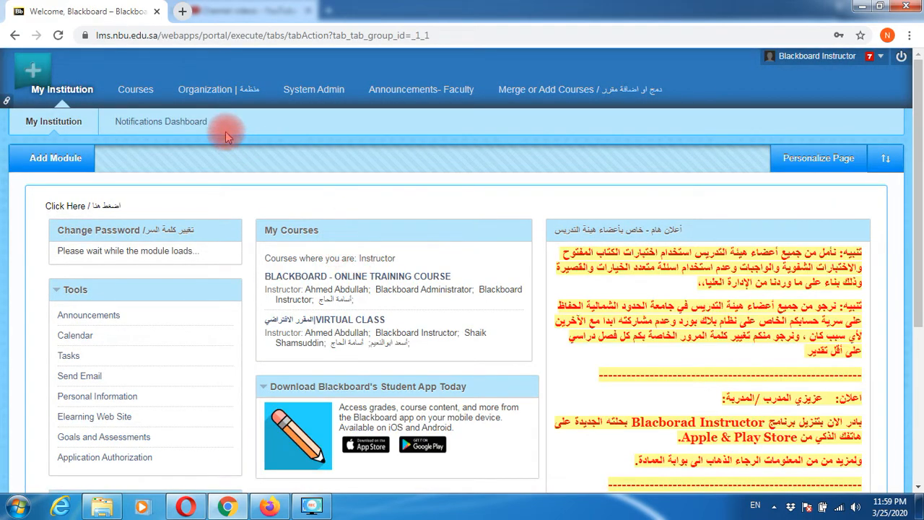
- Open the ENG01: BLACKBOARD - ONLINE TRAINING COURSE from the Courses list
{"action": "left_click", "coordinate": [136, 90]}
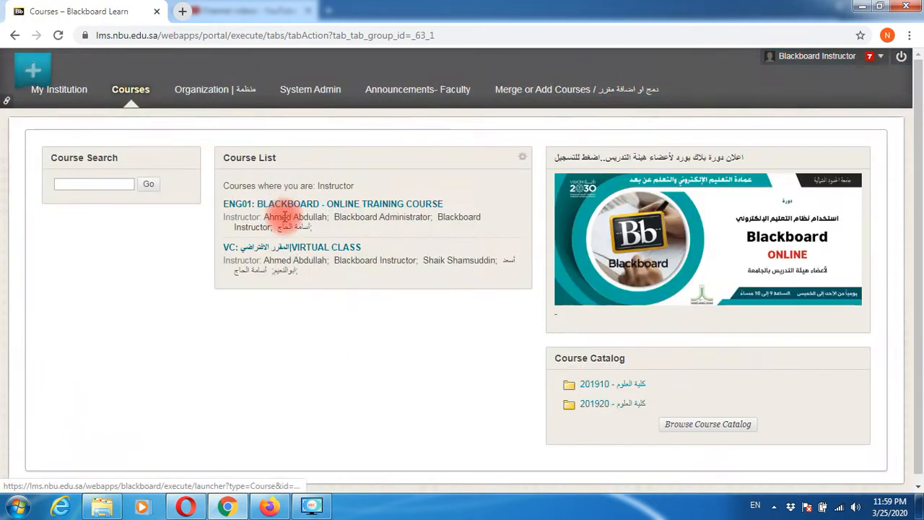
{"action": "left_click", "coordinate": [294, 209]}
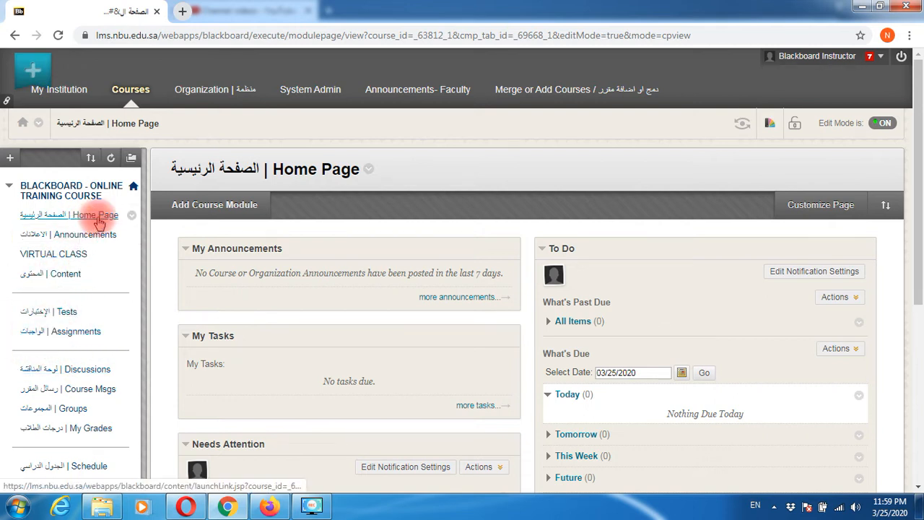
{"action": "left_click_drag", "start_coordinate": [92, 214], "coordinate": [85, 238]}
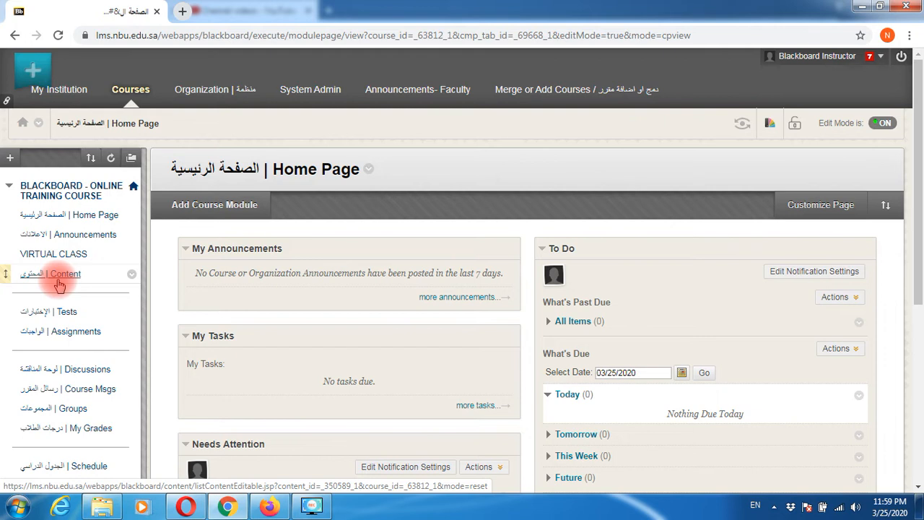
{"action": "scroll", "coordinate": [17, 371], "scroll_direction": "down", "scroll_amount": 2}
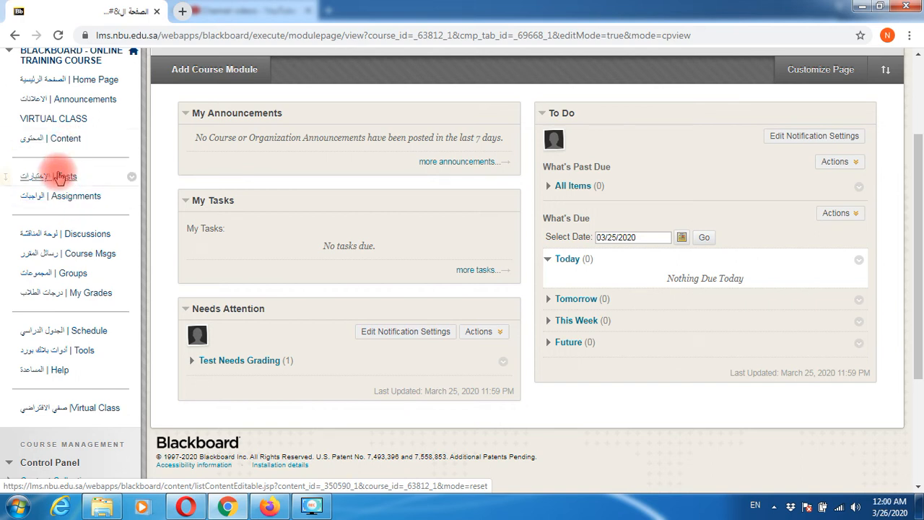
{"action": "scroll", "coordinate": [57, 174], "scroll_direction": "up", "scroll_amount": 2}
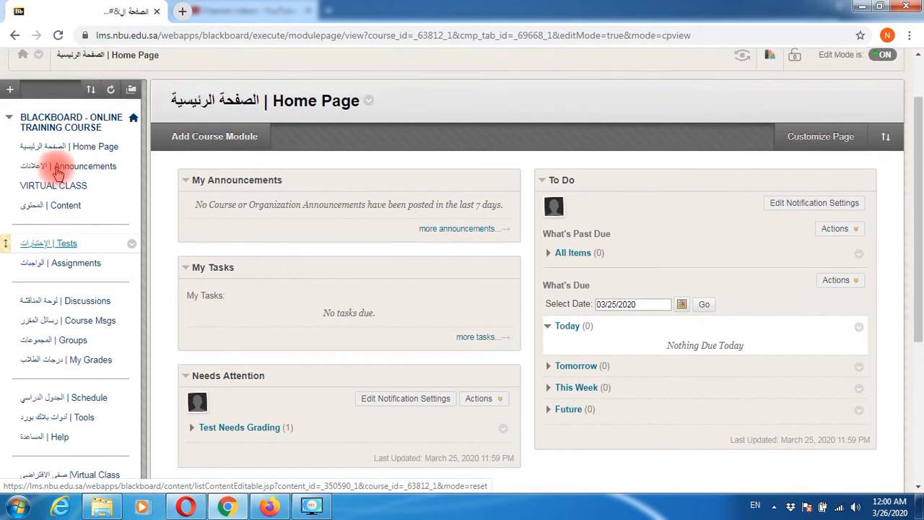
- Go to the course's Assignments page from the course menu
{"action": "left_click", "coordinate": [10, 89]}
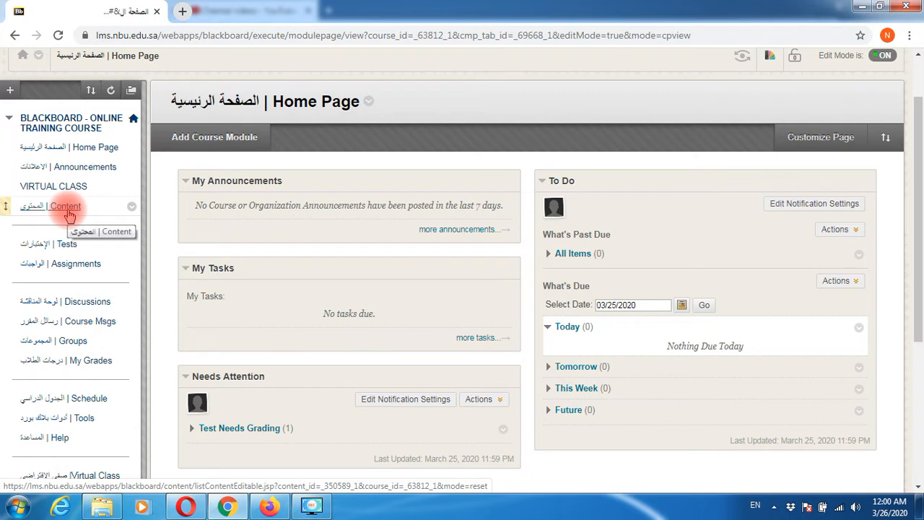
{"action": "scroll", "coordinate": [41, 391], "scroll_direction": "down", "scroll_amount": 2}
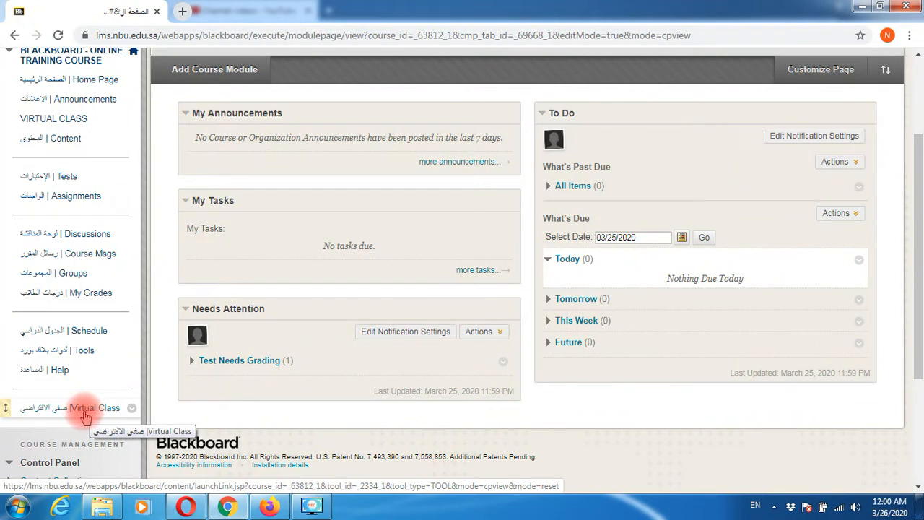
{"action": "scroll", "coordinate": [82, 401], "scroll_direction": "up", "scroll_amount": 2}
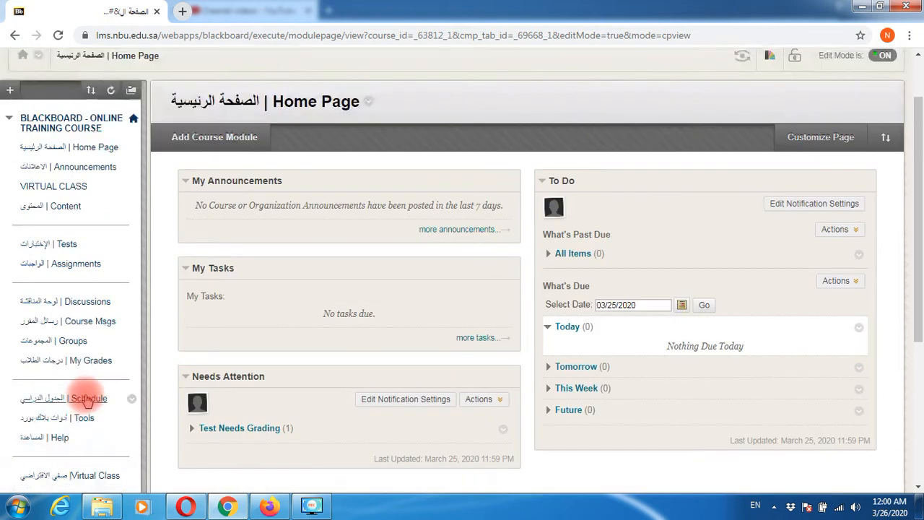
{"action": "left_click", "coordinate": [80, 264]}
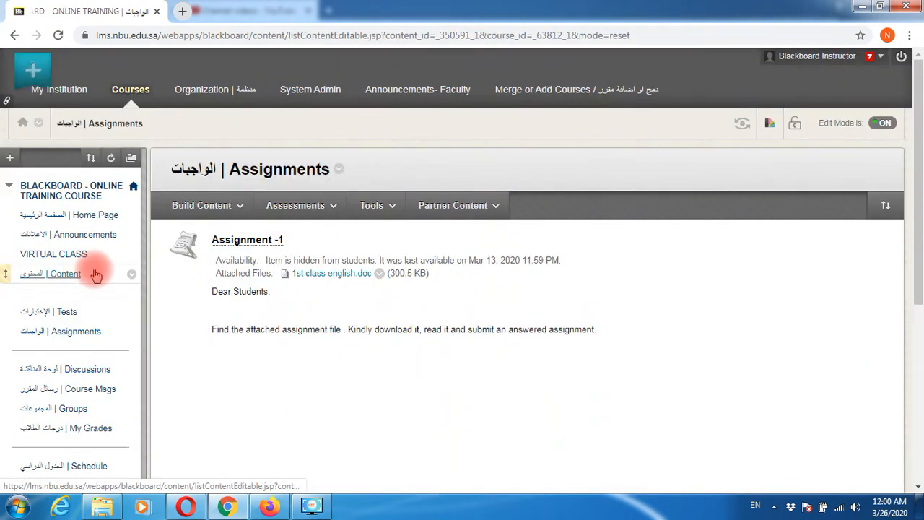
- Start a new Assignment from the Assessments menu, opening an empty Create Assignment form
{"action": "left_click", "coordinate": [309, 207]}
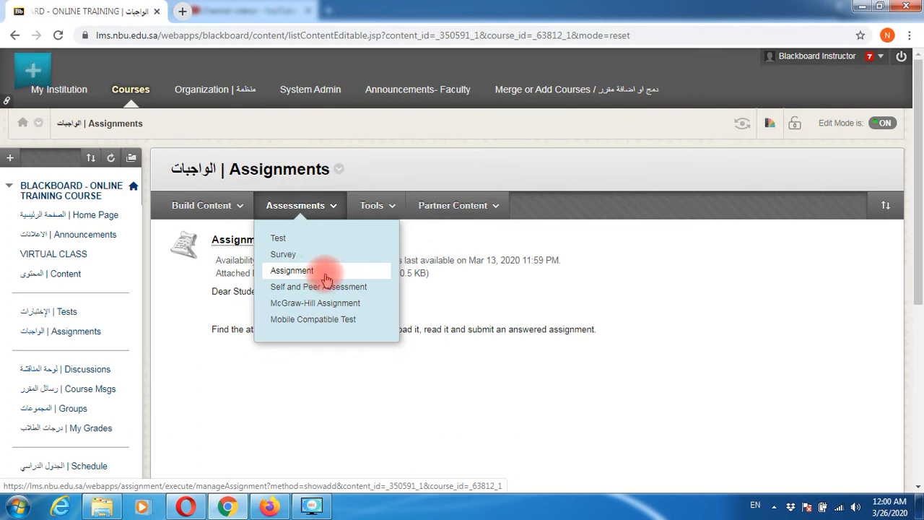
{"action": "left_click_drag", "start_coordinate": [327, 279], "coordinate": [347, 302]}
{"action": "left_click", "coordinate": [326, 206]}
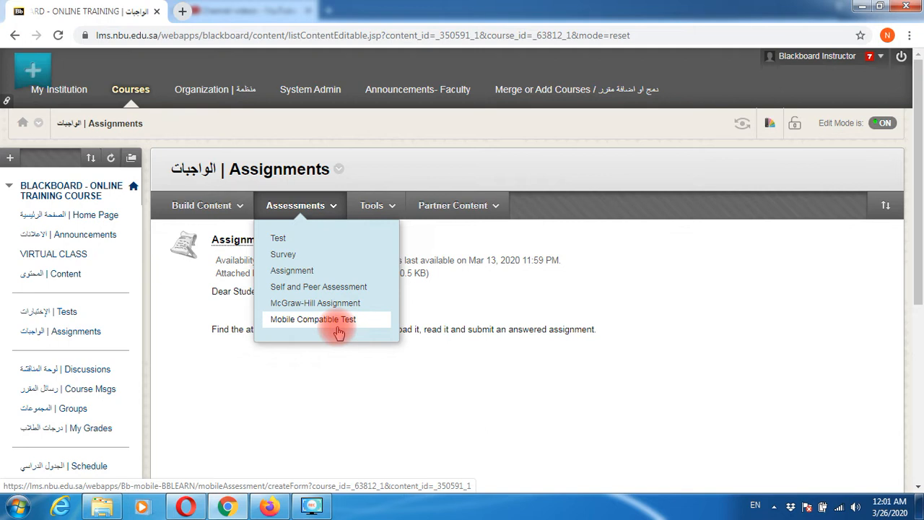
{"action": "left_click", "coordinate": [283, 280]}
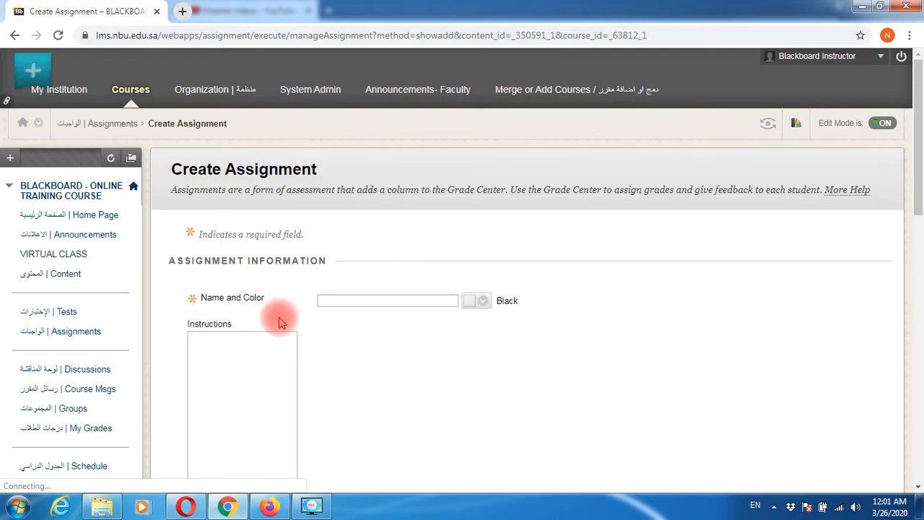
- Name the assignment 'ASSIGNMENT-2', prefixed with the instructor's name and a dash
{"action": "left_click", "coordinate": [344, 300]}
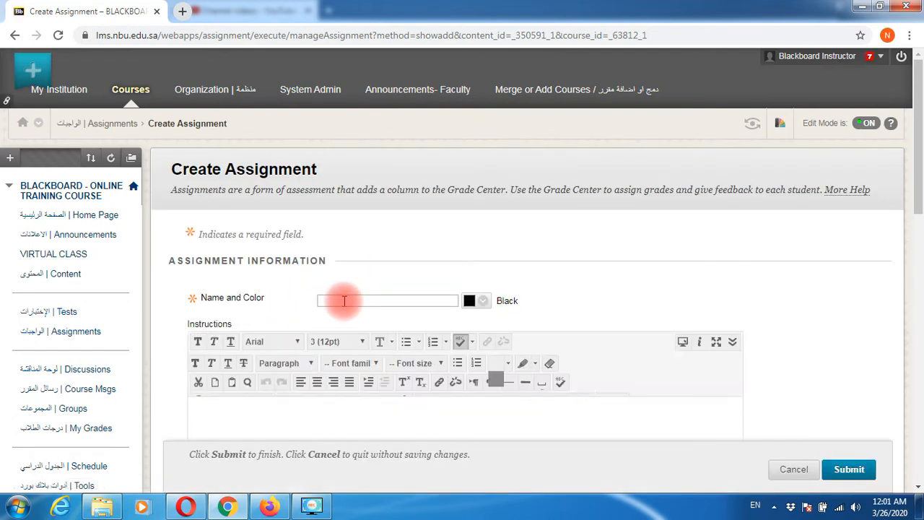
{"action": "type", "text": "ASSIGNMENT-2"}
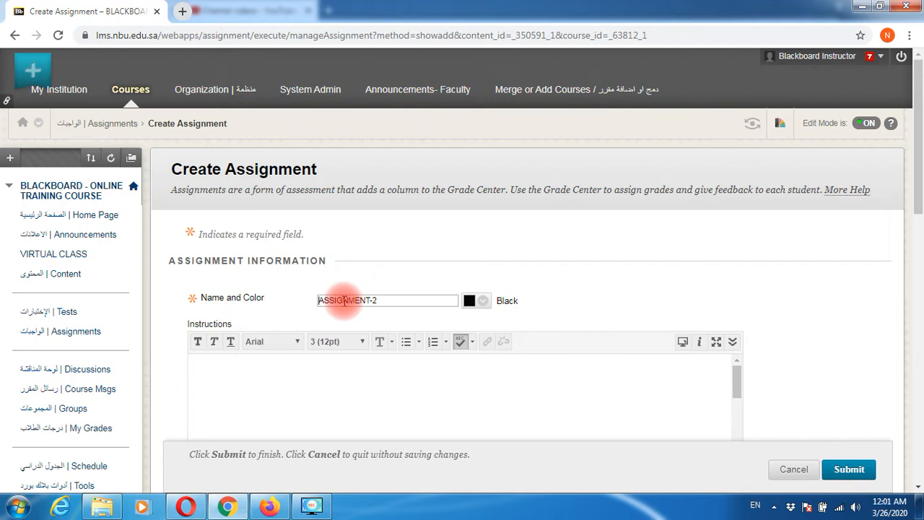
{"action": "type", "text": "DR.AHMED"}
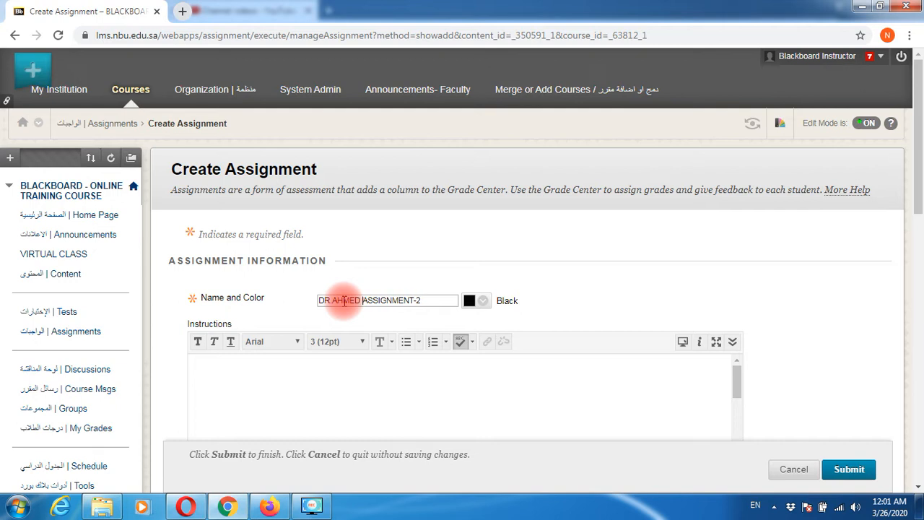
{"action": "type", "text": "-"}
{"action": "left_click", "coordinate": [354, 300]}
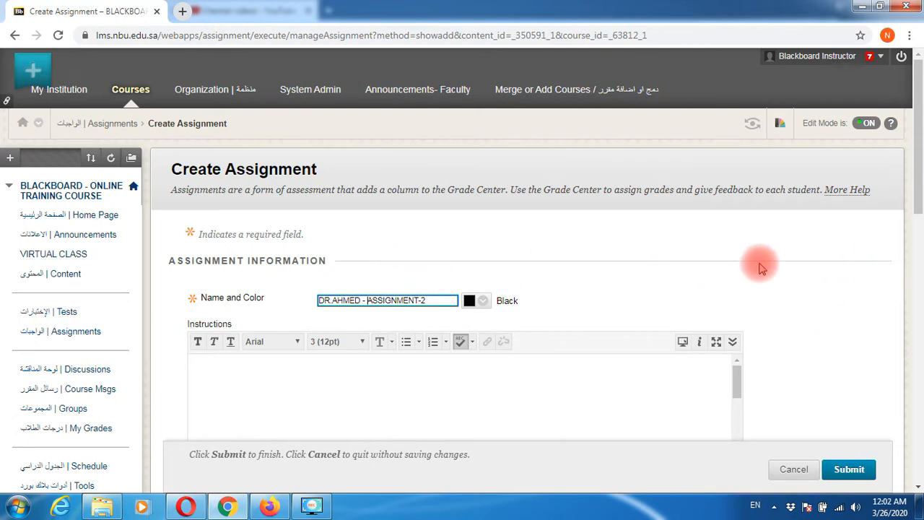
{"action": "scroll", "coordinate": [759, 267], "scroll_direction": "down", "scroll_amount": 3}
{"action": "scroll", "coordinate": [759, 267], "scroll_direction": "down", "scroll_amount": 4}
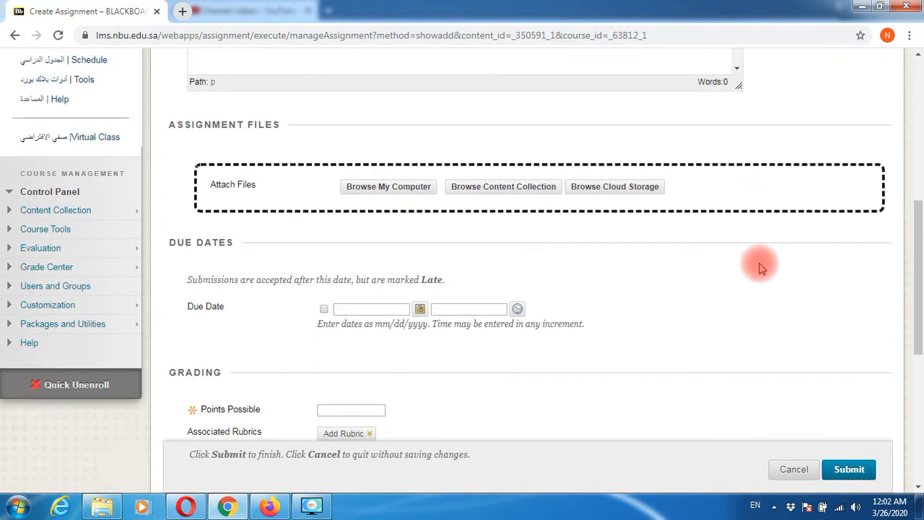
- Place the cursor in the Instructions editor and scroll down the form
{"action": "scroll", "coordinate": [759, 267], "scroll_direction": "up", "scroll_amount": 4}
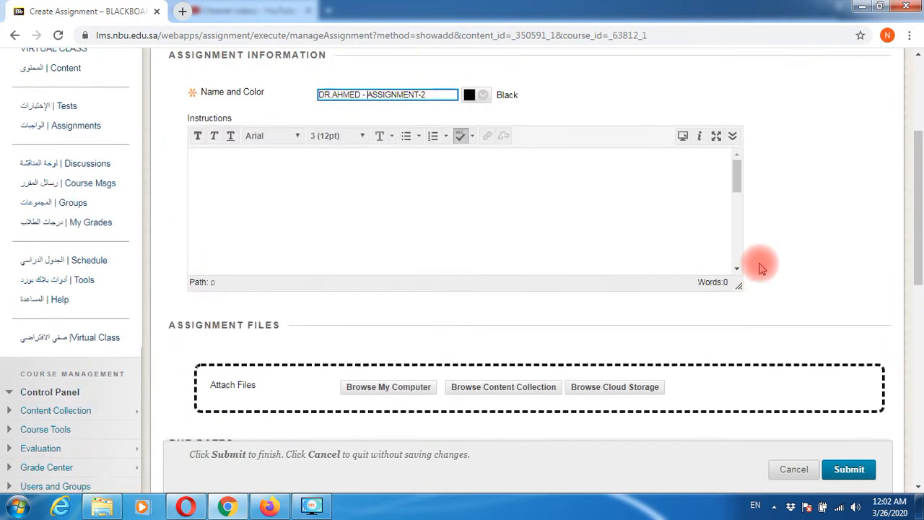
{"action": "left_click", "coordinate": [343, 199]}
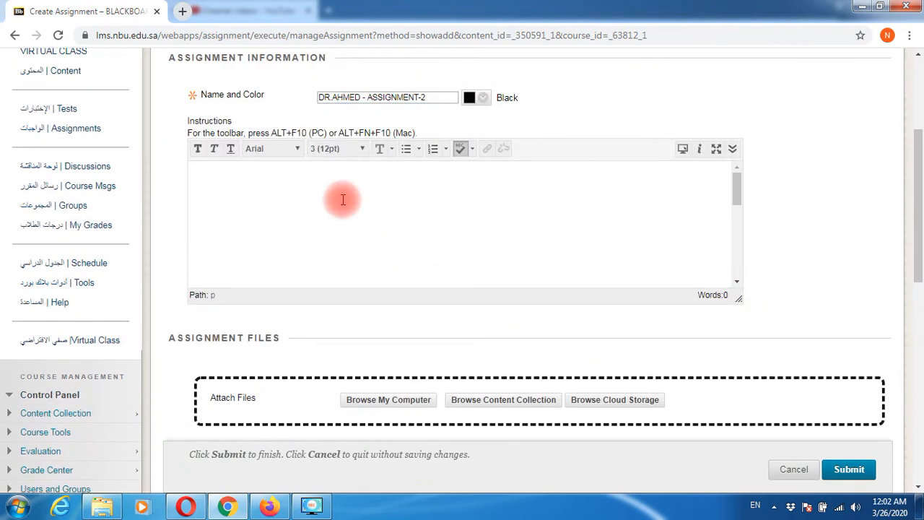
{"action": "left_click_drag", "start_coordinate": [186, 124], "coordinate": [238, 123]}
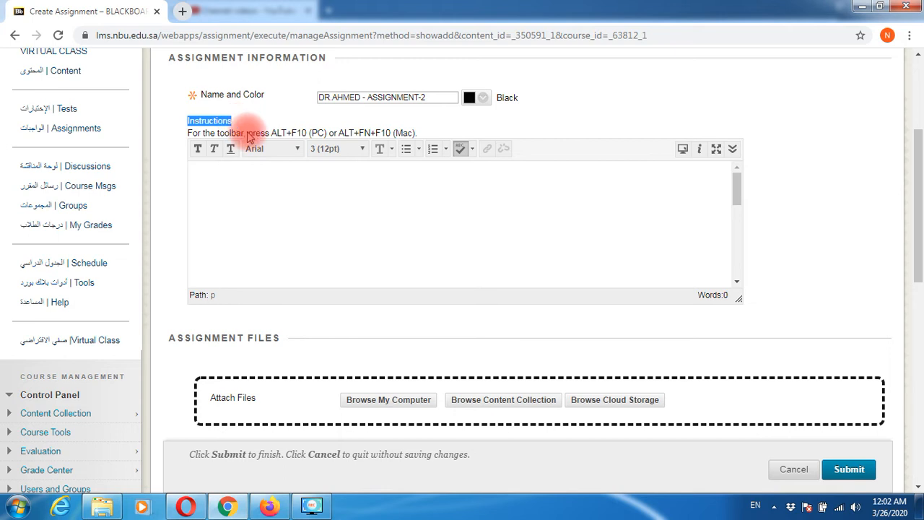
{"action": "scroll", "coordinate": [566, 281], "scroll_direction": "down", "scroll_amount": 2}
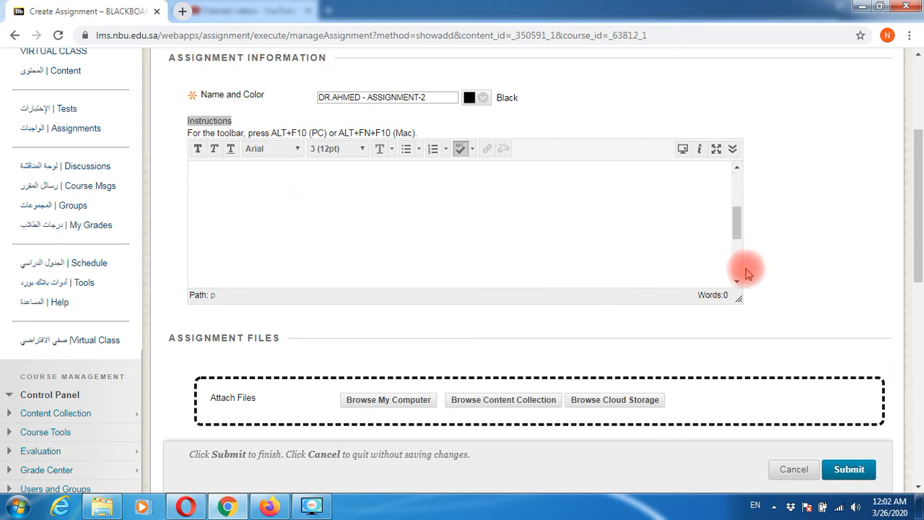
{"action": "scroll", "coordinate": [746, 264], "scroll_direction": "up", "scroll_amount": 2}
{"action": "left_click_drag", "start_coordinate": [915, 148], "coordinate": [915, 323]}
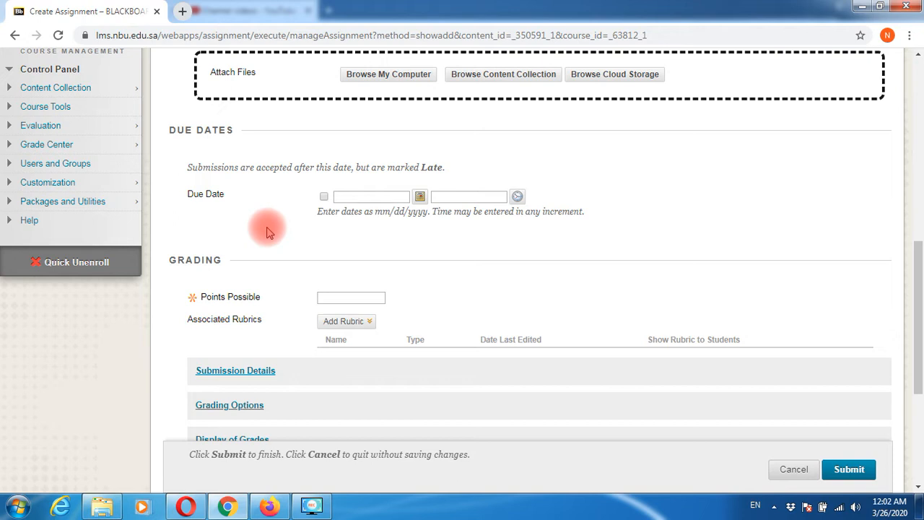
- Enable a due date of 03/26/2020 with the time set to 02:00 PM
{"action": "left_click", "coordinate": [324, 197]}
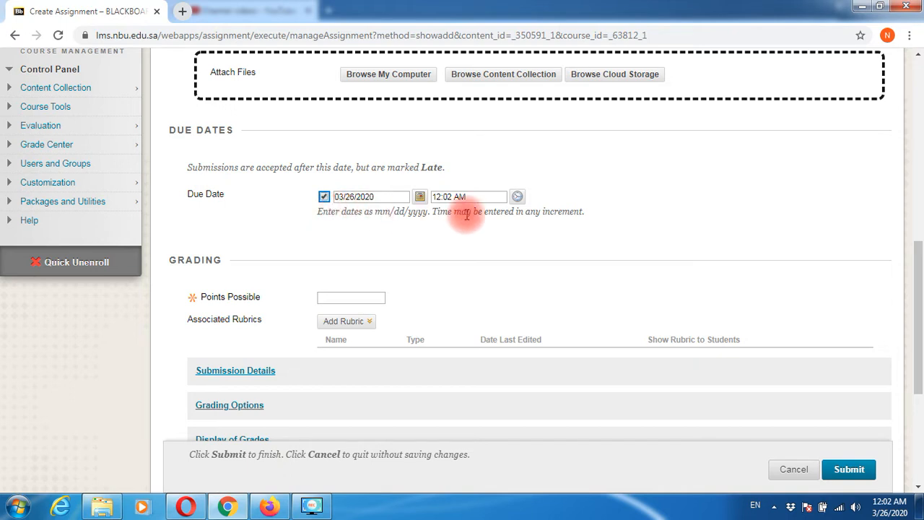
{"action": "left_click", "coordinate": [519, 198]}
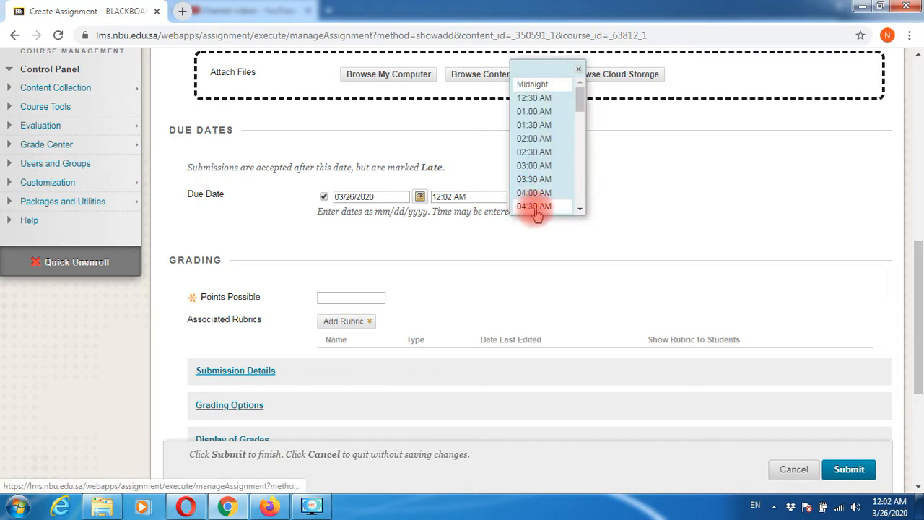
{"action": "scroll", "coordinate": [545, 189], "scroll_direction": "down", "scroll_amount": 5}
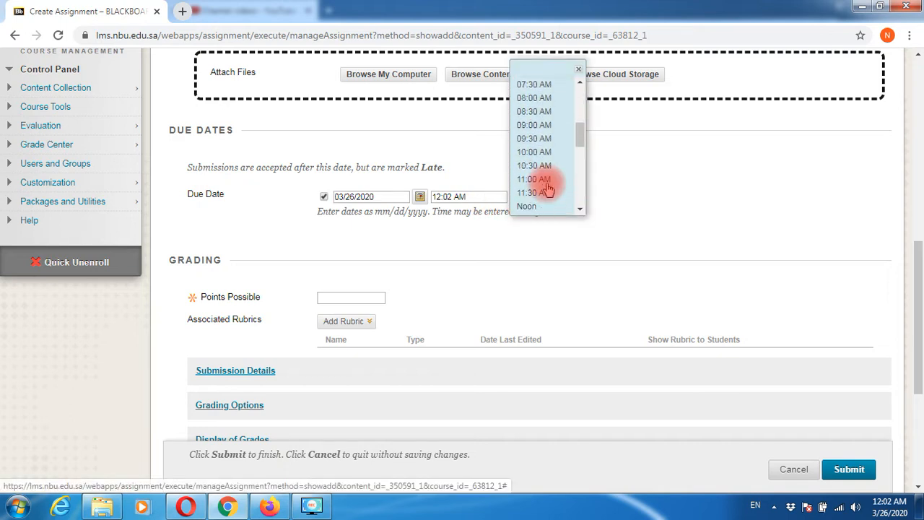
{"action": "scroll", "coordinate": [547, 188], "scroll_direction": "down", "scroll_amount": 2}
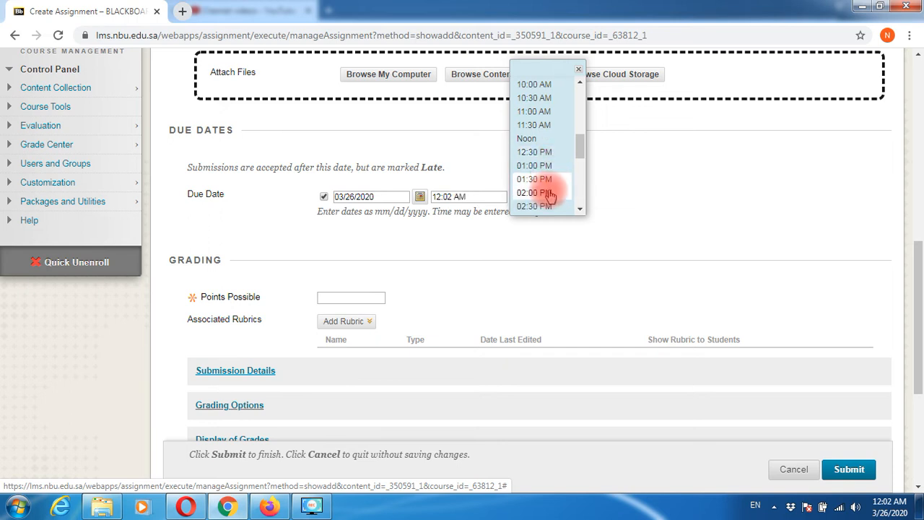
{"action": "left_click", "coordinate": [526, 195]}
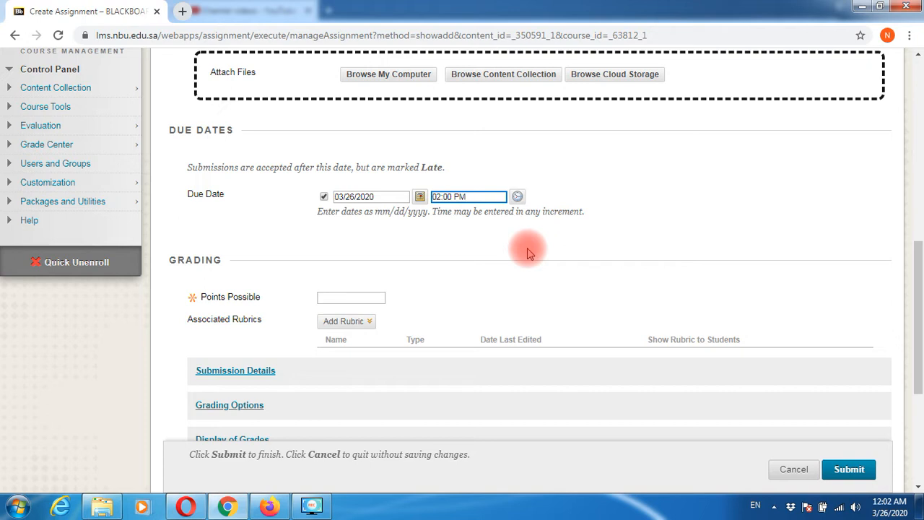
{"action": "left_click", "coordinate": [340, 298]}
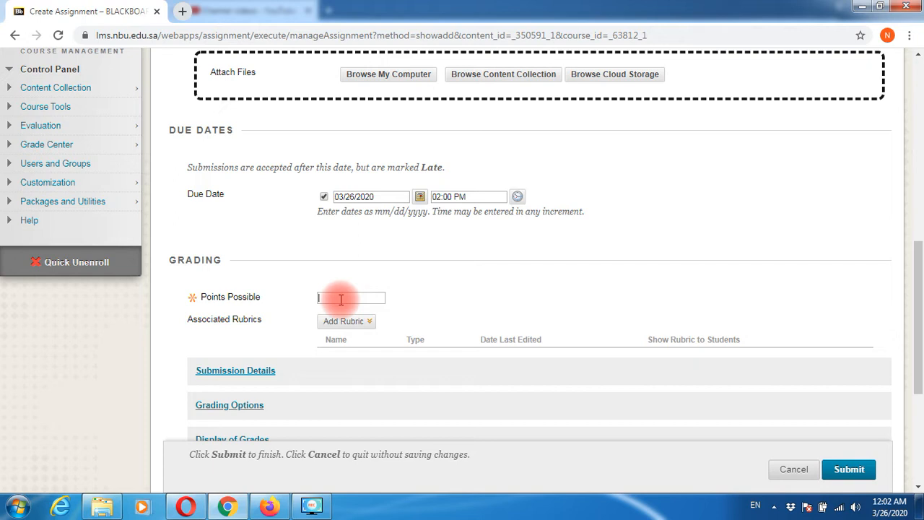
- Set Points Possible to 20
{"action": "type", "text": "0"}
{"action": "key", "text": "BackSpace"}
{"action": "type", "text": "20"}
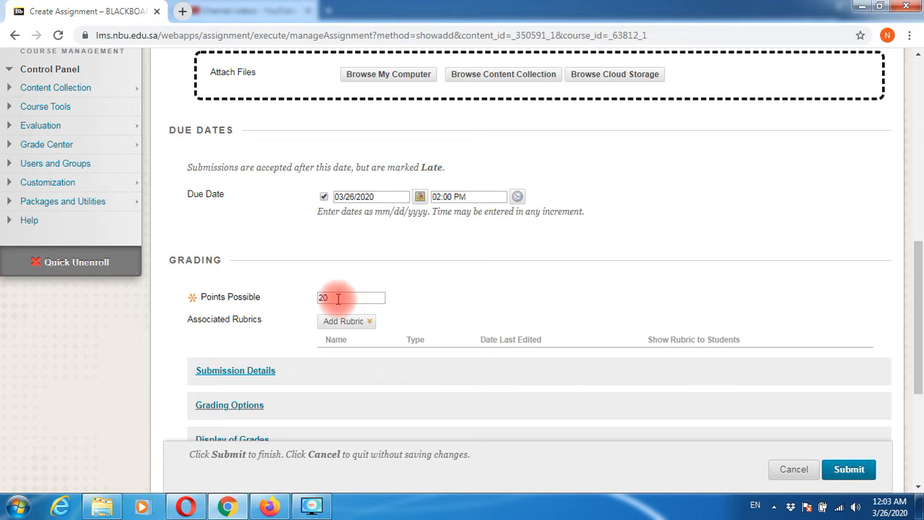
{"action": "left_click", "coordinate": [487, 290]}
{"action": "scroll", "coordinate": [487, 288], "scroll_direction": "down", "scroll_amount": 1}
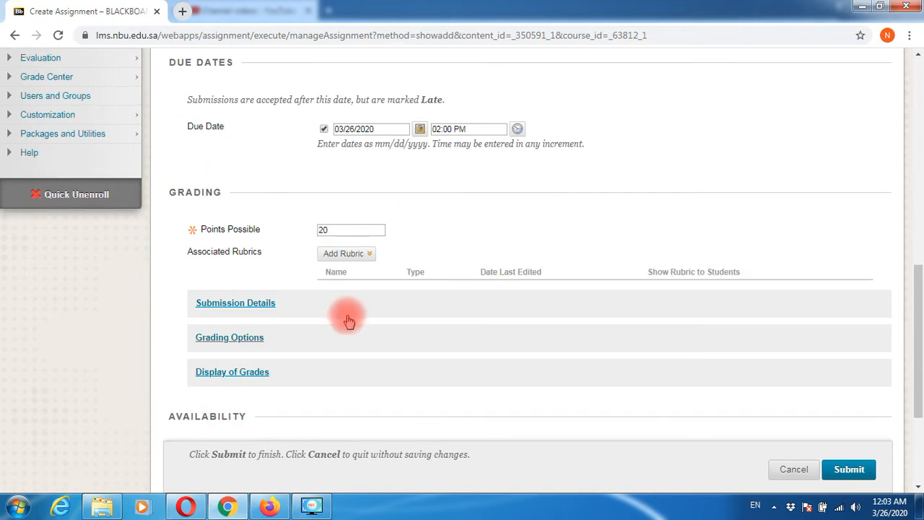
- In Submission Details, allow multiple attempts with a maximum of 3
{"action": "left_click", "coordinate": [237, 308]}
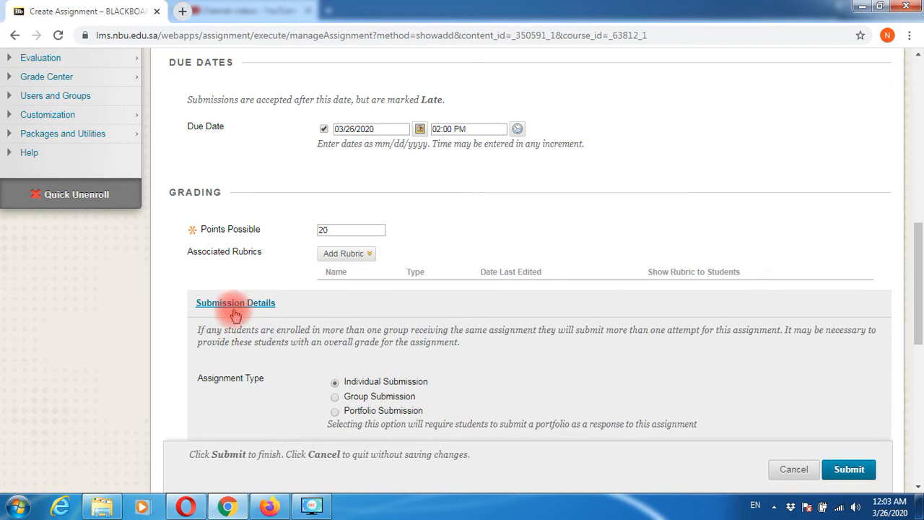
{"action": "scroll", "coordinate": [233, 316], "scroll_direction": "down", "scroll_amount": 1}
{"action": "scroll", "coordinate": [233, 315], "scroll_direction": "down", "scroll_amount": 1}
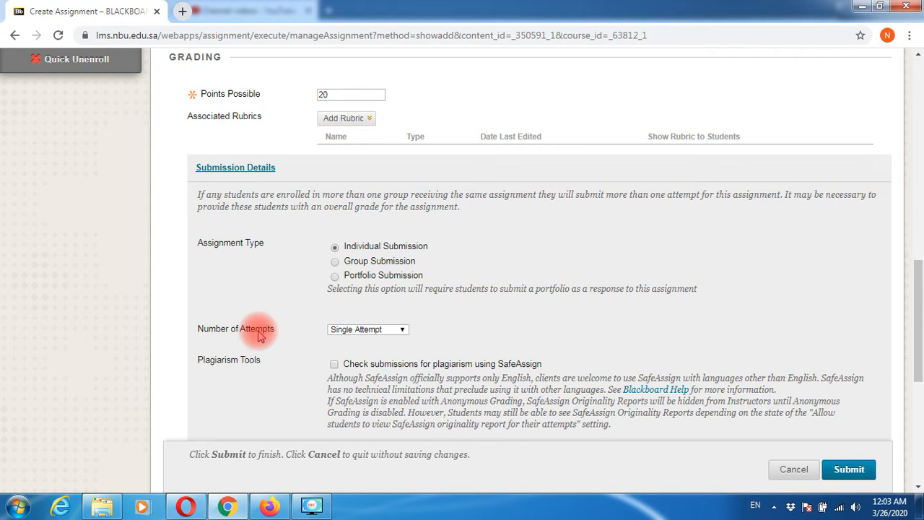
{"action": "left_click_drag", "start_coordinate": [198, 330], "coordinate": [294, 338]}
{"action": "left_click", "coordinate": [296, 336]}
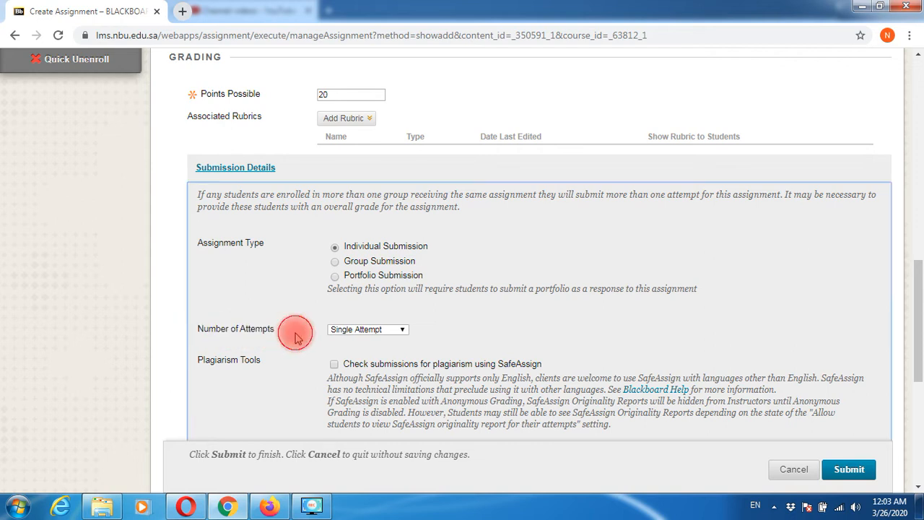
{"action": "left_click", "coordinate": [371, 334]}
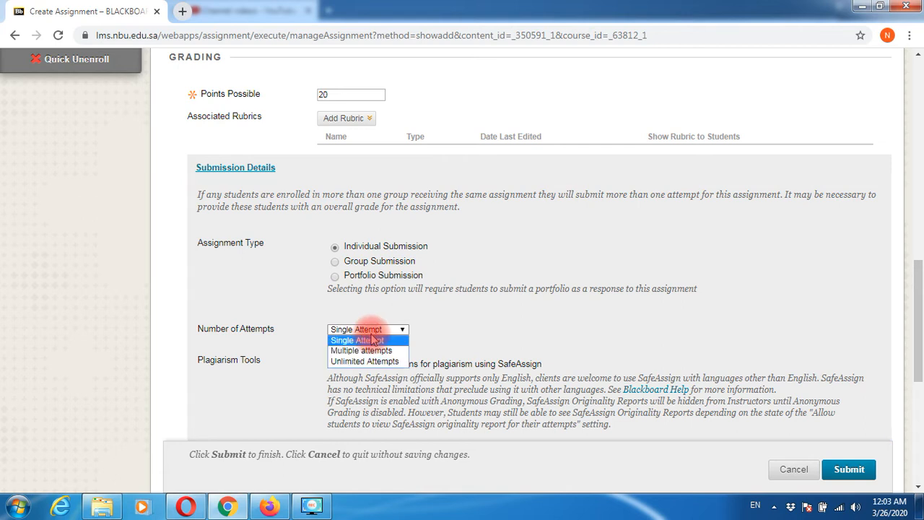
{"action": "left_click", "coordinate": [371, 350]}
{"action": "left_click", "coordinate": [350, 361]}
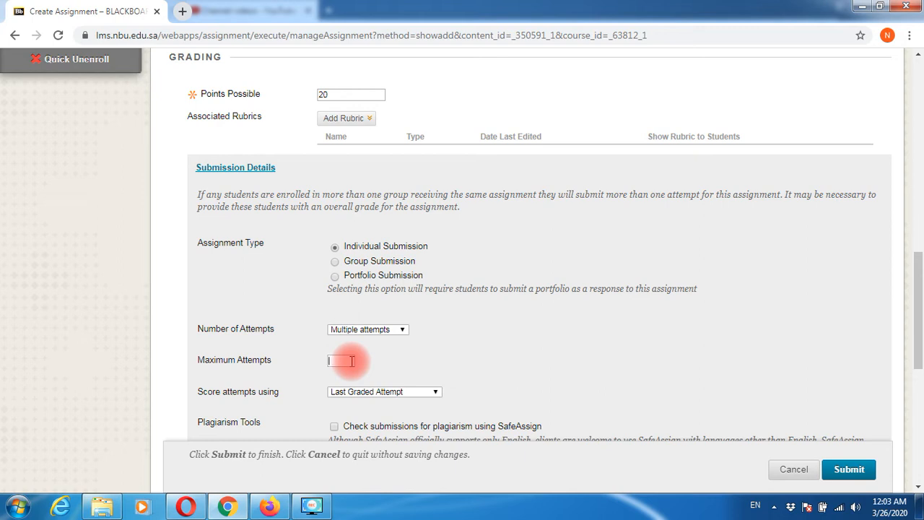
{"action": "type", "text": "3"}
{"action": "left_click", "coordinate": [531, 365]}
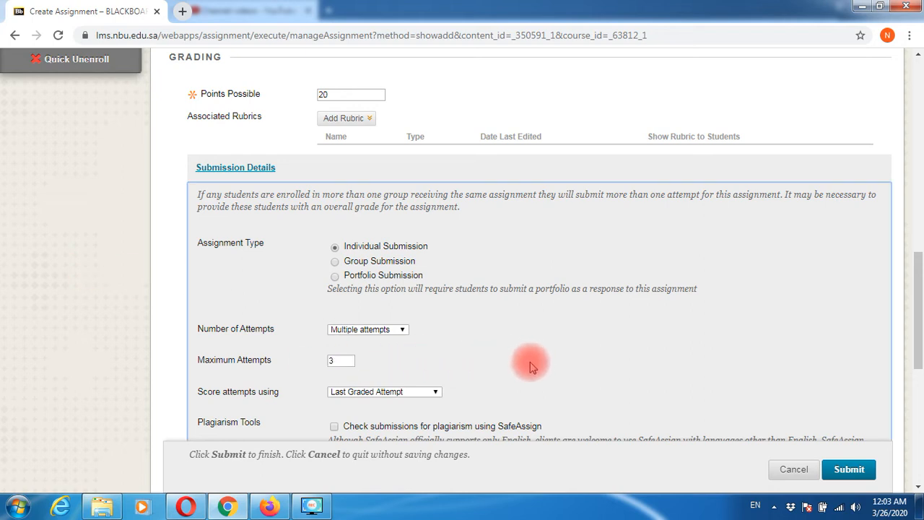
{"action": "scroll", "coordinate": [529, 366], "scroll_direction": "down", "scroll_amount": 1}
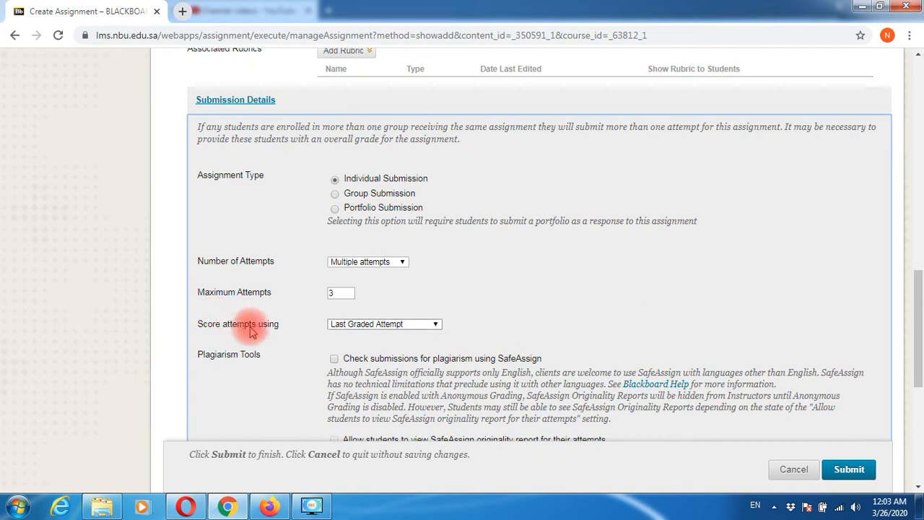
- Keep attempts scored by the Last Graded Attempt
{"action": "left_click", "coordinate": [390, 324]}
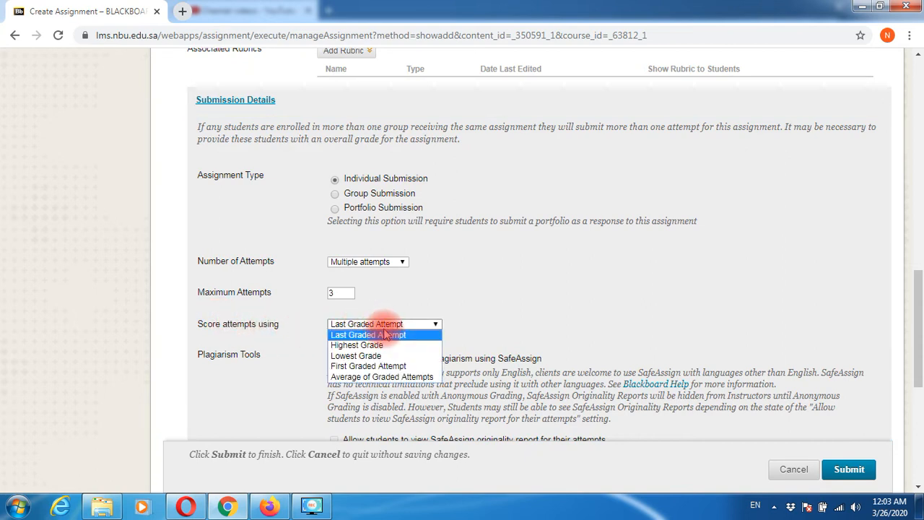
{"action": "left_click", "coordinate": [385, 334]}
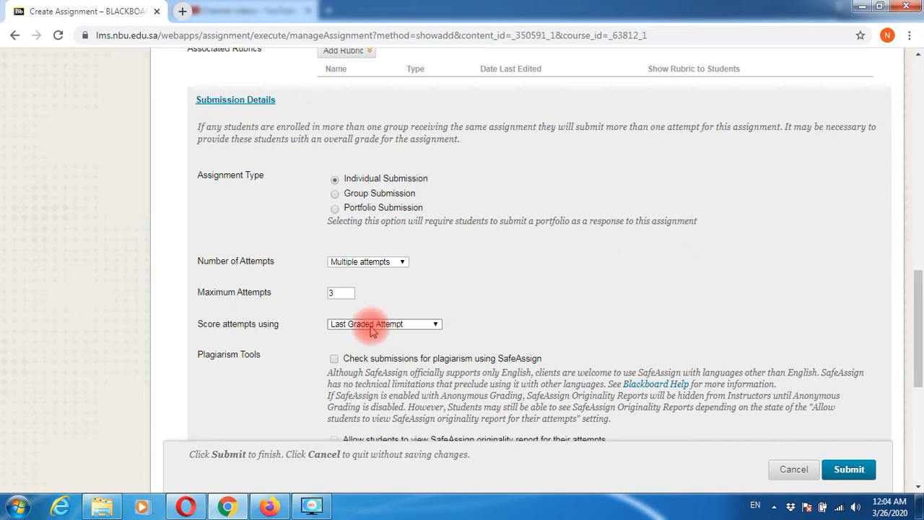
{"action": "scroll", "coordinate": [830, 296], "scroll_direction": "down", "scroll_amount": 1}
{"action": "scroll", "coordinate": [837, 296], "scroll_direction": "down", "scroll_amount": 1}
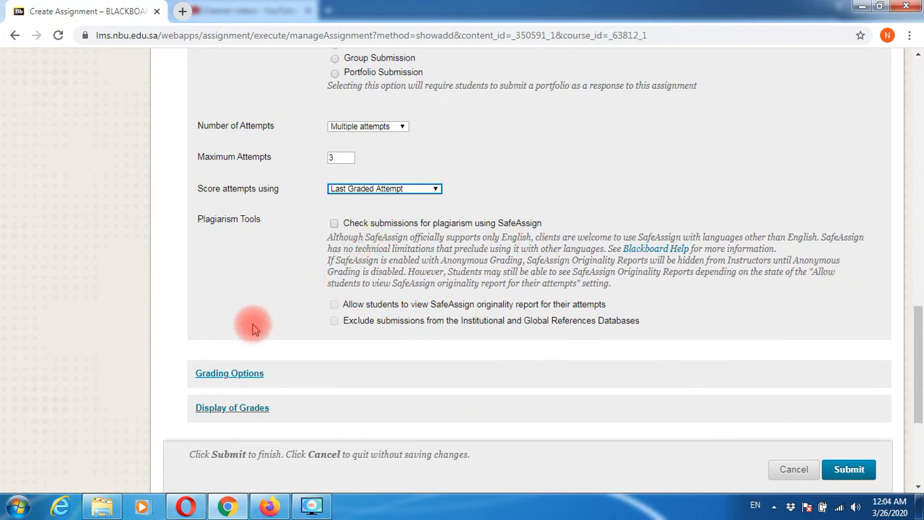
- Expand the Grading Options and Display of Grades sections
{"action": "scroll", "coordinate": [252, 321], "scroll_direction": "down", "scroll_amount": 1}
{"action": "left_click", "coordinate": [240, 306]}
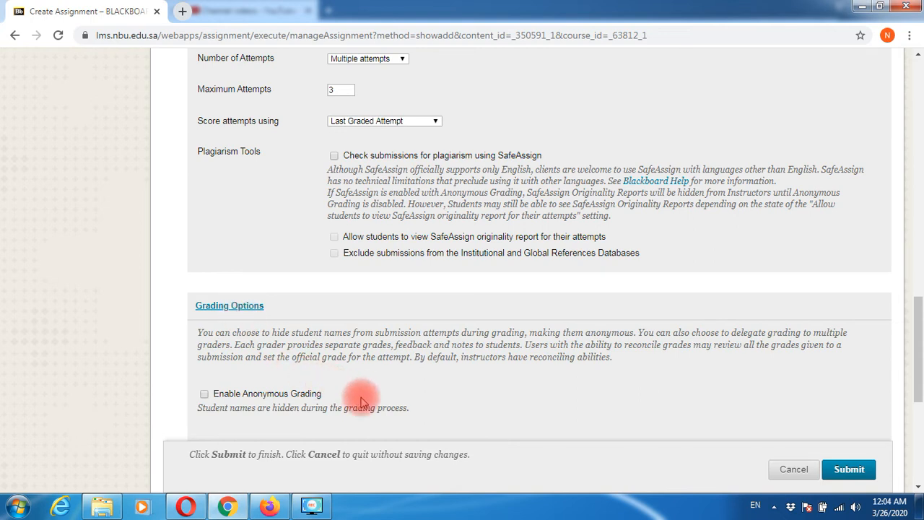
{"action": "scroll", "coordinate": [357, 400], "scroll_direction": "down", "scroll_amount": 2}
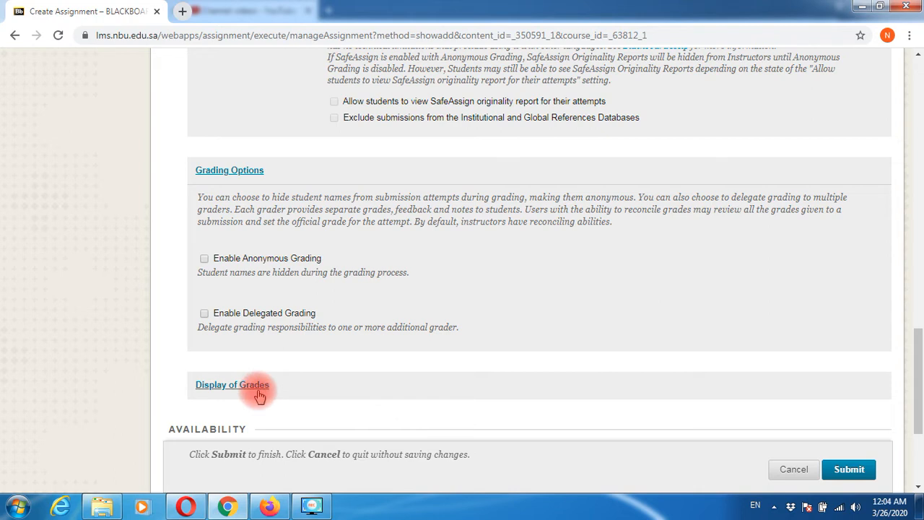
{"action": "left_click", "coordinate": [250, 388]}
{"action": "scroll", "coordinate": [361, 393], "scroll_direction": "down", "scroll_amount": 3}
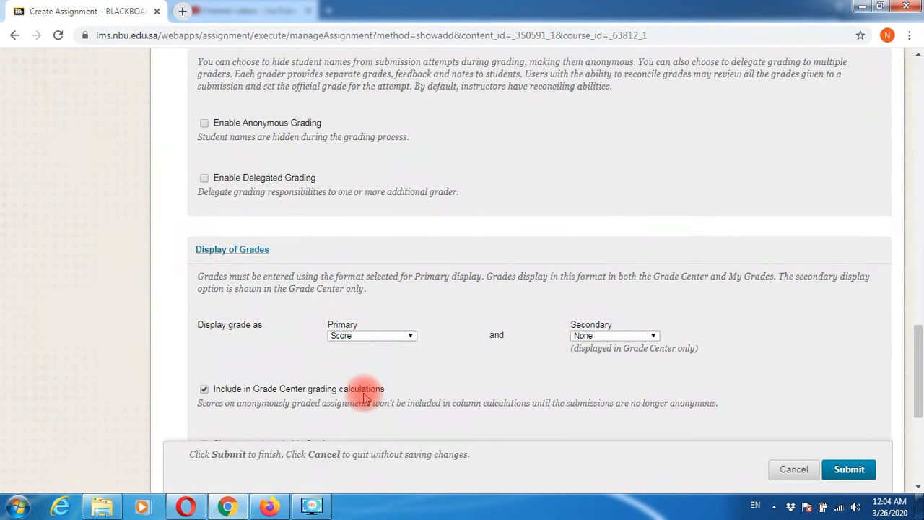
{"action": "scroll", "coordinate": [363, 393], "scroll_direction": "down", "scroll_amount": 1}
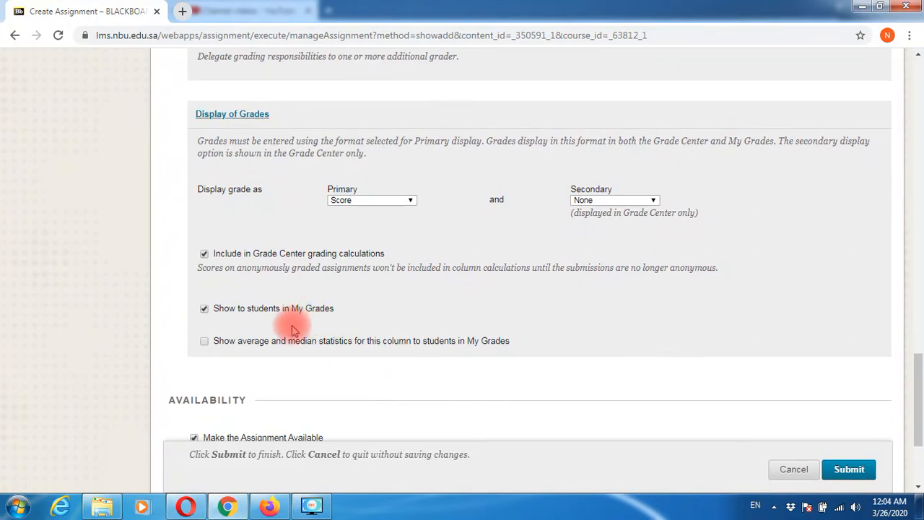
- Leave 'Show average and median statistics' unchecked after briefly toggling it
{"action": "left_click", "coordinate": [203, 342]}
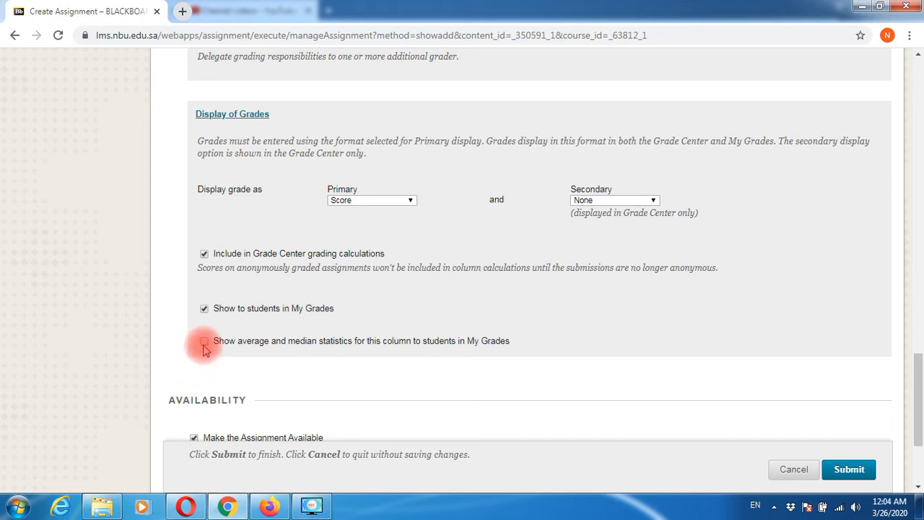
{"action": "left_click", "coordinate": [213, 342]}
{"action": "left_click_drag", "start_coordinate": [252, 347], "coordinate": [511, 344]}
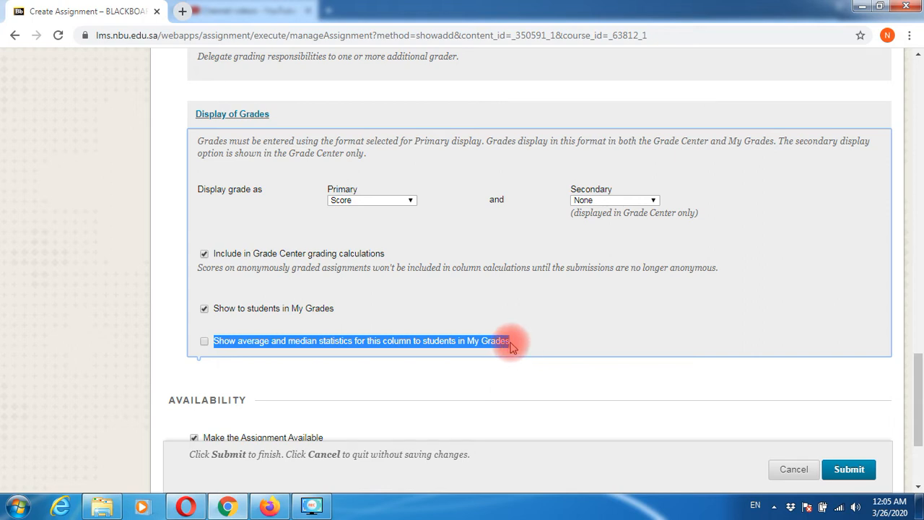
{"action": "left_click", "coordinate": [531, 313]}
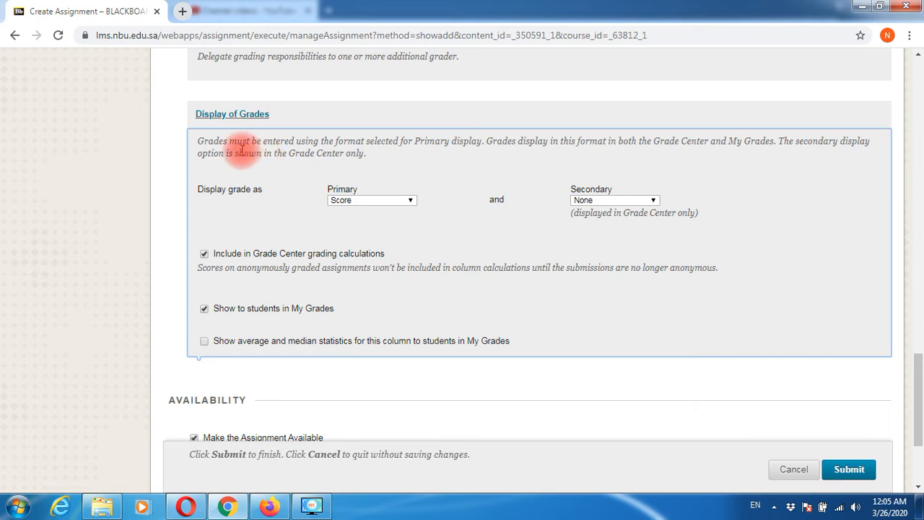
{"action": "scroll", "coordinate": [351, 289], "scroll_direction": "down", "scroll_amount": 3}
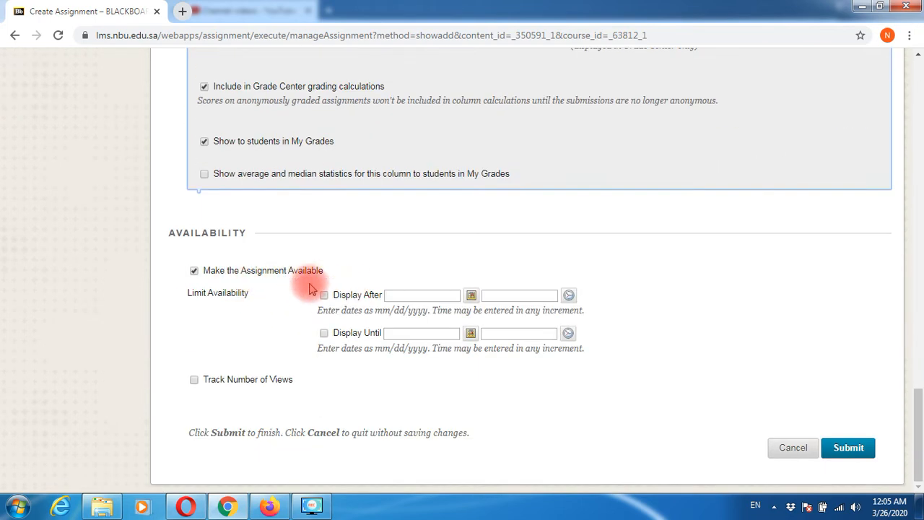
- Set the Display Until date to 03/29/2020, then cancel the form without saving
{"action": "left_click", "coordinate": [324, 296]}
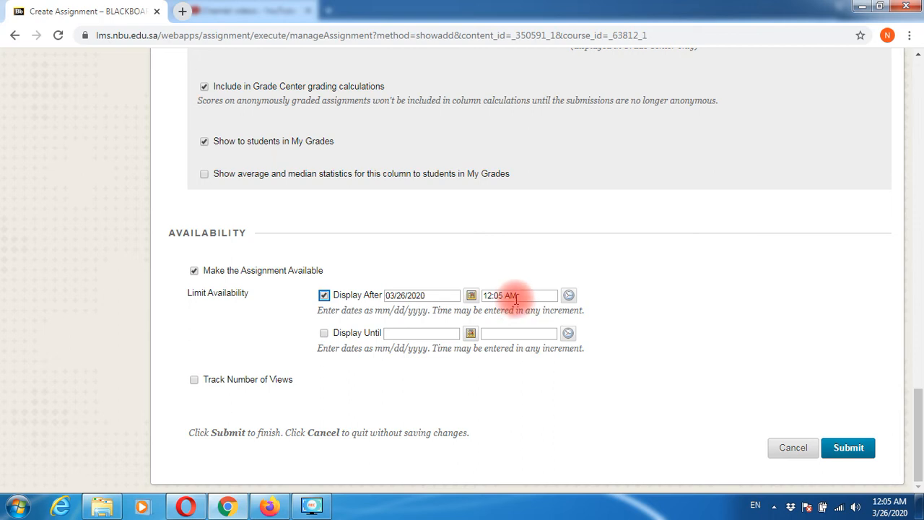
{"action": "left_click", "coordinate": [324, 332]}
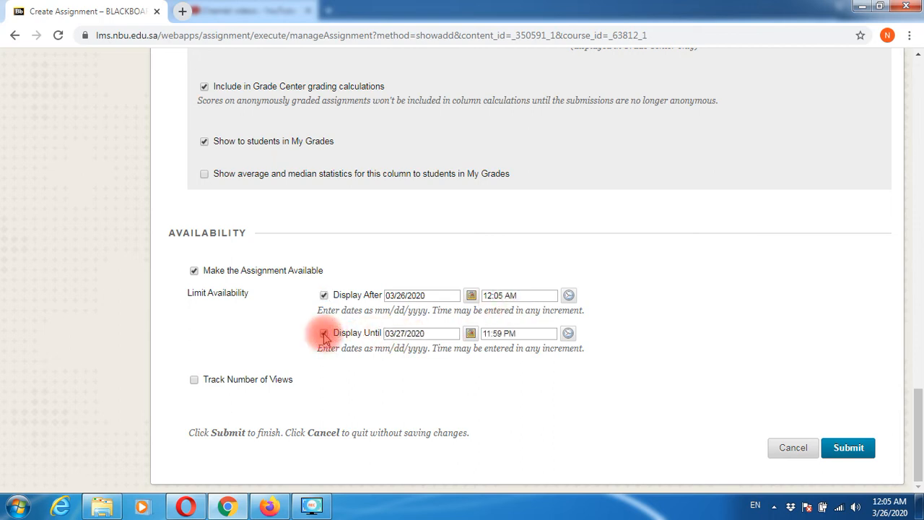
{"action": "left_click", "coordinate": [470, 333]}
{"action": "left_click", "coordinate": [563, 298]}
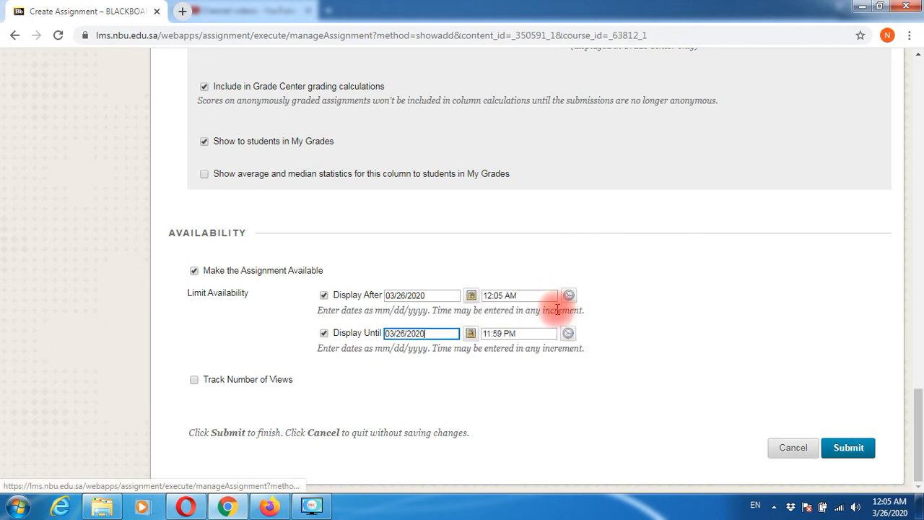
{"action": "left_click", "coordinate": [471, 335]}
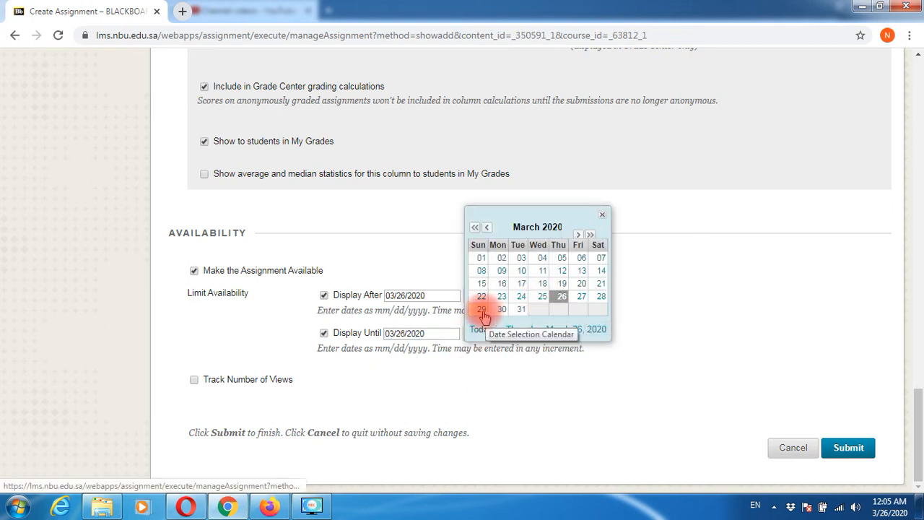
{"action": "left_click", "coordinate": [481, 310]}
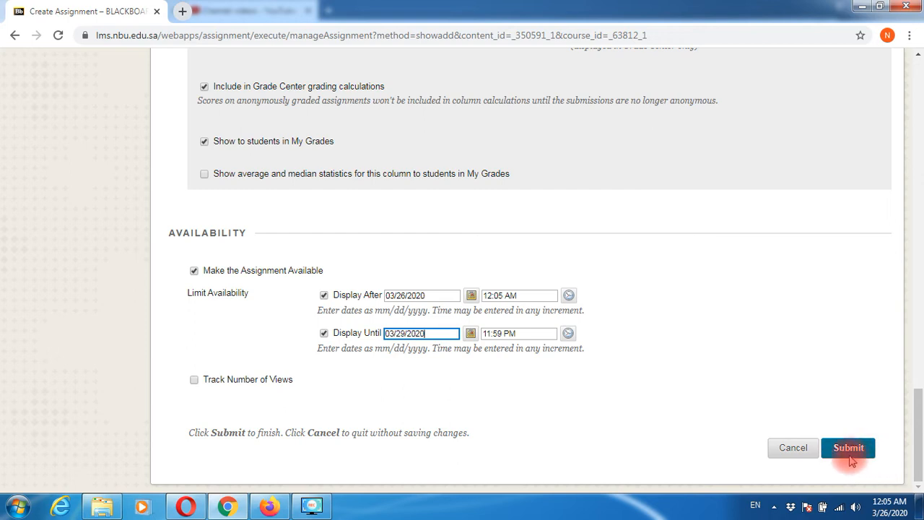
{"action": "left_click", "coordinate": [800, 457]}
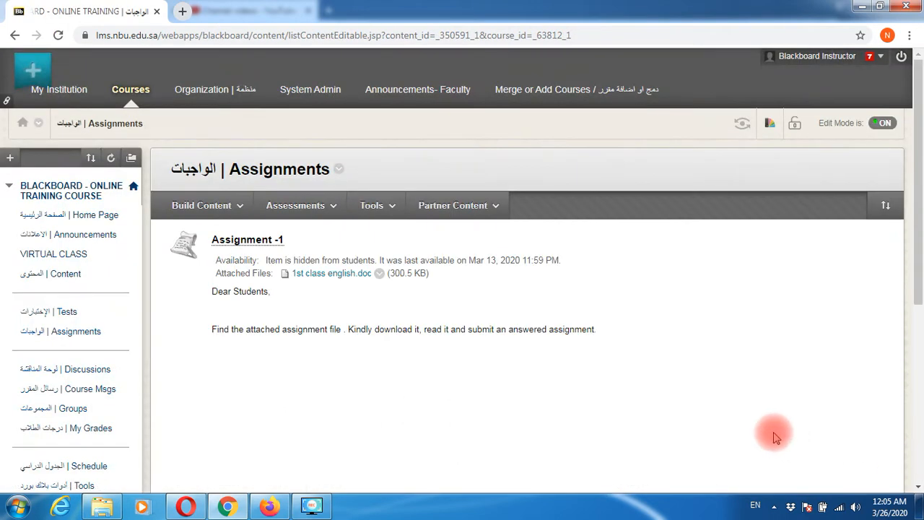
- Start a fresh assignment from Assessments > Assignment on the Assignments page
{"action": "left_click", "coordinate": [85, 334]}
{"action": "left_click", "coordinate": [309, 205]}
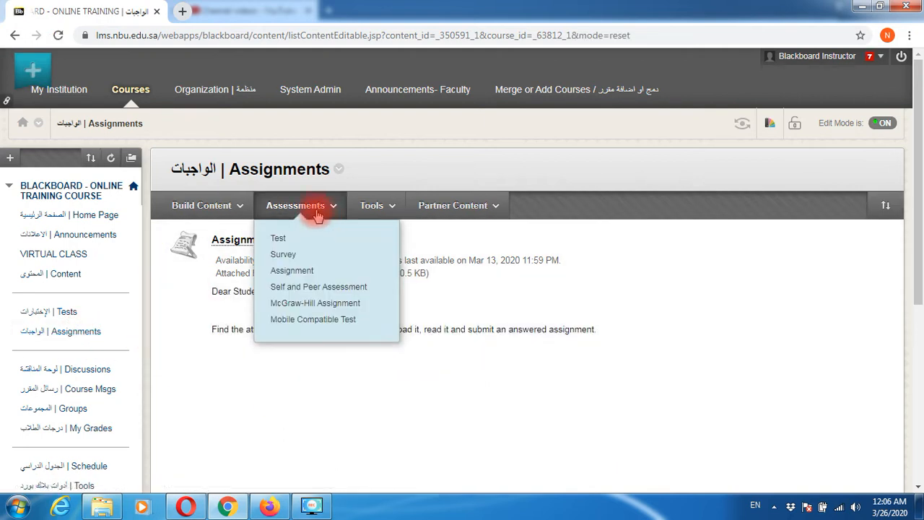
{"action": "left_click", "coordinate": [307, 273]}
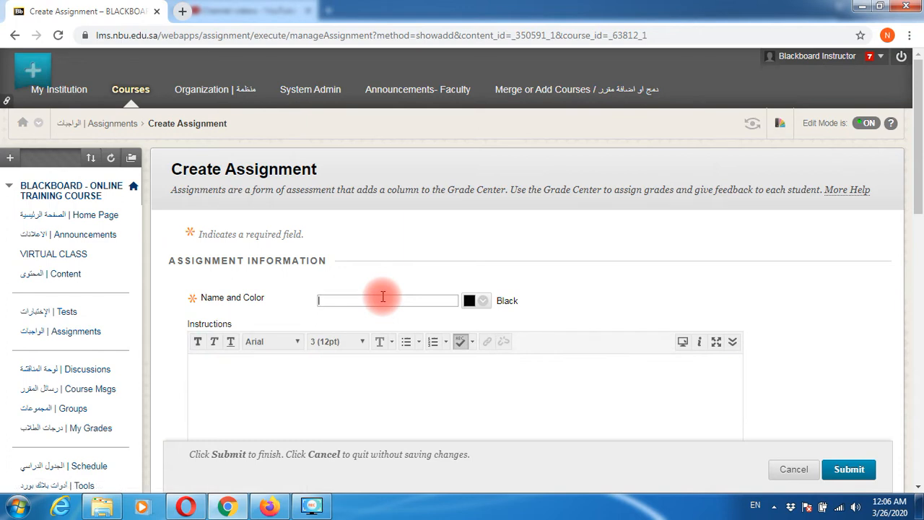
- Name the assignment with the instructor's name followed by '- NUTRITION'
{"action": "type", "text": "DR.AHMED -"}
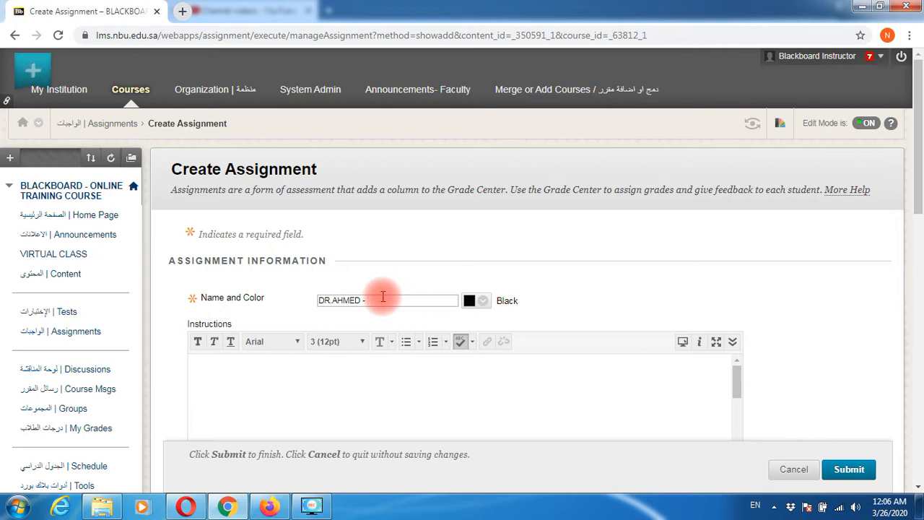
{"action": "type", "text": "NUTRITION"}
{"action": "left_click", "coordinate": [761, 249]}
{"action": "scroll", "coordinate": [762, 251], "scroll_direction": "down", "scroll_amount": 2}
{"action": "scroll", "coordinate": [762, 251], "scroll_direction": "down", "scroll_amount": 4}
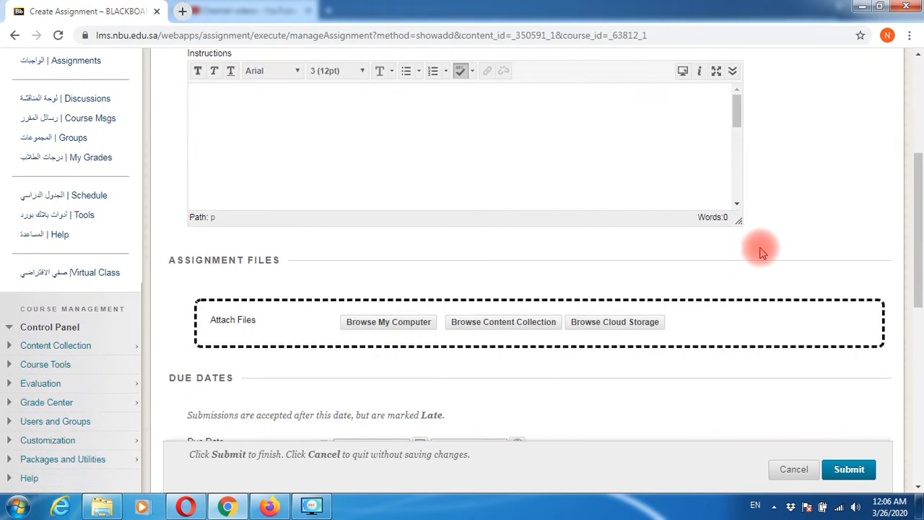
{"action": "scroll", "coordinate": [762, 251], "scroll_direction": "down", "scroll_amount": 1}
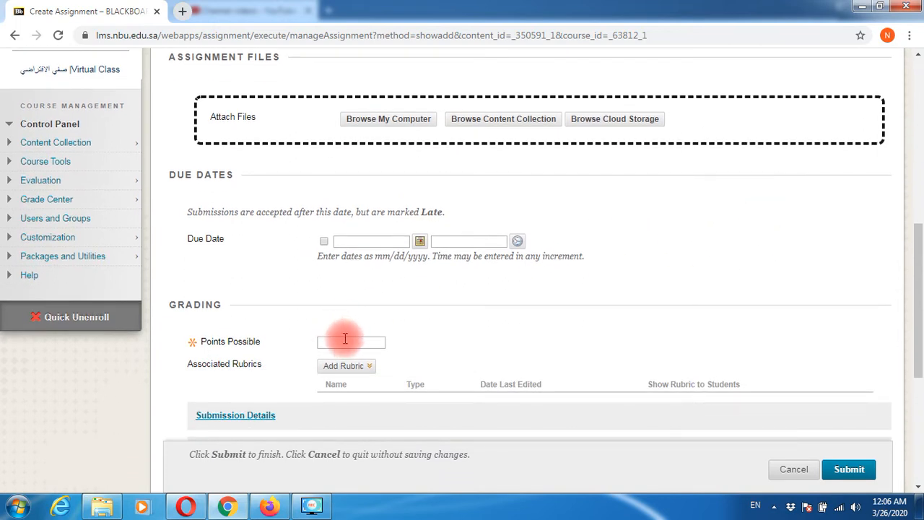
{"action": "scroll", "coordinate": [289, 288], "scroll_direction": "up", "scroll_amount": 5}
{"action": "left_click", "coordinate": [254, 270]}
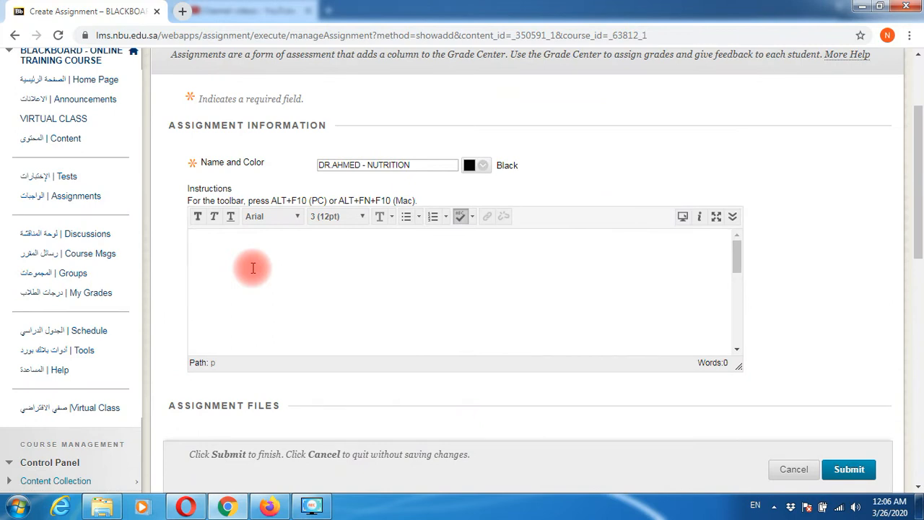
- Enter the instructions 'WRITE DOWN THE ASSIGNMENT FOR THE TOPIC NUTRITION AND SUBMIT IT IN YOUR HANDWRITTEN TEXT'
{"action": "type", "text": "WRITE DOWN THE ASSIGN"}
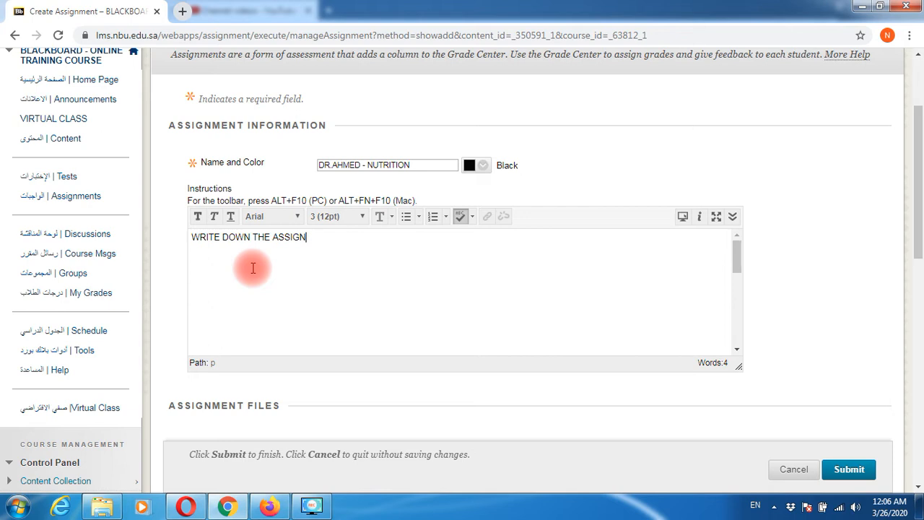
{"action": "type", "text": "MENT FOR THE "}
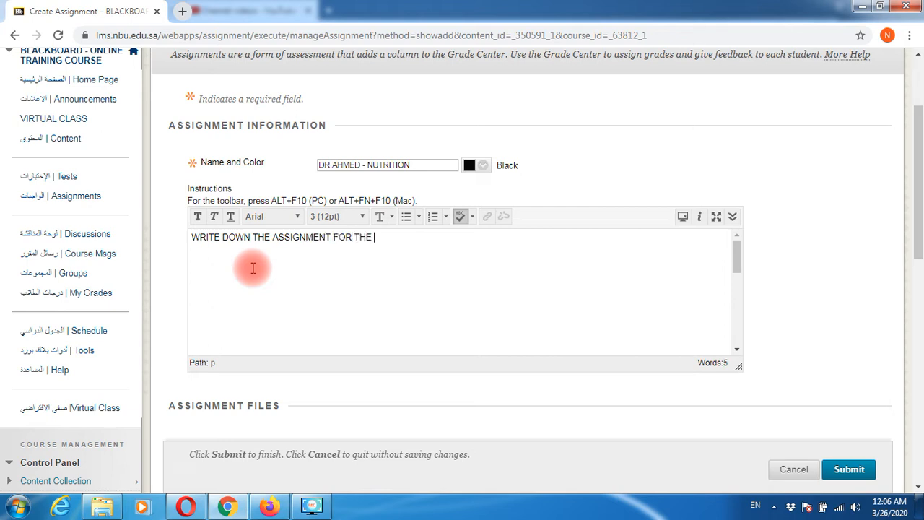
{"action": "type", "text": "TOPIC NUTRITION A"}
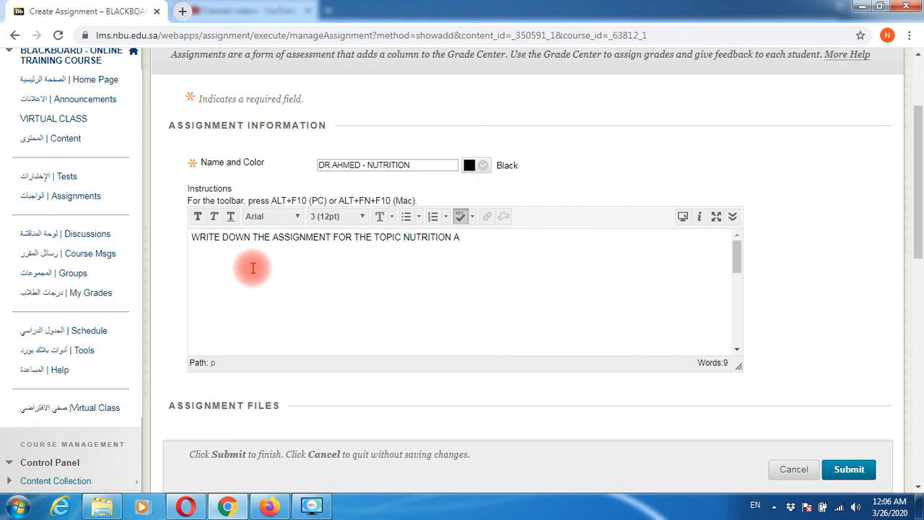
{"action": "type", "text": "ND SUBM"}
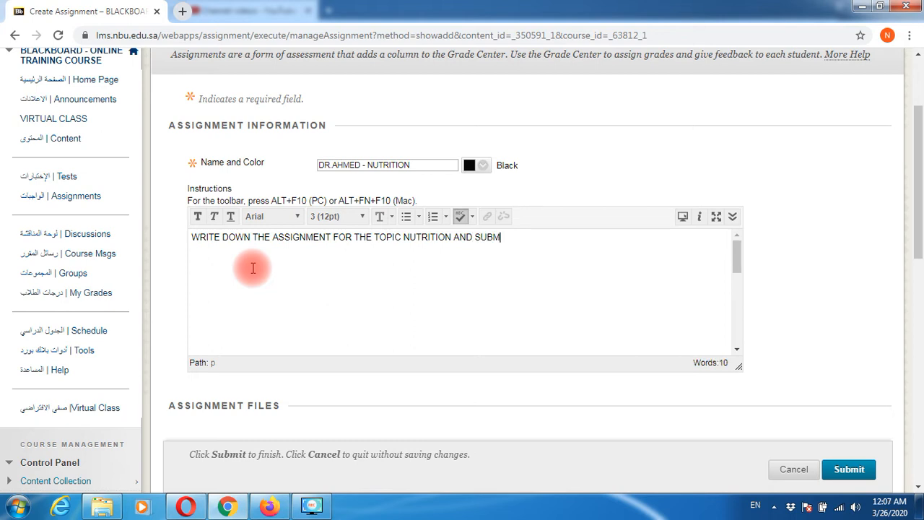
{"action": "type", "text": "IT IT IN YOUR HANDWR"}
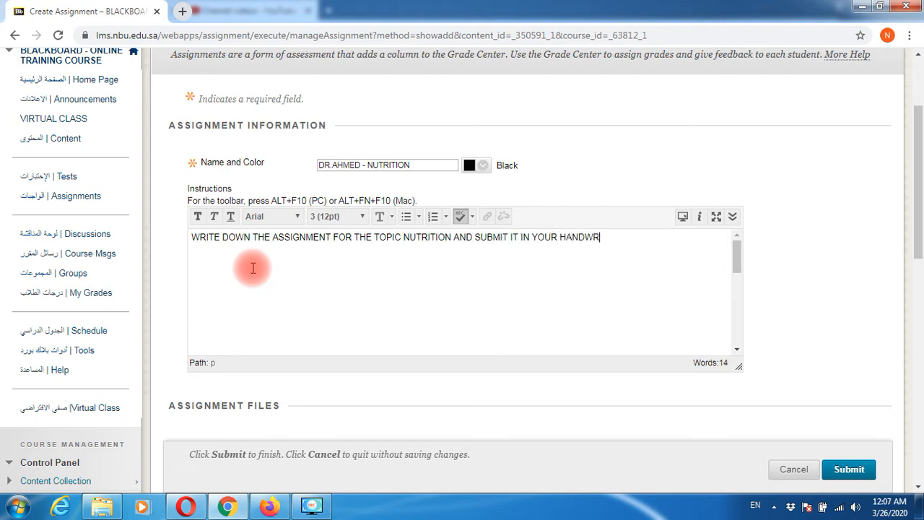
{"action": "type", "text": "ITTEN TEXT?"}
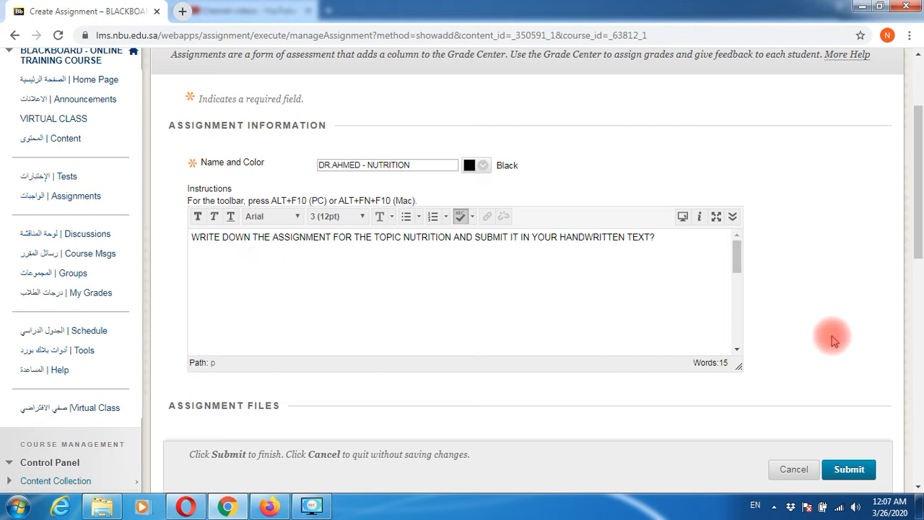
{"action": "scroll", "coordinate": [837, 365], "scroll_direction": "down", "scroll_amount": 1}
{"action": "scroll", "coordinate": [837, 364], "scroll_direction": "down", "scroll_amount": 3}
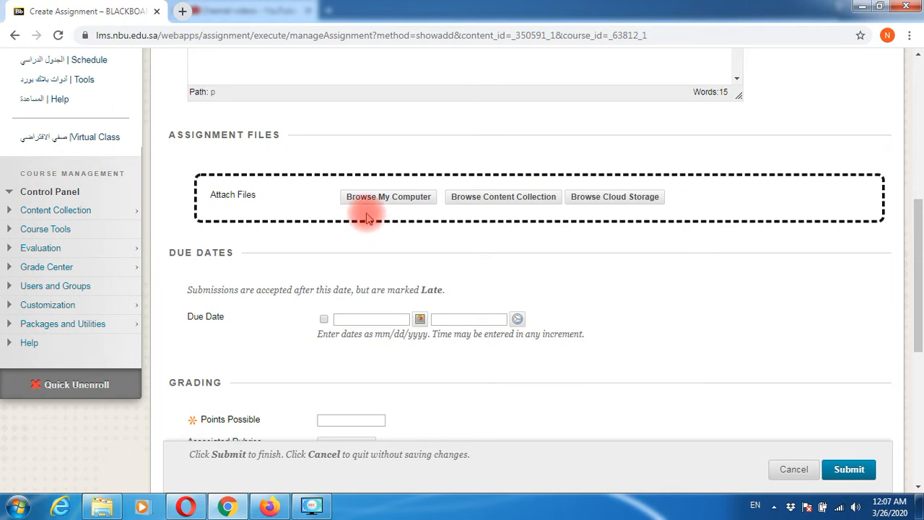
- Attach BlackBoard List.docx from the Downloads folder to the NUTRITION assignment
{"action": "left_click", "coordinate": [368, 199]}
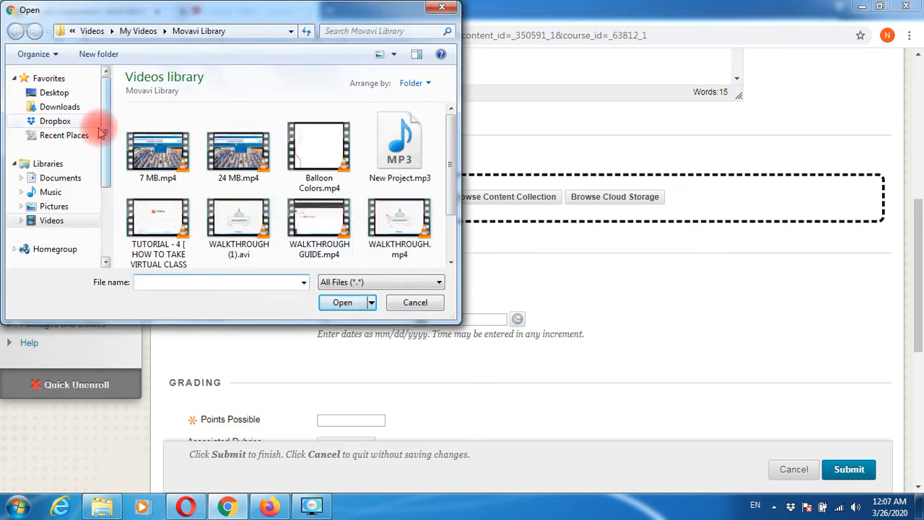
{"action": "left_click", "coordinate": [59, 106]}
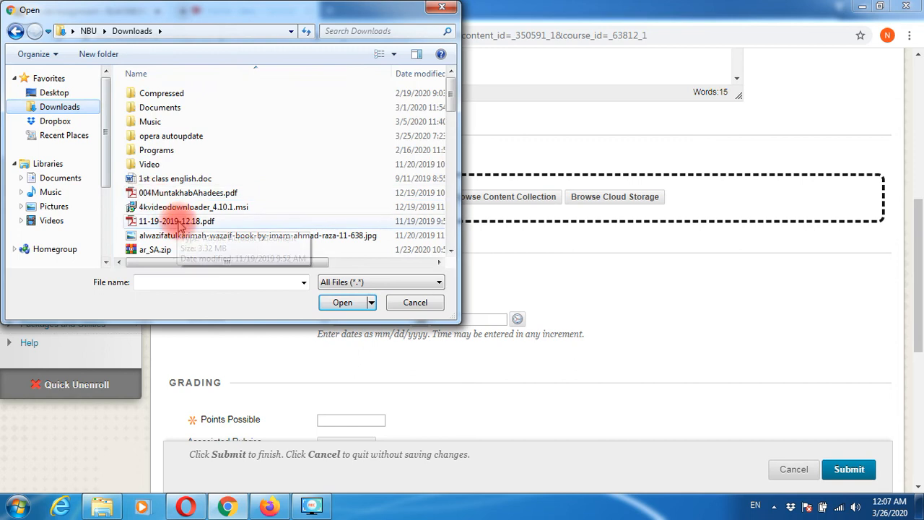
{"action": "scroll", "coordinate": [177, 253], "scroll_direction": "down", "scroll_amount": 1}
{"action": "scroll", "coordinate": [295, 224], "scroll_direction": "down", "scroll_amount": 2}
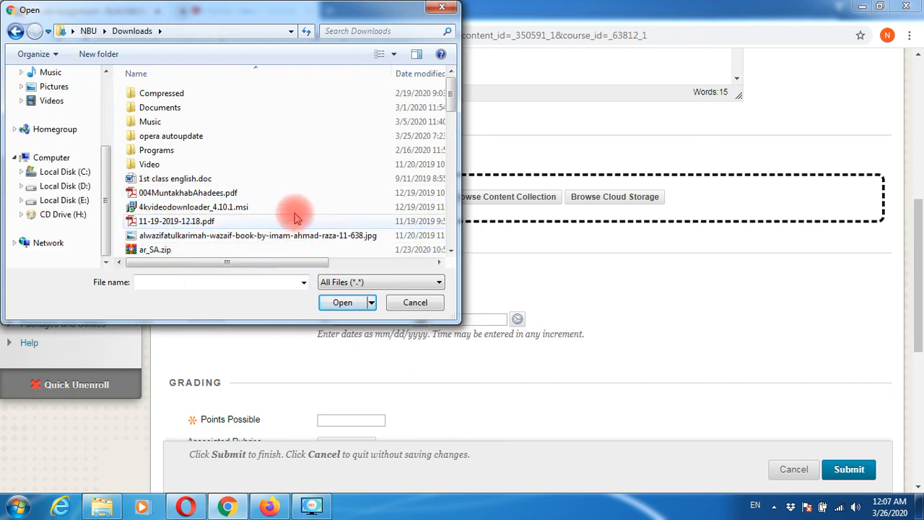
{"action": "left_click_drag", "start_coordinate": [449, 101], "coordinate": [449, 129]}
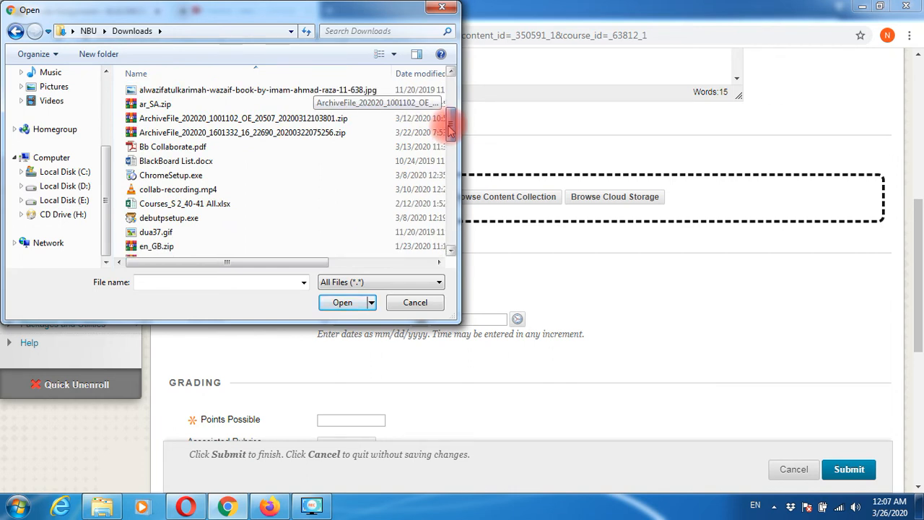
{"action": "left_click_drag", "start_coordinate": [449, 129], "coordinate": [344, 153]}
{"action": "double_click", "coordinate": [217, 148]}
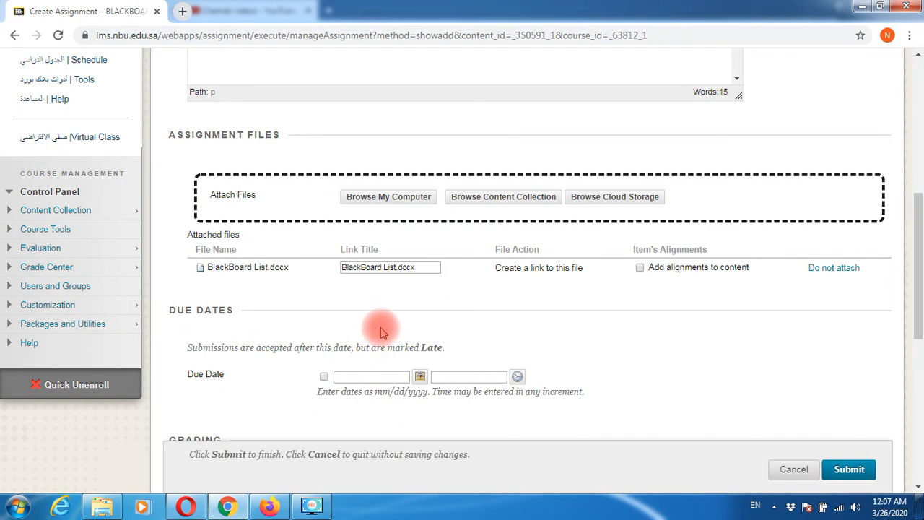
{"action": "scroll", "coordinate": [379, 328], "scroll_direction": "down", "scroll_amount": 3}
{"action": "scroll", "coordinate": [380, 333], "scroll_direction": "down", "scroll_amount": 2}
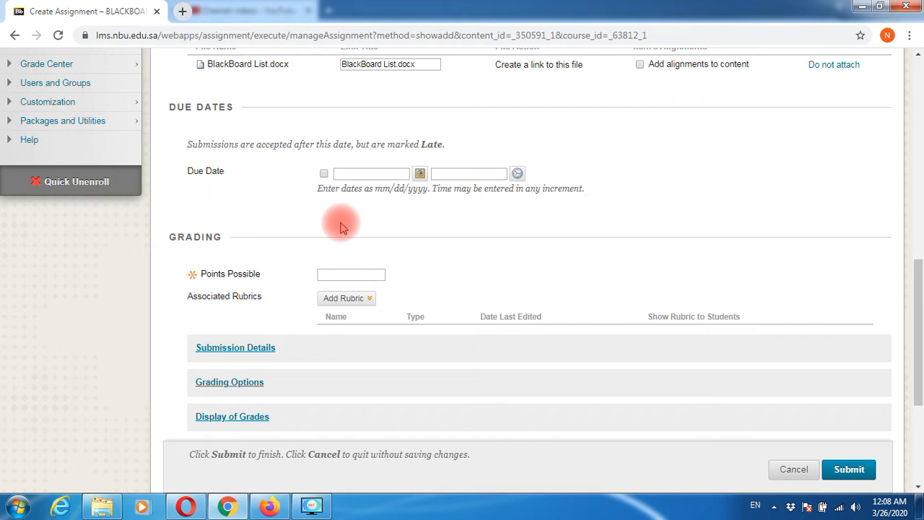
- Turn on a due date of March 27, 2020 at 12:08 AM
{"action": "left_click_drag", "start_coordinate": [167, 107], "coordinate": [242, 105]}
{"action": "left_click", "coordinate": [234, 193]}
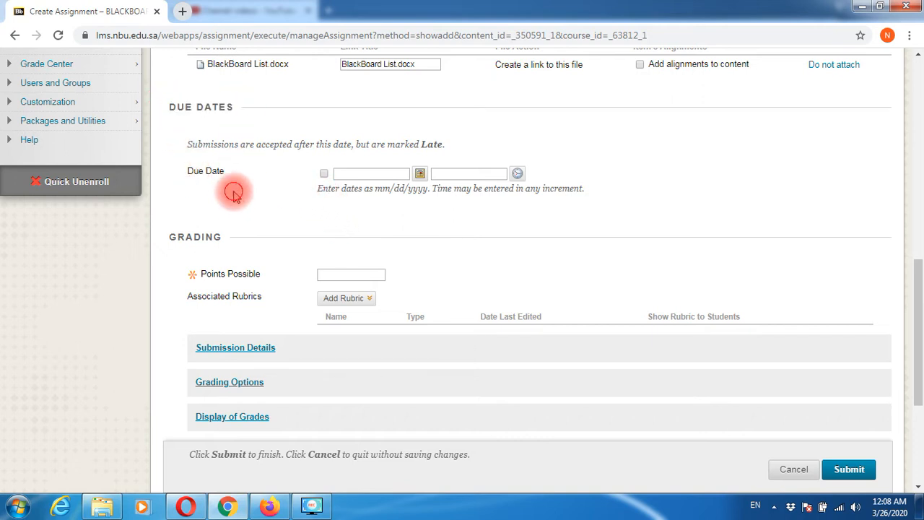
{"action": "left_click", "coordinate": [323, 174]}
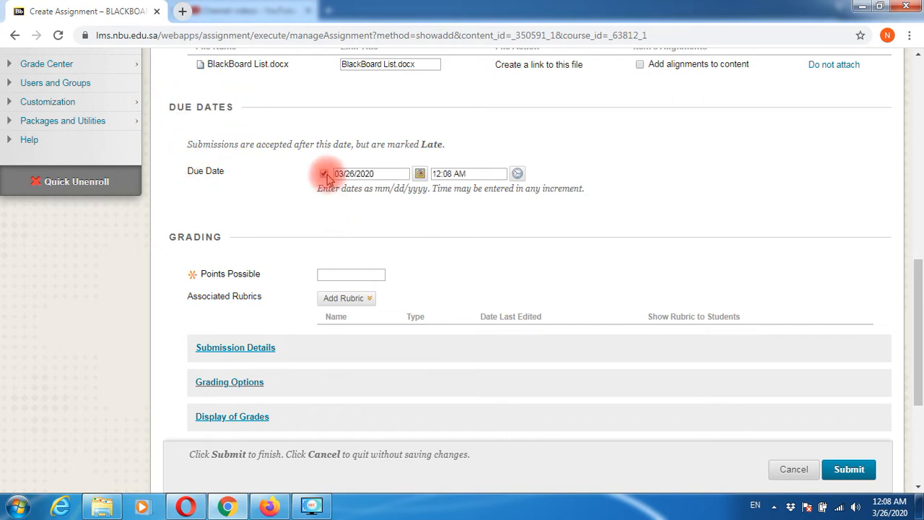
{"action": "left_click", "coordinate": [419, 175]}
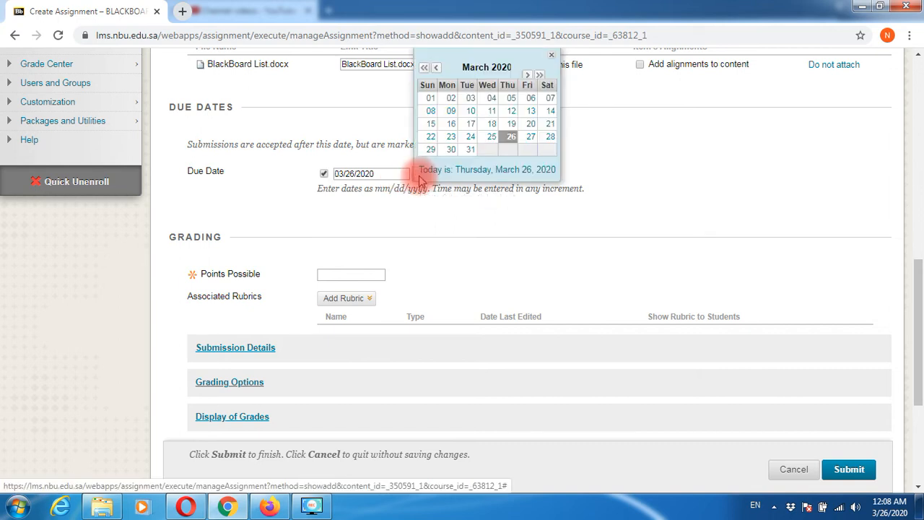
{"action": "left_click", "coordinate": [530, 136]}
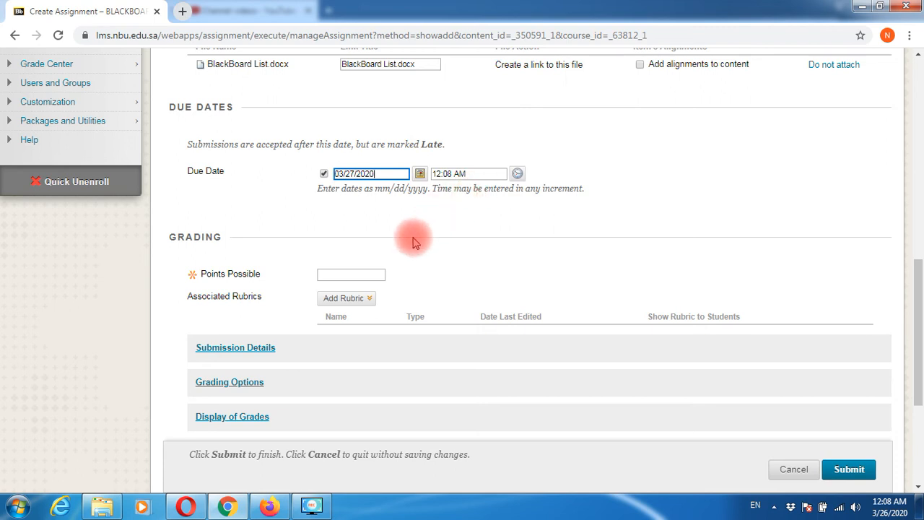
- Set Points Possible to 20 and expand Submission Details
{"action": "left_click", "coordinate": [364, 273]}
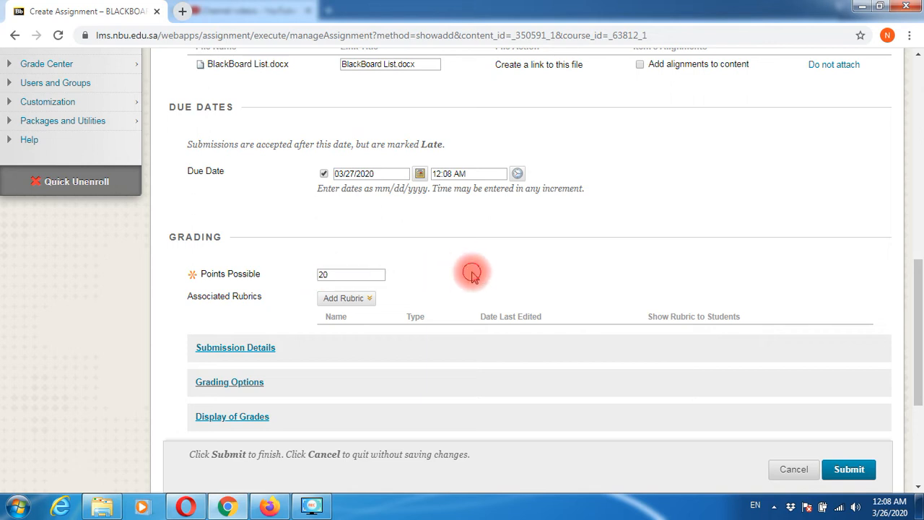
{"action": "scroll", "coordinate": [433, 346], "scroll_direction": "down", "scroll_amount": 2}
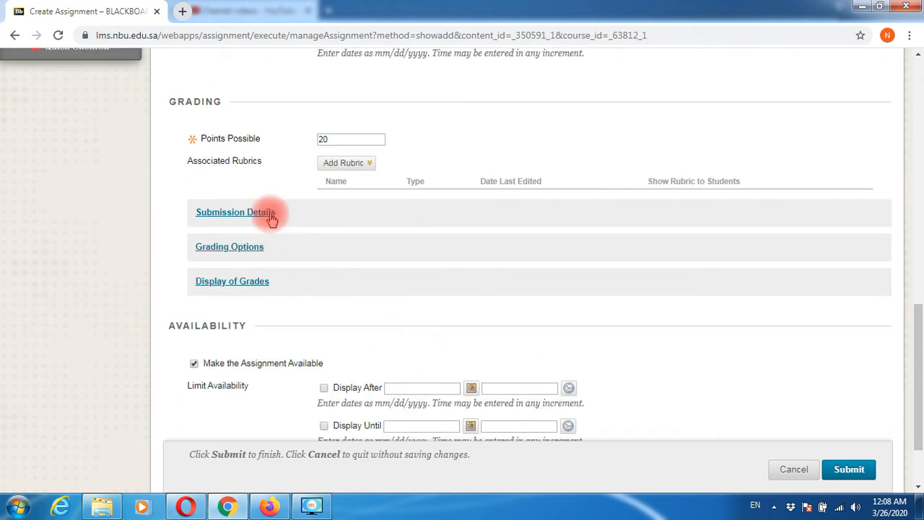
{"action": "left_click", "coordinate": [267, 215]}
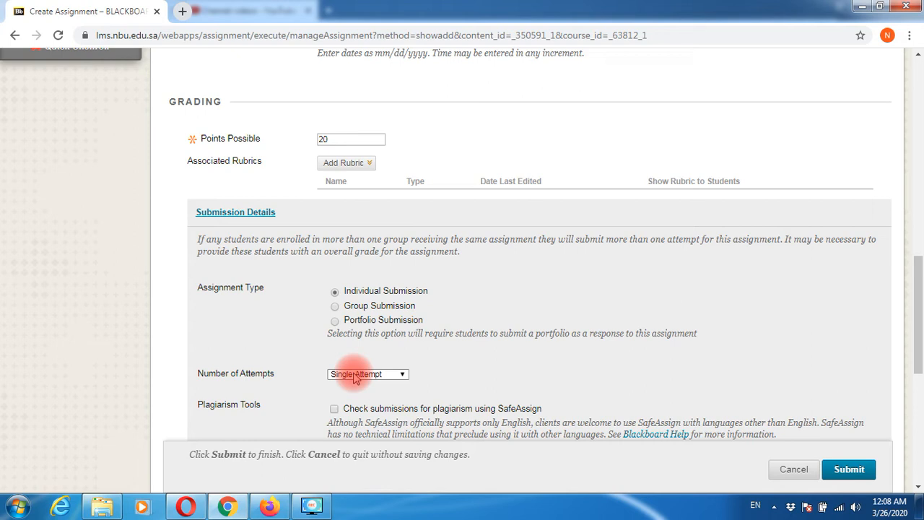
- Allow multiple attempts, capped at a maximum of 3 attempts
{"action": "left_click", "coordinate": [356, 376]}
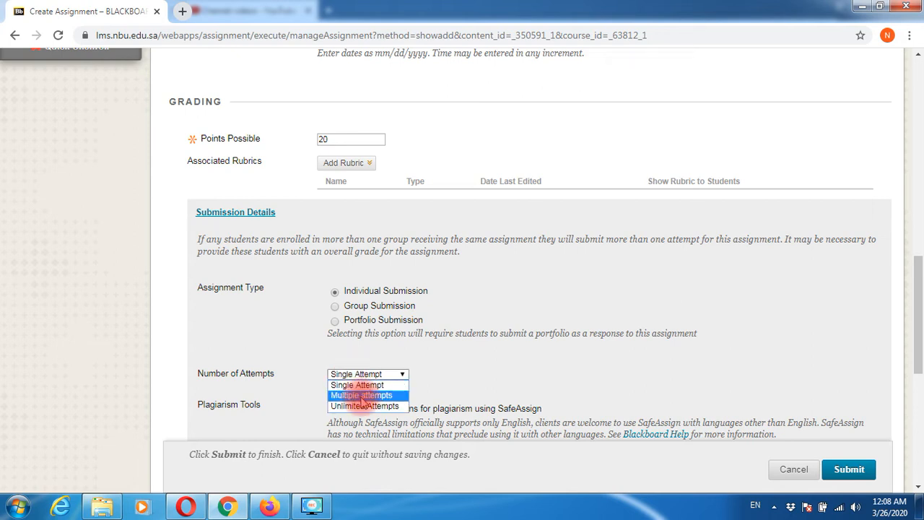
{"action": "left_click", "coordinate": [361, 396]}
{"action": "left_click", "coordinate": [349, 405]}
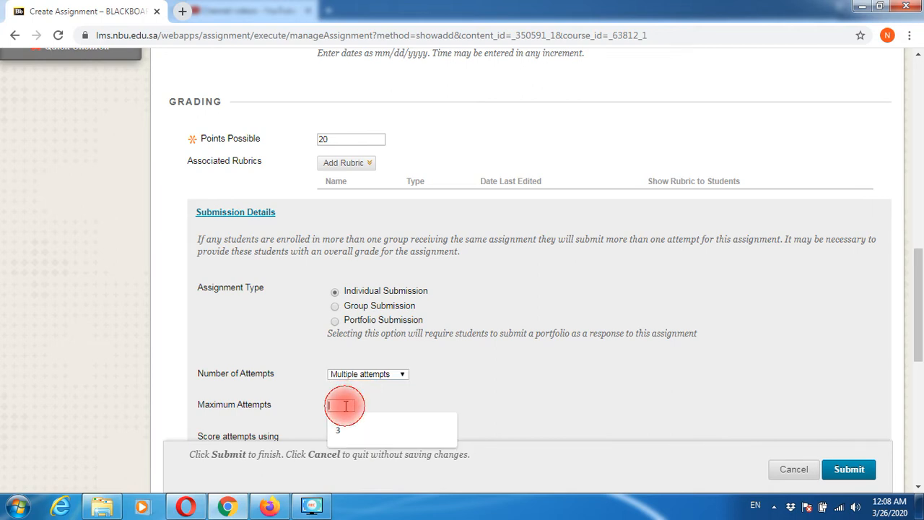
{"action": "type", "text": "3"}
{"action": "left_click", "coordinate": [626, 396]}
{"action": "scroll", "coordinate": [623, 387], "scroll_direction": "down", "scroll_amount": 2}
{"action": "scroll", "coordinate": [574, 412], "scroll_direction": "down", "scroll_amount": 2}
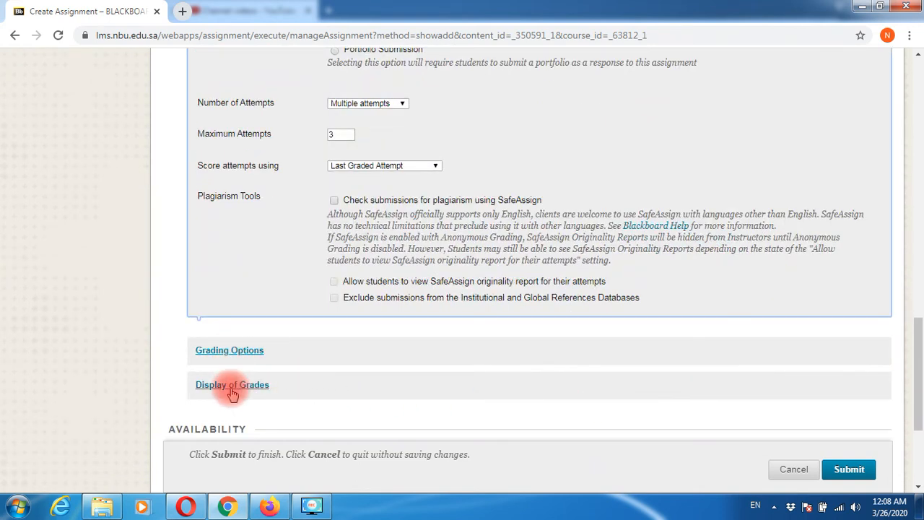
{"action": "scroll", "coordinate": [340, 404], "scroll_direction": "down", "scroll_amount": 2}
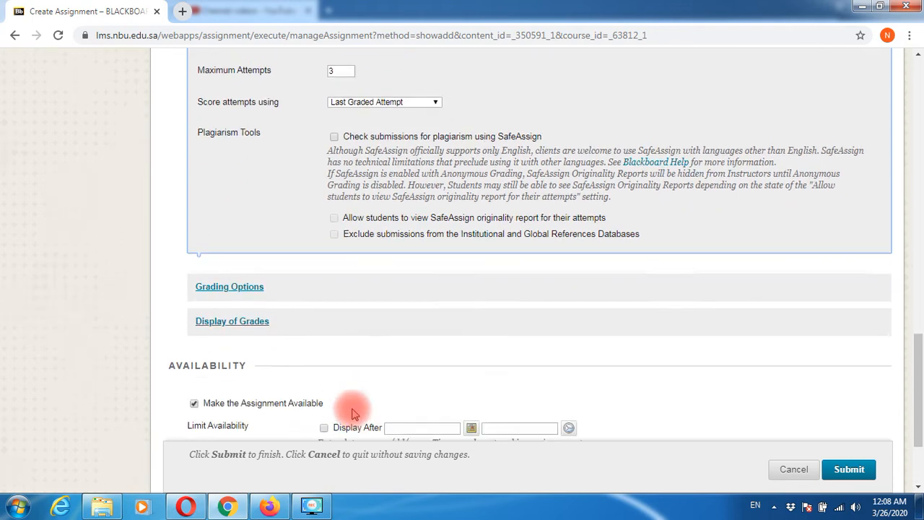
{"action": "scroll", "coordinate": [353, 409], "scroll_direction": "down", "scroll_amount": 1}
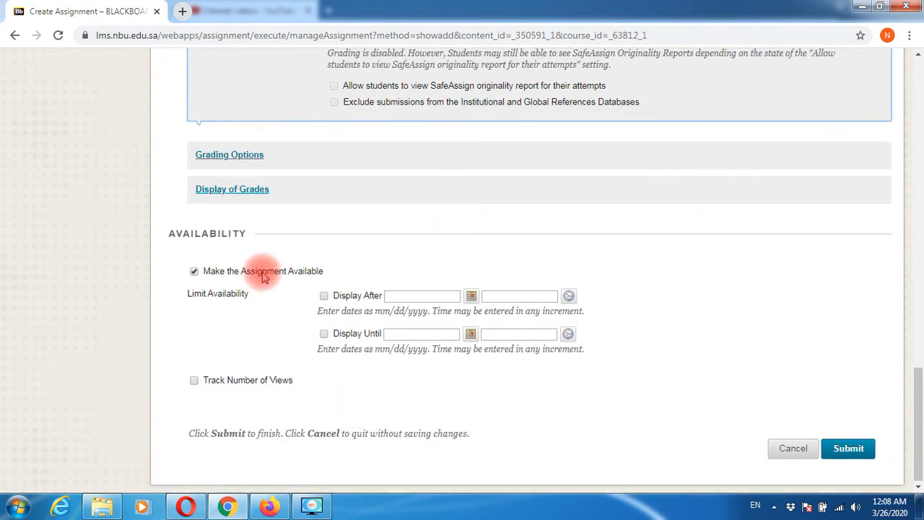
- Enable Display After (03/26/2020 12:09 AM) and Display Until in Availability
{"action": "left_click", "coordinate": [324, 297]}
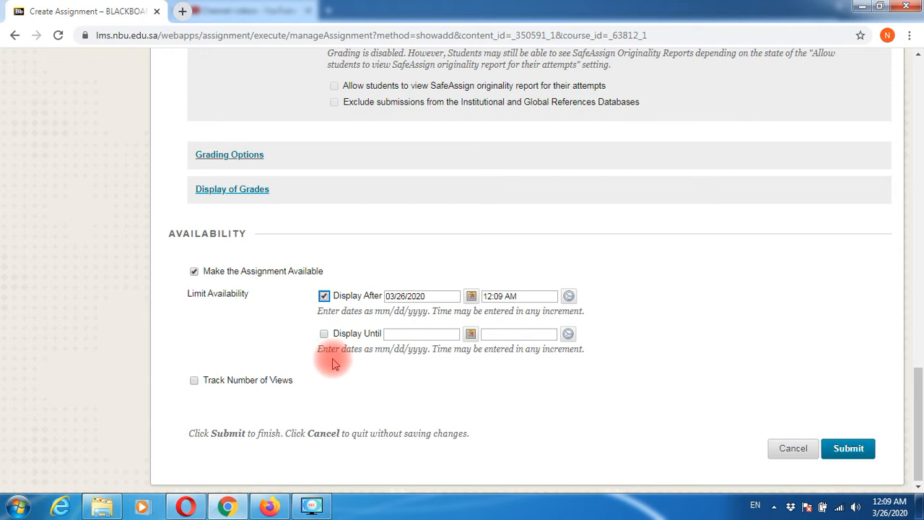
{"action": "left_click", "coordinate": [324, 334]}
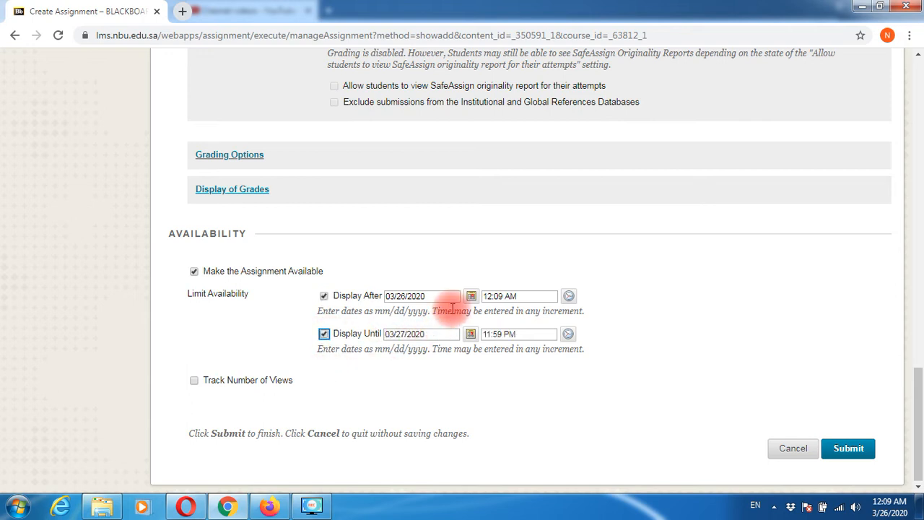
{"action": "left_click_drag", "start_coordinate": [429, 295], "coordinate": [387, 296]}
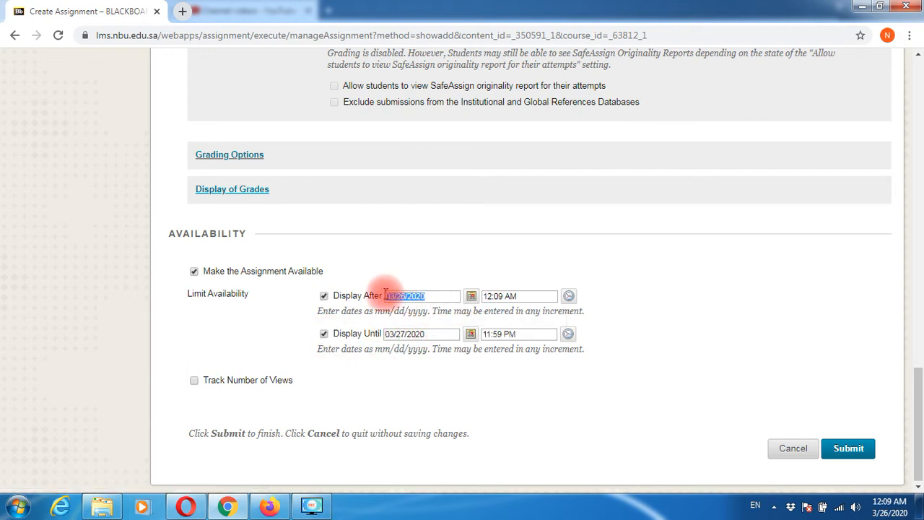
{"action": "left_click", "coordinate": [431, 333]}
{"action": "scroll", "coordinate": [426, 317], "scroll_direction": "up", "scroll_amount": 3}
{"action": "scroll", "coordinate": [417, 301], "scroll_direction": "up", "scroll_amount": 5}
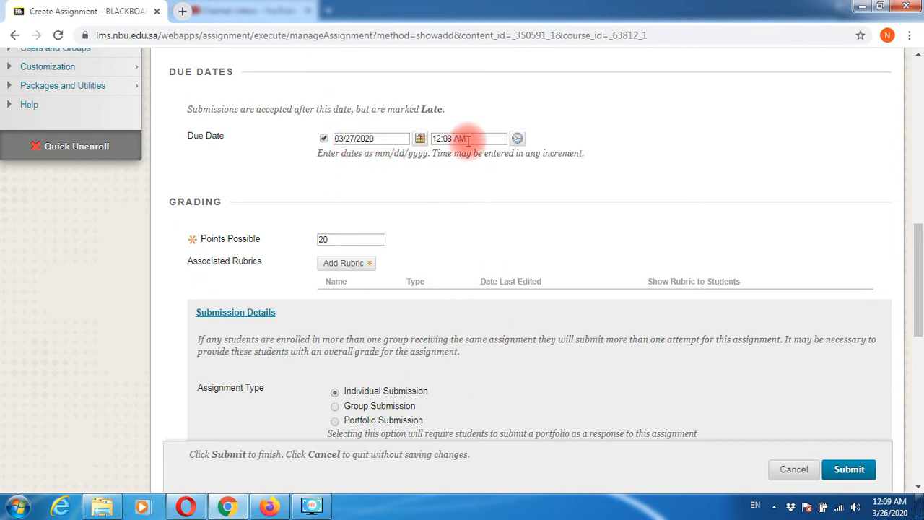
{"action": "scroll", "coordinate": [453, 329], "scroll_direction": "down", "scroll_amount": 8}
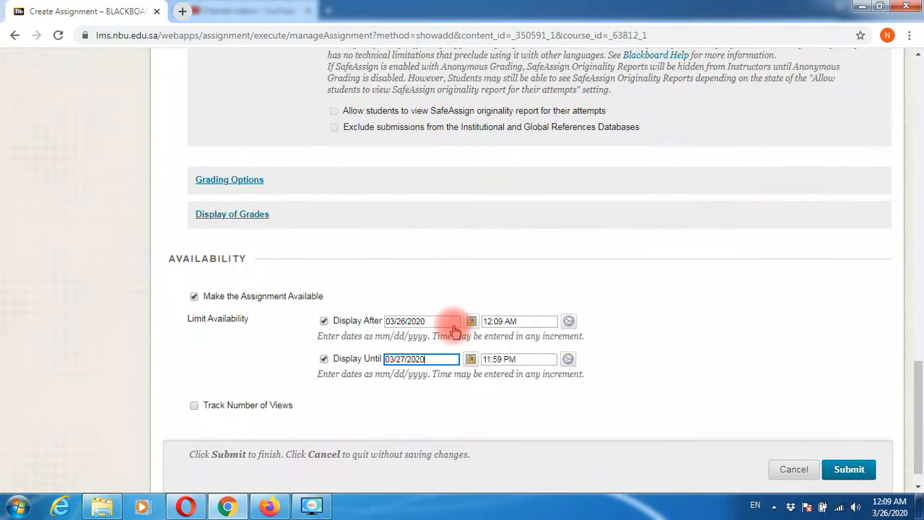
- Change the Display Until time from 12:59 PM to 12:08 PM
{"action": "left_click", "coordinate": [489, 358]}
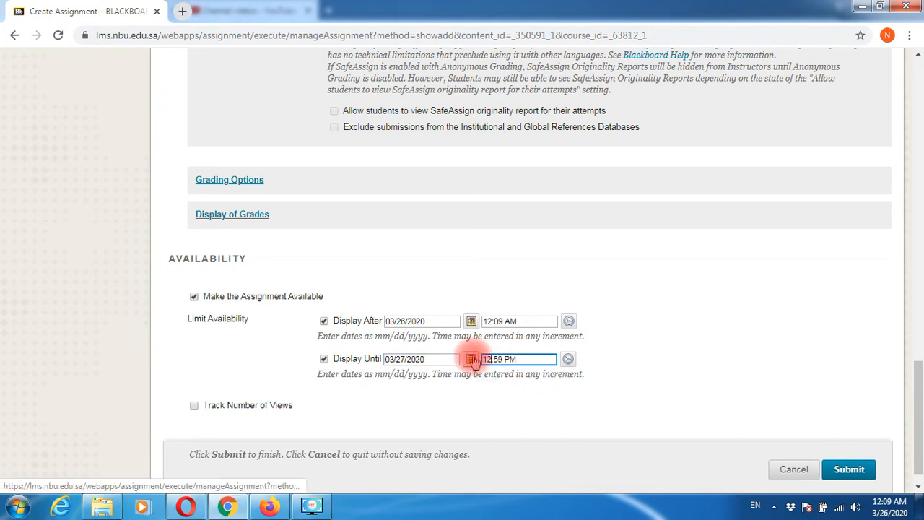
{"action": "left_click", "coordinate": [479, 358]}
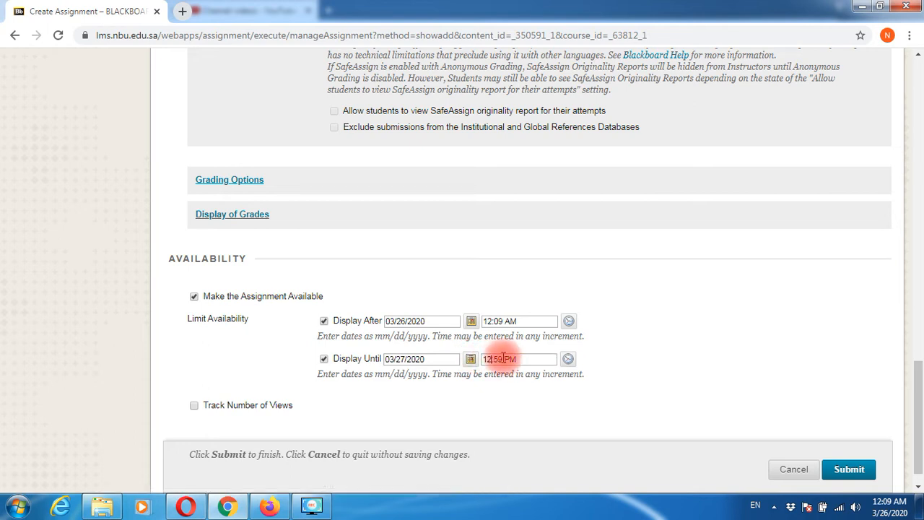
{"action": "left_click_drag", "start_coordinate": [502, 358], "coordinate": [496, 357]}
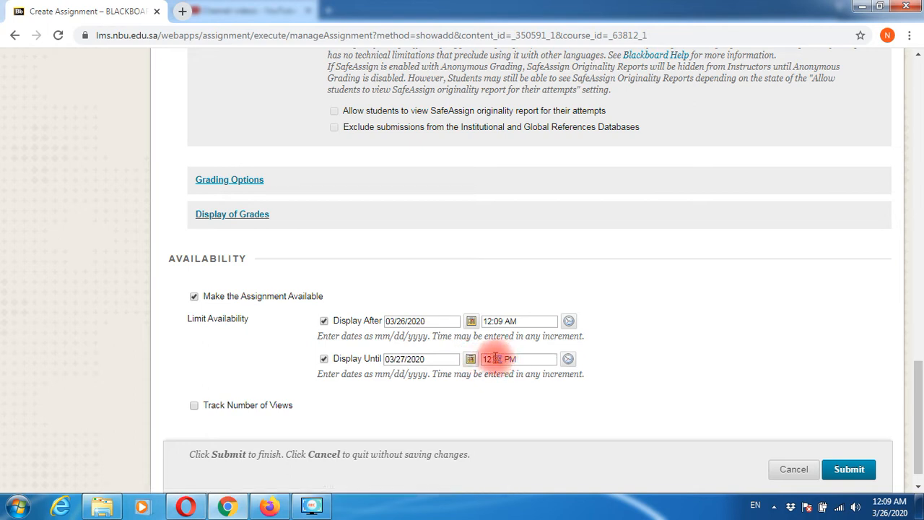
{"action": "type", "text": "08"}
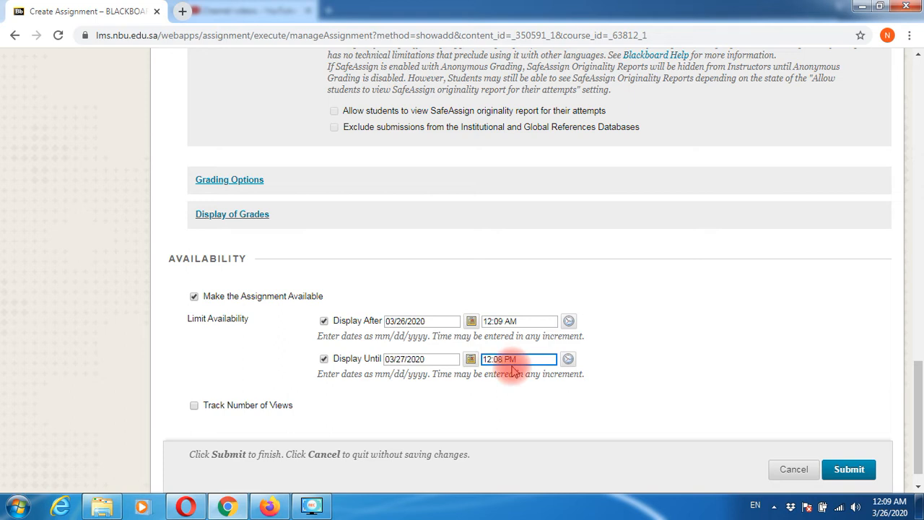
{"action": "left_click", "coordinate": [736, 384]}
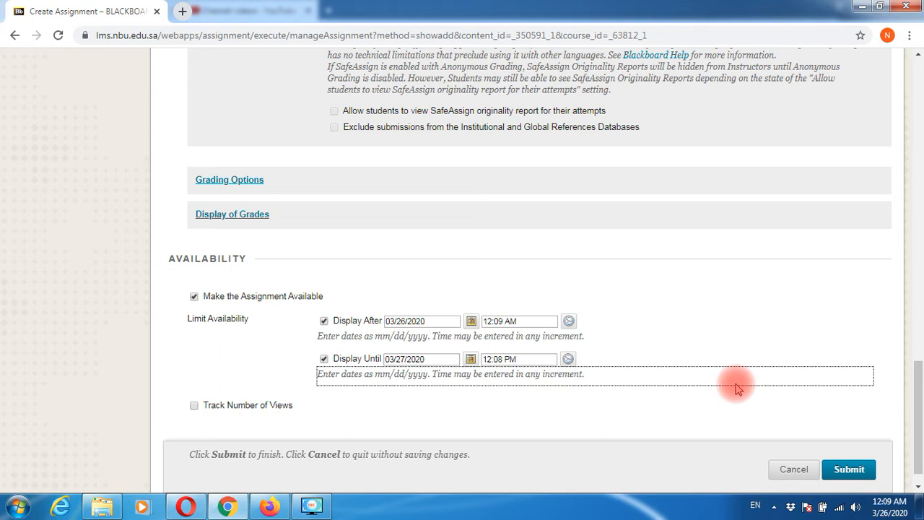
{"action": "scroll", "coordinate": [711, 388], "scroll_direction": "down", "scroll_amount": 1}
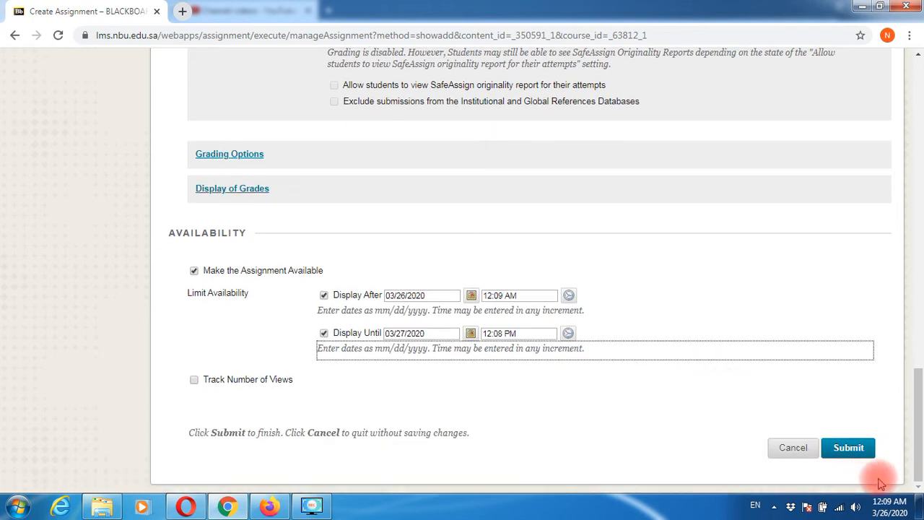
- Submit the Create Assignment form to save the NUTRITION assignment
{"action": "left_click", "coordinate": [854, 448]}
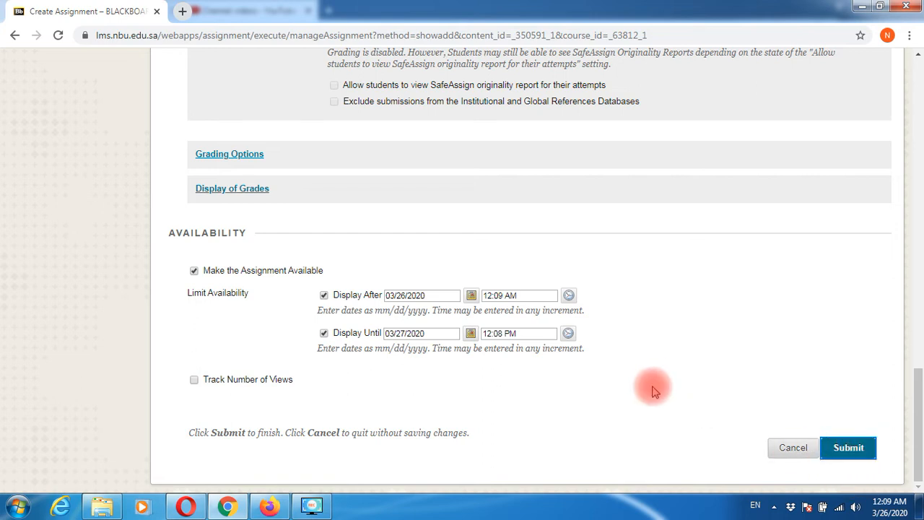
{"action": "scroll", "coordinate": [654, 391], "scroll_direction": "up", "scroll_amount": 5}
{"action": "scroll", "coordinate": [653, 390], "scroll_direction": "up", "scroll_amount": 15}
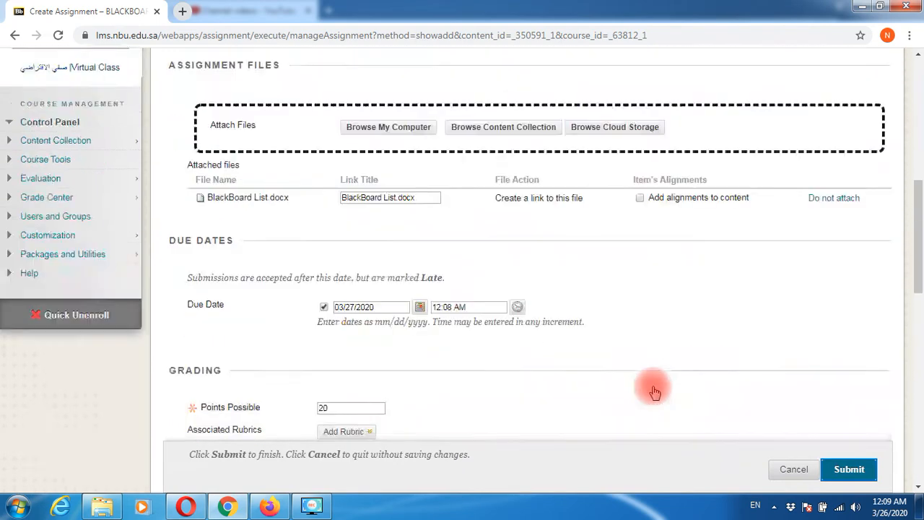
{"action": "scroll", "coordinate": [653, 391], "scroll_direction": "up", "scroll_amount": 2}
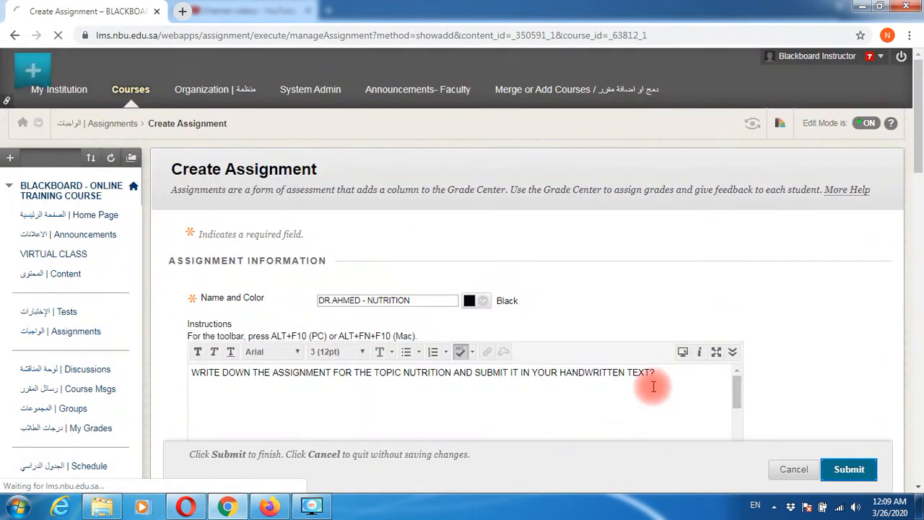
{"action": "scroll", "coordinate": [653, 391], "scroll_direction": "down", "scroll_amount": 4}
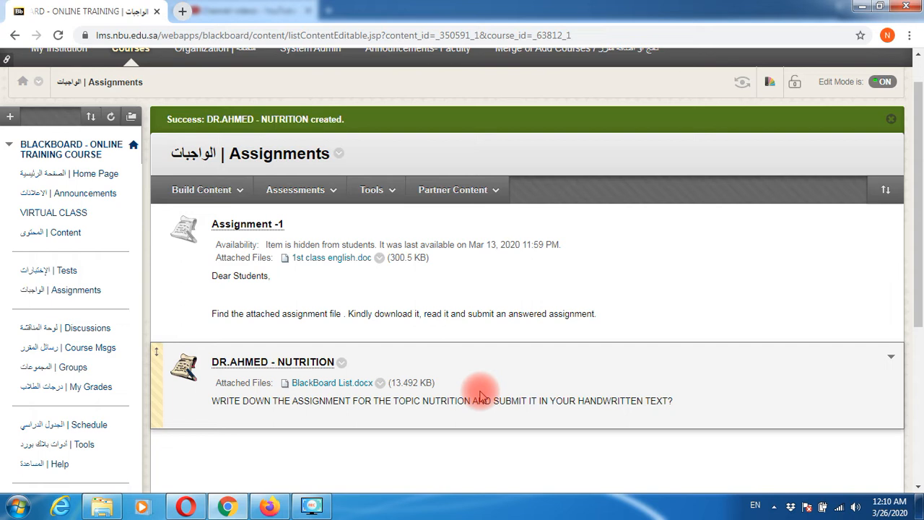
- Switch the Firefox login page to English and sign in with the student's username and password
{"action": "left_click", "coordinate": [268, 506]}
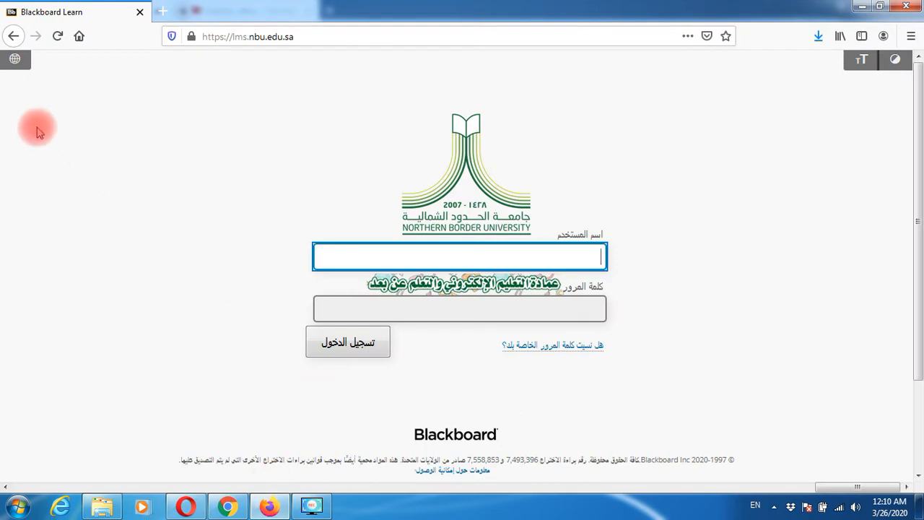
{"action": "left_click", "coordinate": [15, 58]}
{"action": "left_click", "coordinate": [34, 83]}
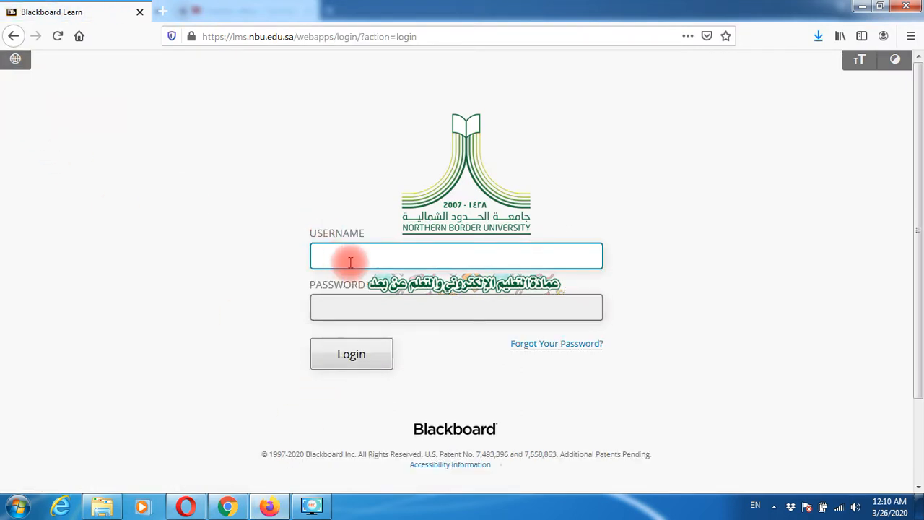
{"action": "type", "text": "STUDENT5"}
{"action": "key", "text": "Tab"}
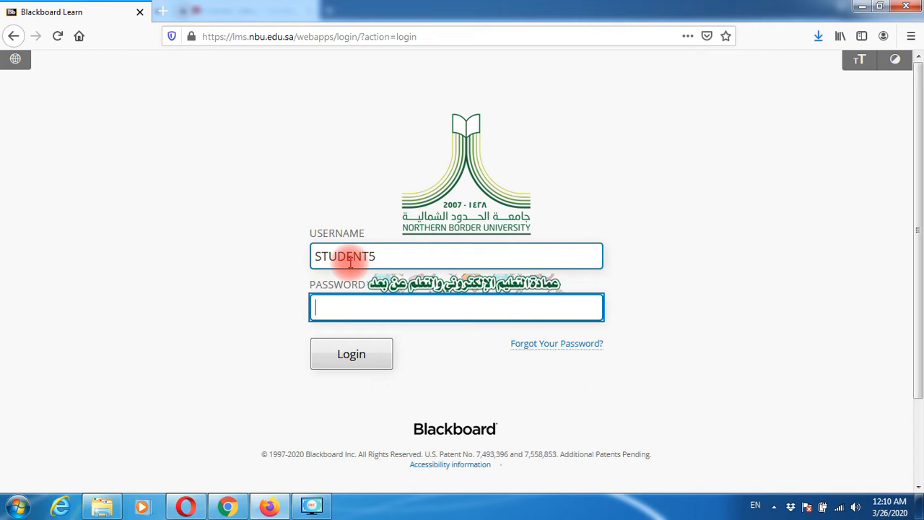
{"action": "type", "text": "**********"}
{"action": "key", "text": "Return"}
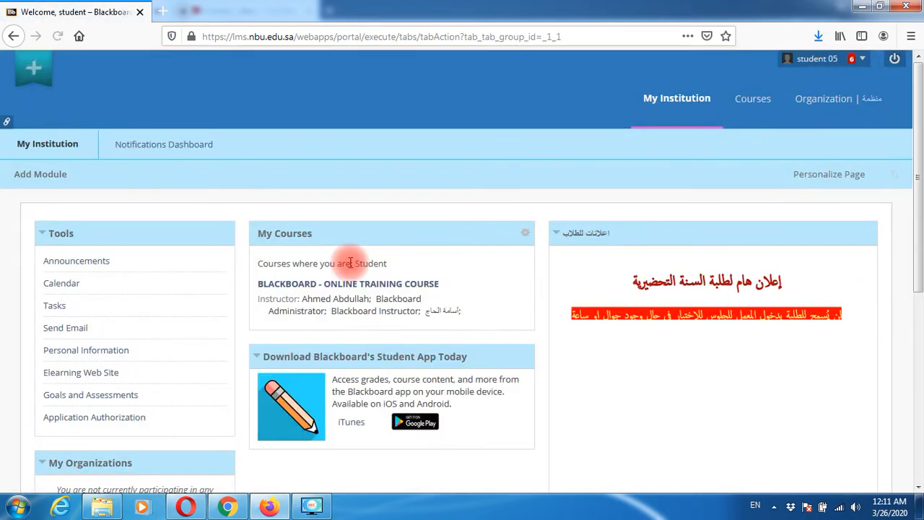
- Open the ENG01 training course's Assignments and select the NUTRITION assignment
{"action": "left_click", "coordinate": [758, 100]}
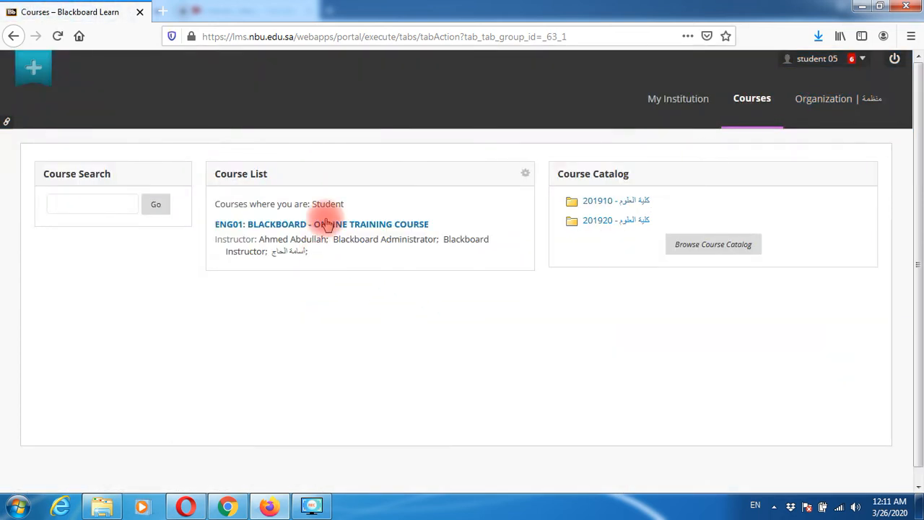
{"action": "left_click", "coordinate": [326, 224]}
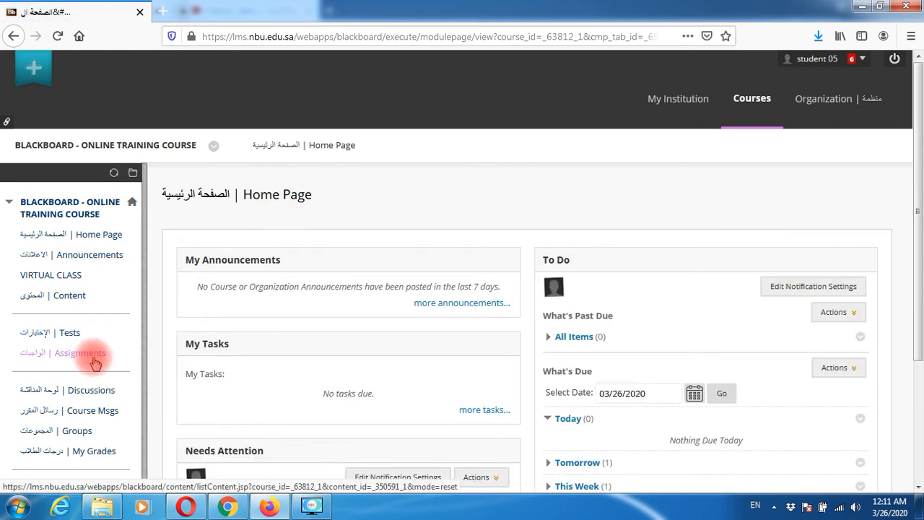
{"action": "left_click", "coordinate": [95, 360]}
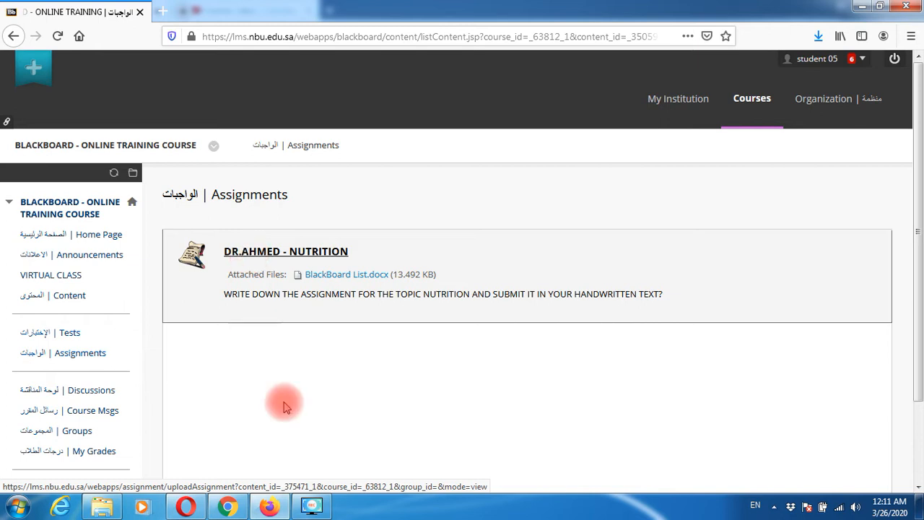
{"action": "left_click", "coordinate": [280, 259]}
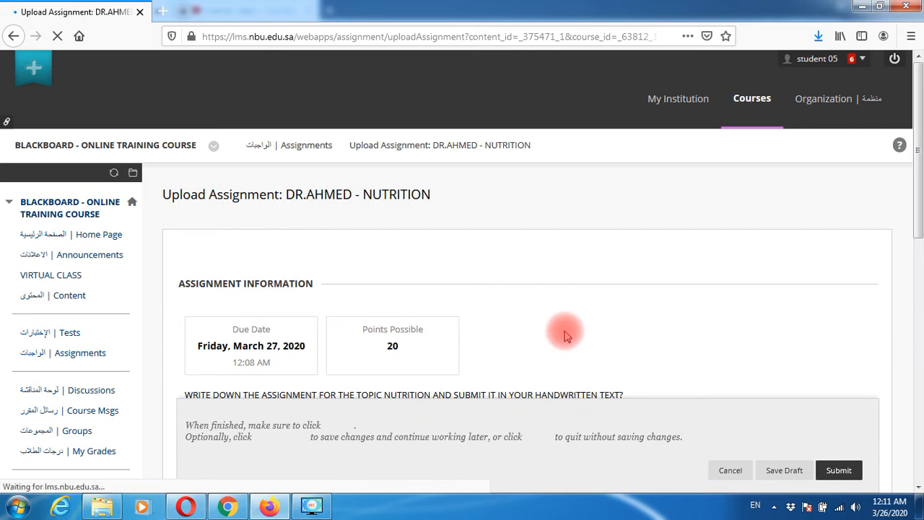
- Review the NUTRITION upload page, highlighting the 20 possible points and the question text
{"action": "scroll", "coordinate": [565, 334], "scroll_direction": "down", "scroll_amount": 1}
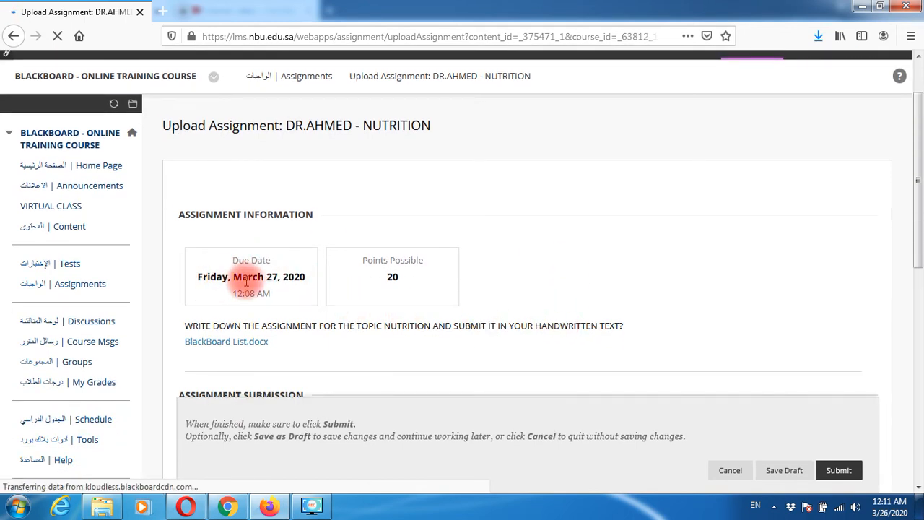
{"action": "double_click", "coordinate": [392, 280]}
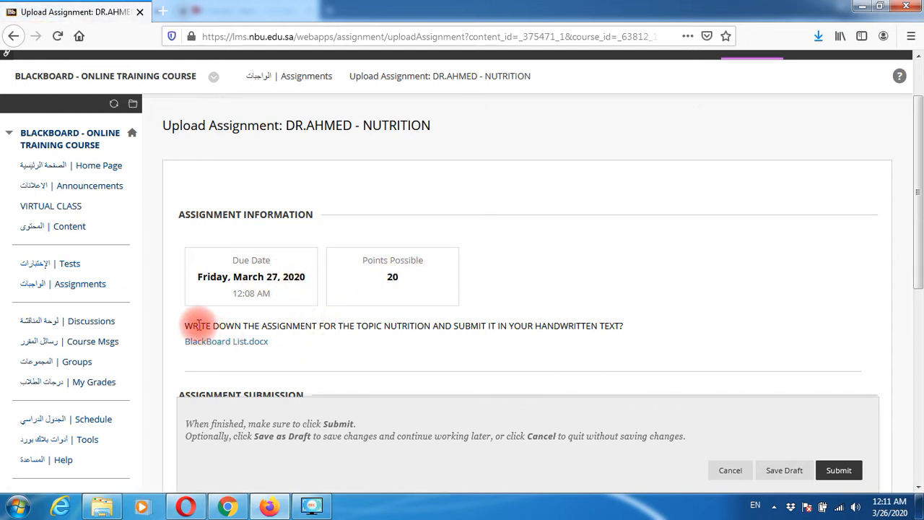
{"action": "left_click_drag", "start_coordinate": [186, 325], "coordinate": [371, 345]}
{"action": "left_click", "coordinate": [370, 350]}
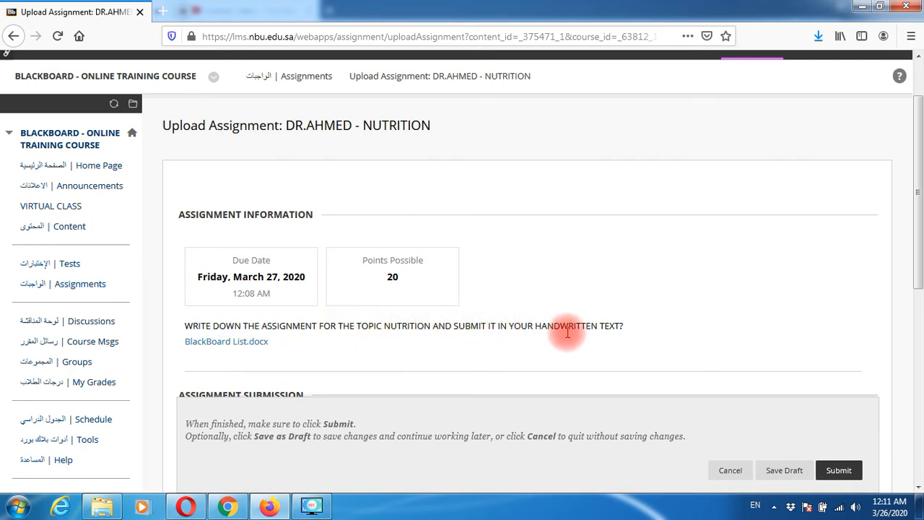
{"action": "scroll", "coordinate": [555, 348], "scroll_direction": "down", "scroll_amount": 2}
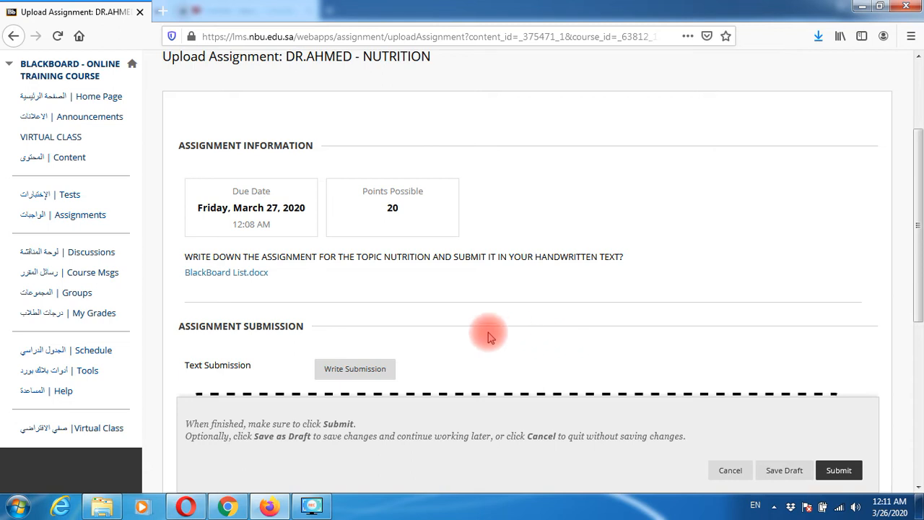
- Open the attached BlackBoard List.docx in Word 2016, then return to Firefox
{"action": "left_click", "coordinate": [240, 281]}
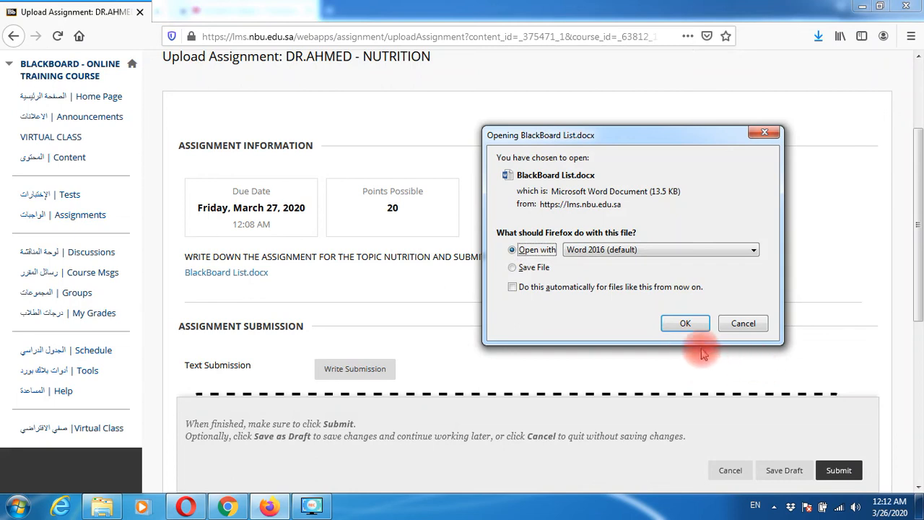
{"action": "left_click", "coordinate": [680, 324]}
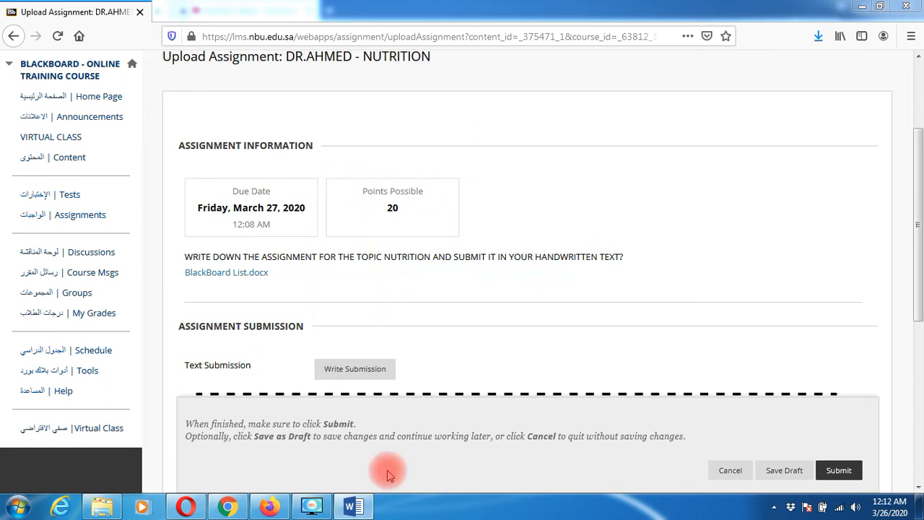
{"action": "left_click", "coordinate": [362, 512]}
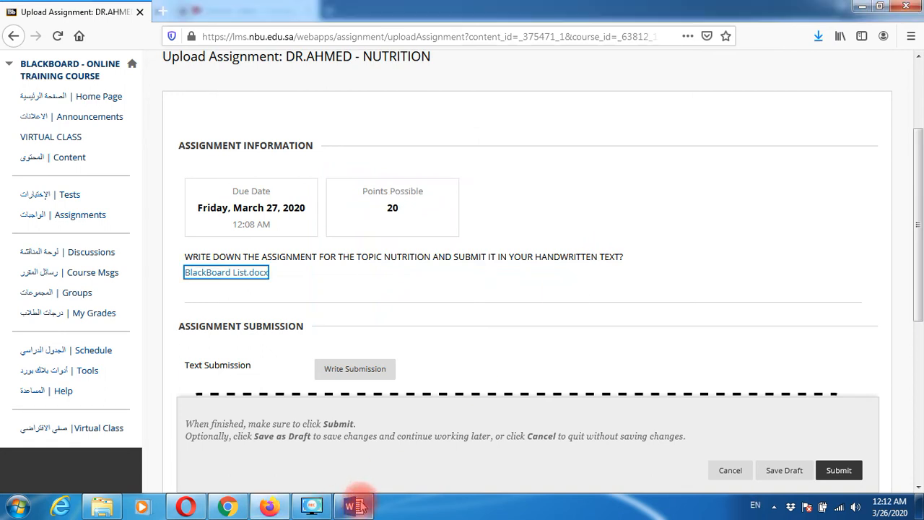
{"action": "left_click_drag", "start_coordinate": [916, 231], "coordinate": [915, 280]}
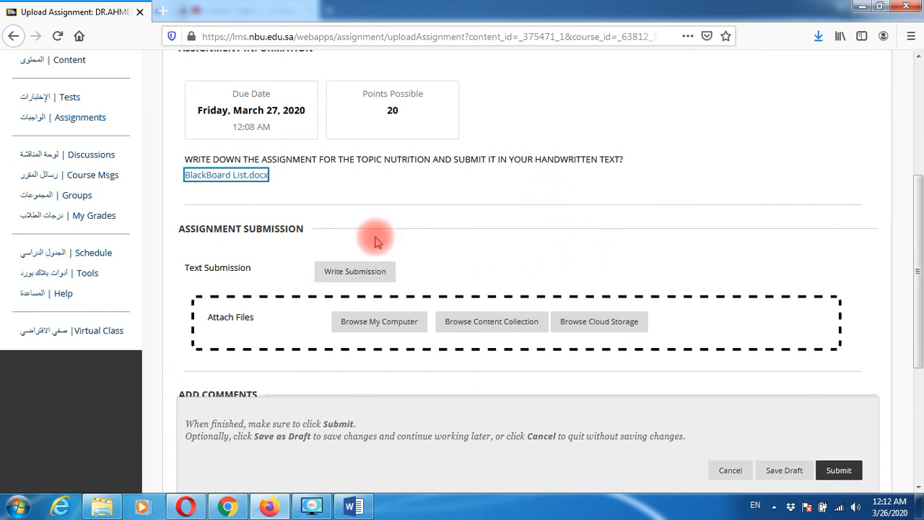
{"action": "scroll", "coordinate": [377, 238], "scroll_direction": "up", "scroll_amount": 5}
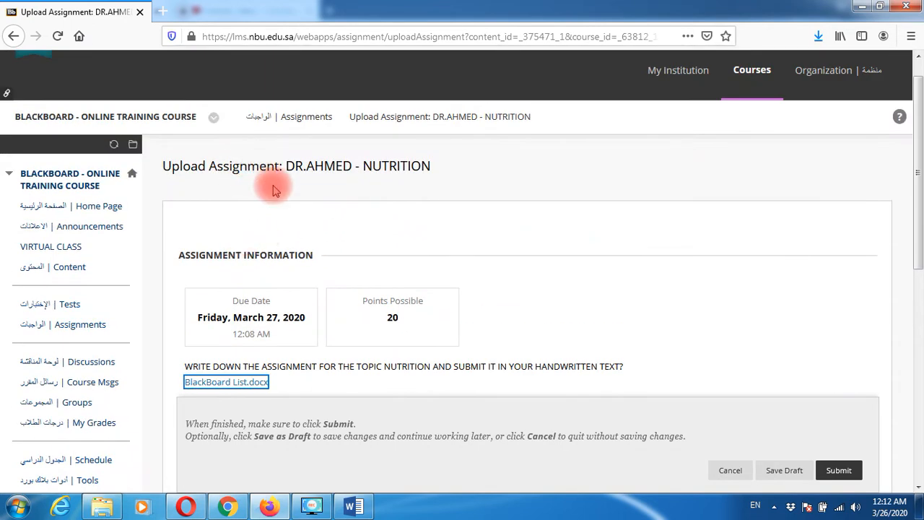
{"action": "left_click_drag", "start_coordinate": [206, 320], "coordinate": [383, 322]}
{"action": "double_click", "coordinate": [391, 318]}
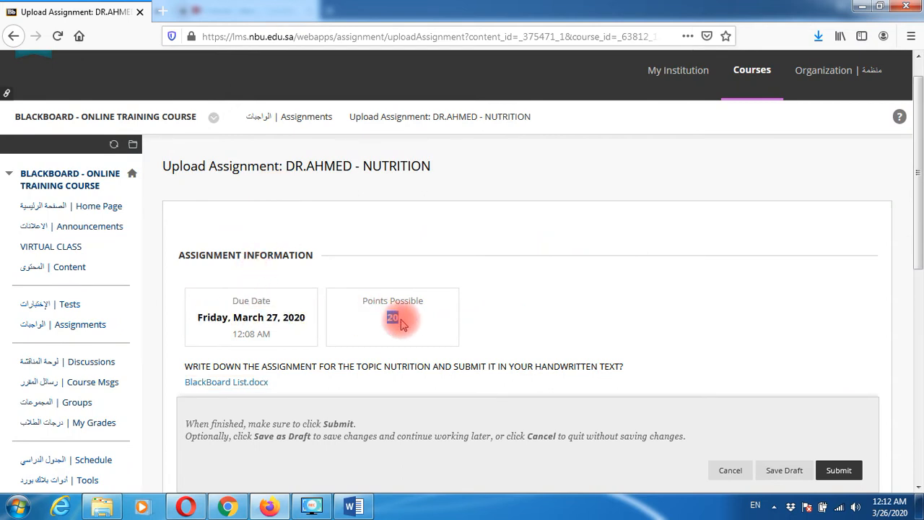
{"action": "scroll", "coordinate": [547, 320], "scroll_direction": "down", "scroll_amount": 4}
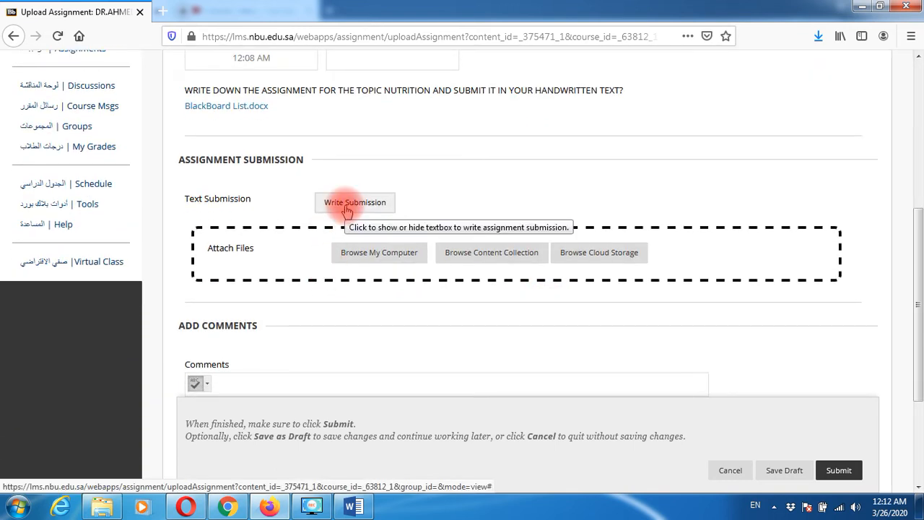
{"action": "left_click", "coordinate": [378, 258]}
{"action": "left_click", "coordinate": [399, 303]}
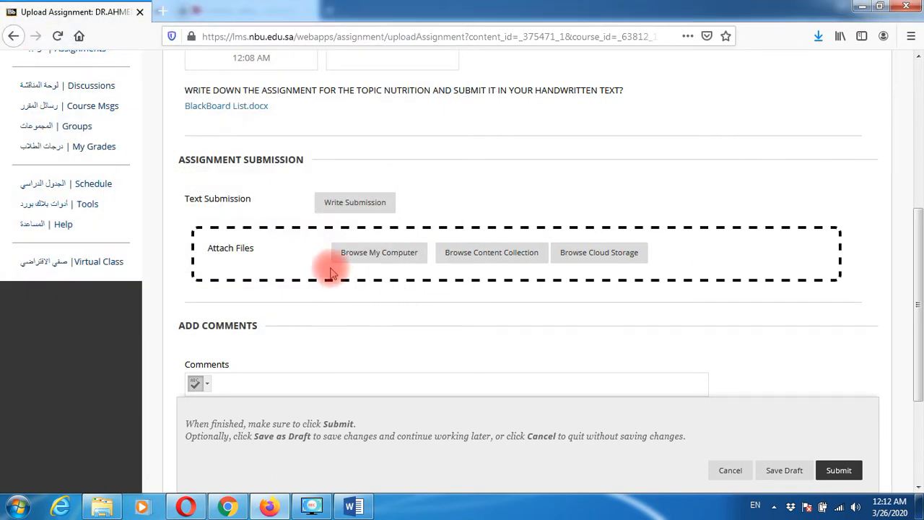
- In Write Submission, type 'NUTRITION IS A MEDICAL TERM AND WE HAVE A SPECIAL MODULE…' as the answer
{"action": "left_click", "coordinate": [348, 205]}
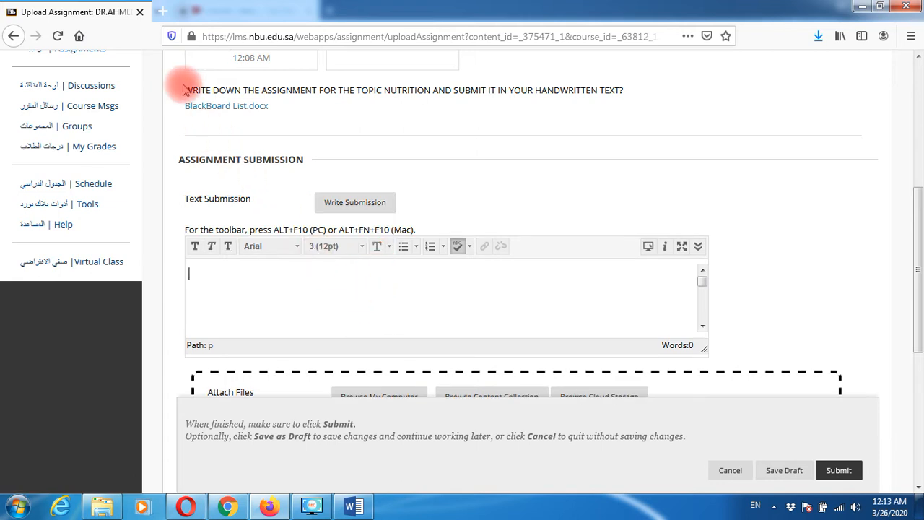
{"action": "left_click_drag", "start_coordinate": [185, 88], "coordinate": [228, 87]}
{"action": "left_click", "coordinate": [424, 107]}
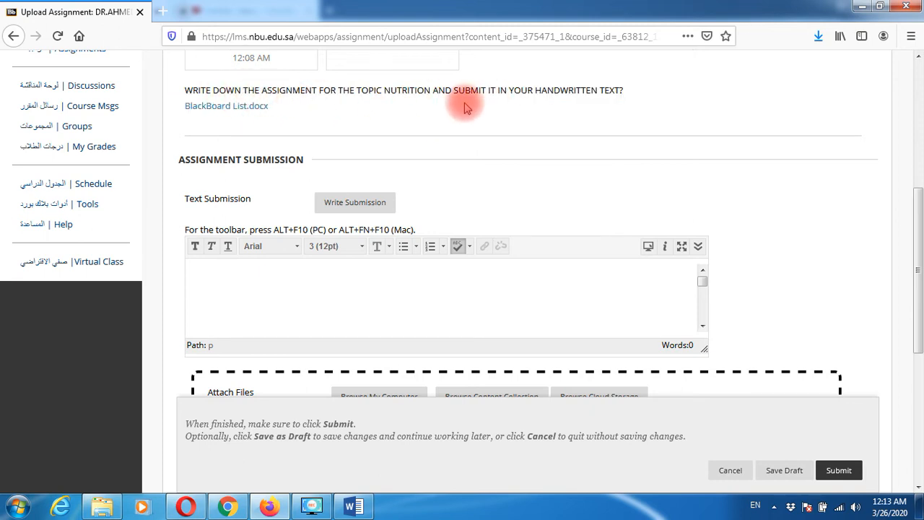
{"action": "left_click", "coordinate": [321, 286]}
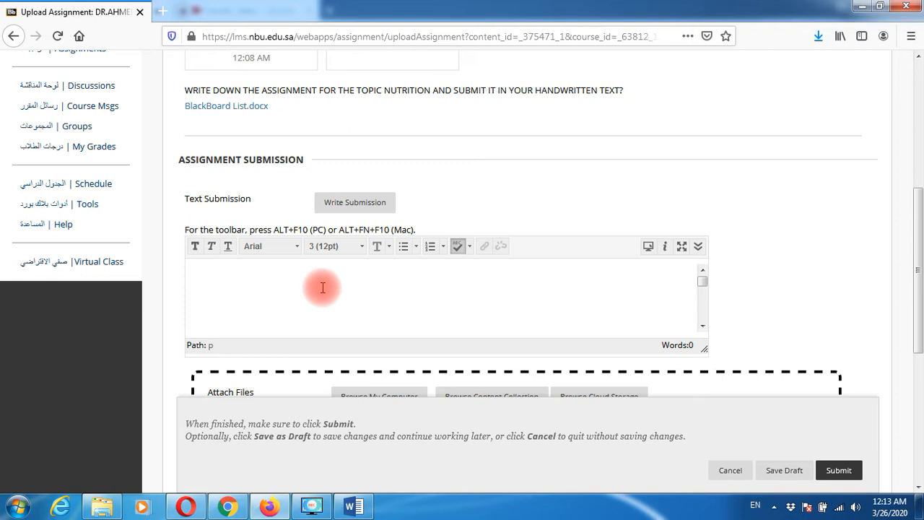
{"action": "type", "text": "NUTRITION IS A MEDICAL"}
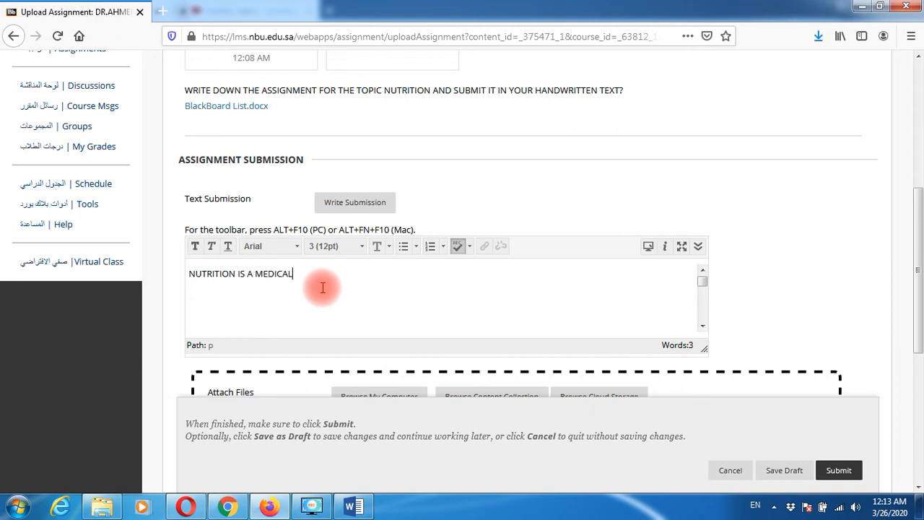
{"action": "type", "text": " TERM AND WE HAVE A SPE"}
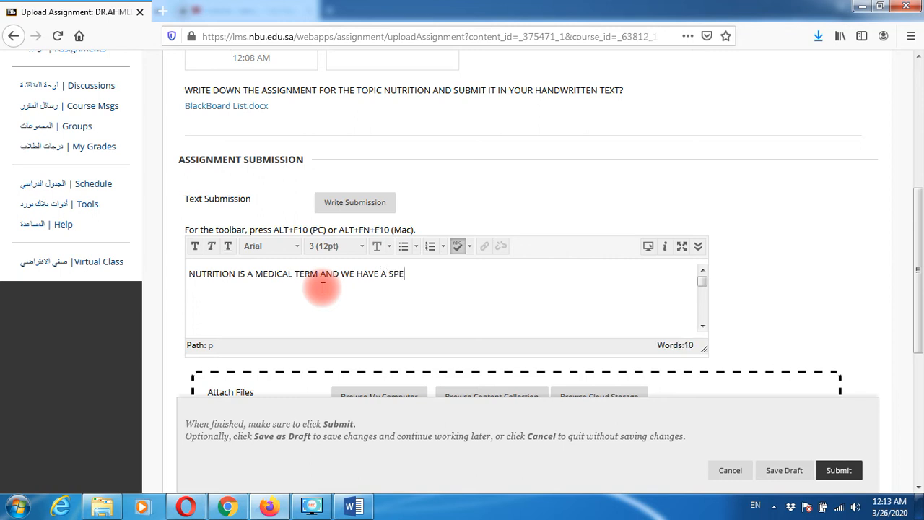
{"action": "type", "text": "CIAL MODULE WITH THIS TOPIC INSIDE THE MEDC"}
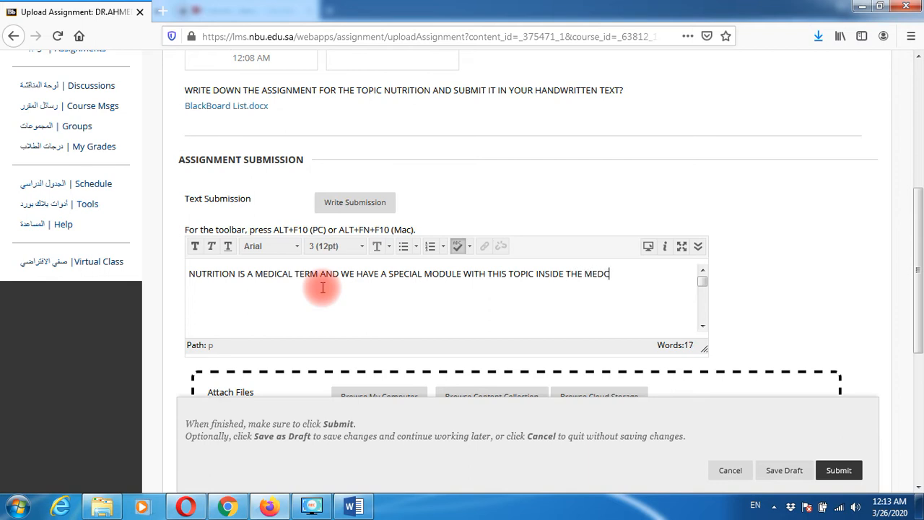
{"action": "type", "text": "INE COURSE"}
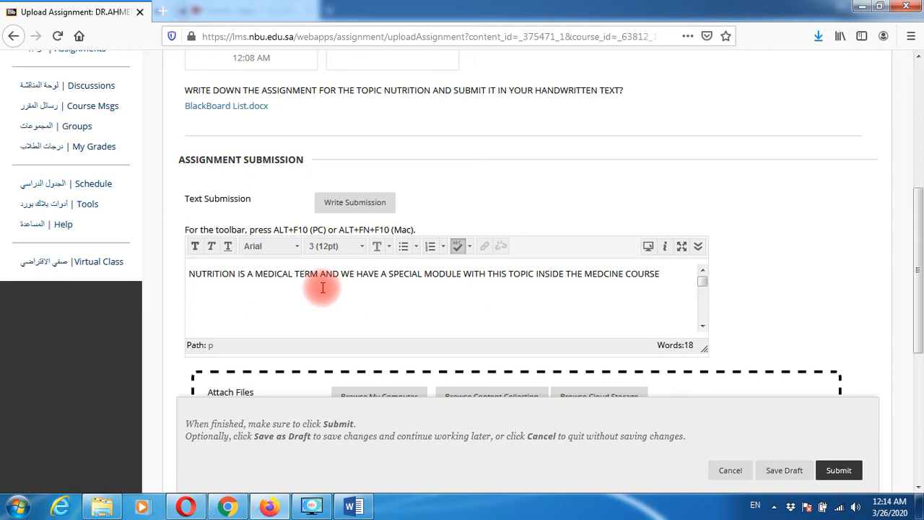
- Save the 18-word nutrition answer as a draft from the bottom of the page
{"action": "left_click", "coordinate": [698, 248]}
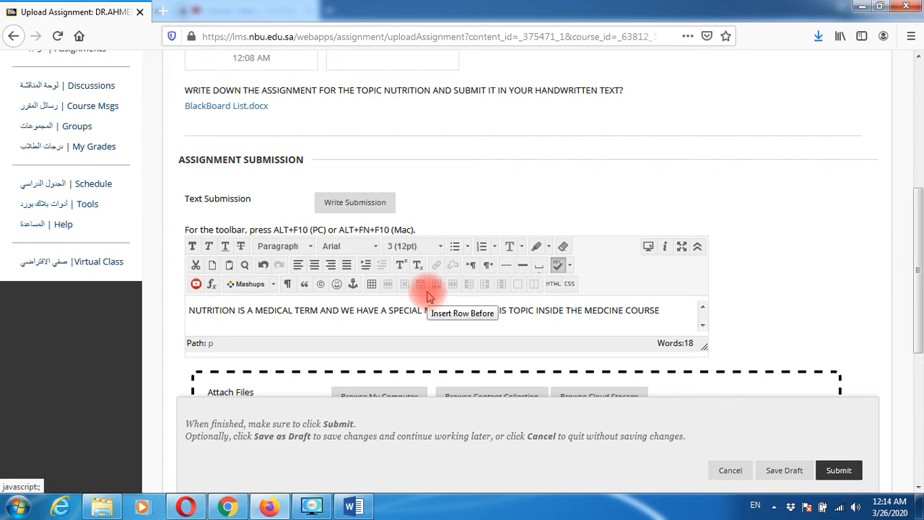
{"action": "left_click", "coordinate": [697, 246]}
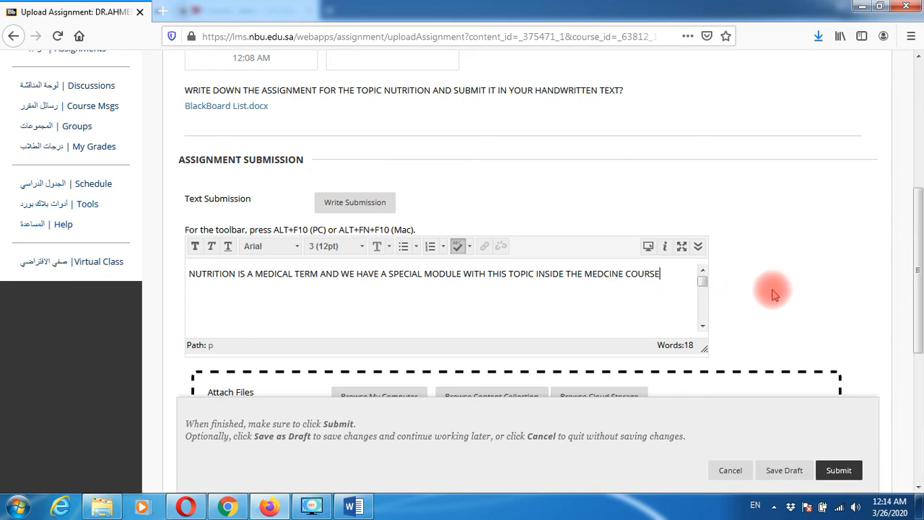
{"action": "scroll", "coordinate": [773, 293], "scroll_direction": "down", "scroll_amount": 3}
{"action": "scroll", "coordinate": [809, 322], "scroll_direction": "down", "scroll_amount": 2}
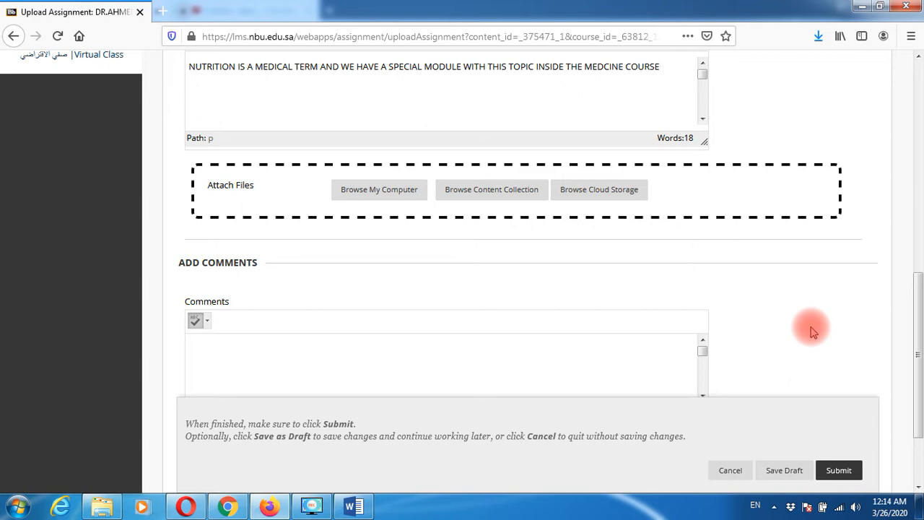
{"action": "scroll", "coordinate": [810, 330], "scroll_direction": "up", "scroll_amount": 2}
{"action": "scroll", "coordinate": [808, 326], "scroll_direction": "down", "scroll_amount": 2}
{"action": "scroll", "coordinate": [798, 370], "scroll_direction": "down", "scroll_amount": 2}
{"action": "left_click", "coordinate": [785, 470]}
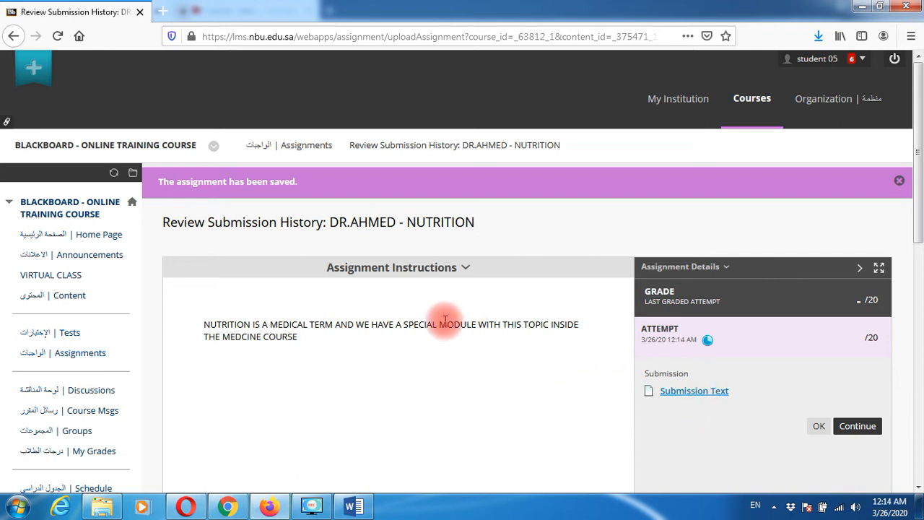
- Continue from Review Submission History back to the NUTRITION Upload Assignment page
{"action": "left_click_drag", "start_coordinate": [204, 324], "coordinate": [324, 340]}
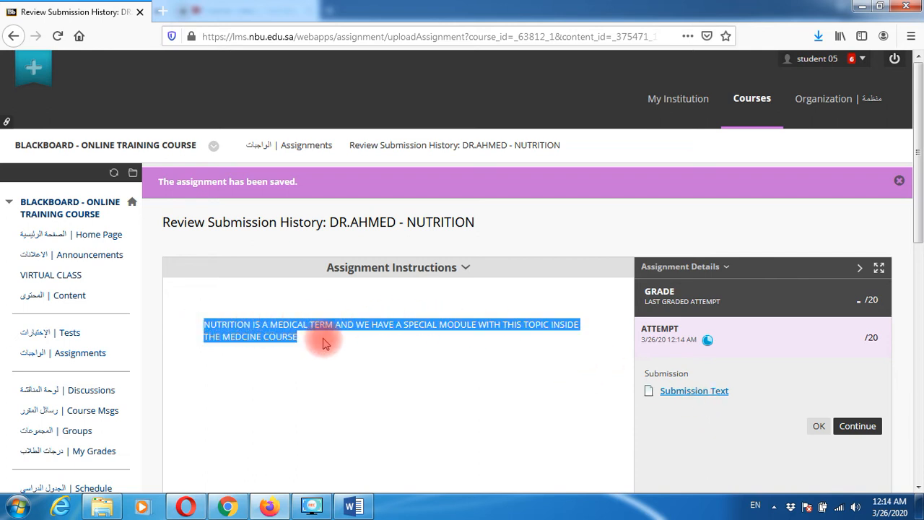
{"action": "left_click", "coordinate": [340, 351]}
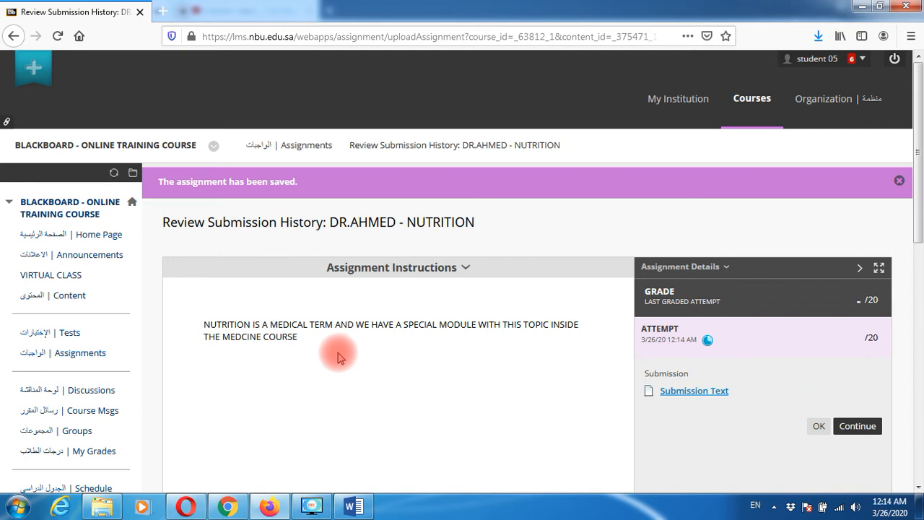
{"action": "left_click", "coordinate": [864, 431]}
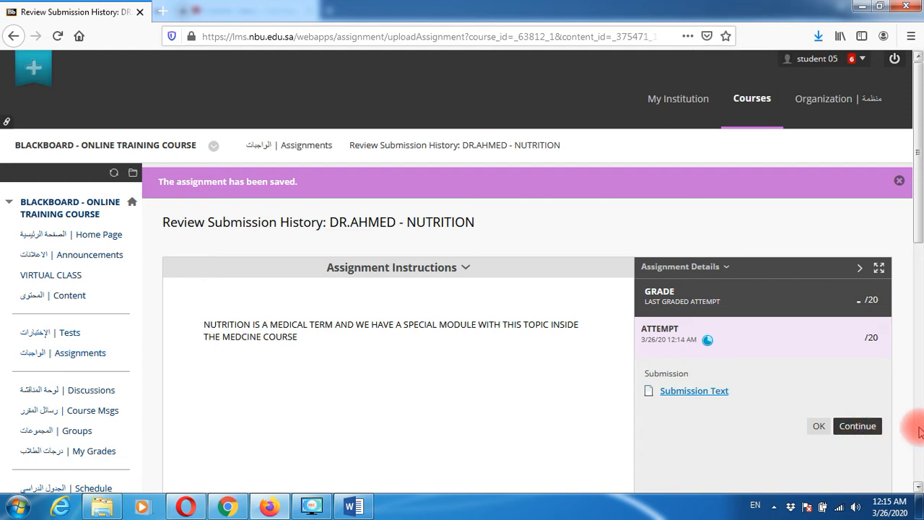
{"action": "scroll", "coordinate": [882, 418], "scroll_direction": "down", "scroll_amount": 5}
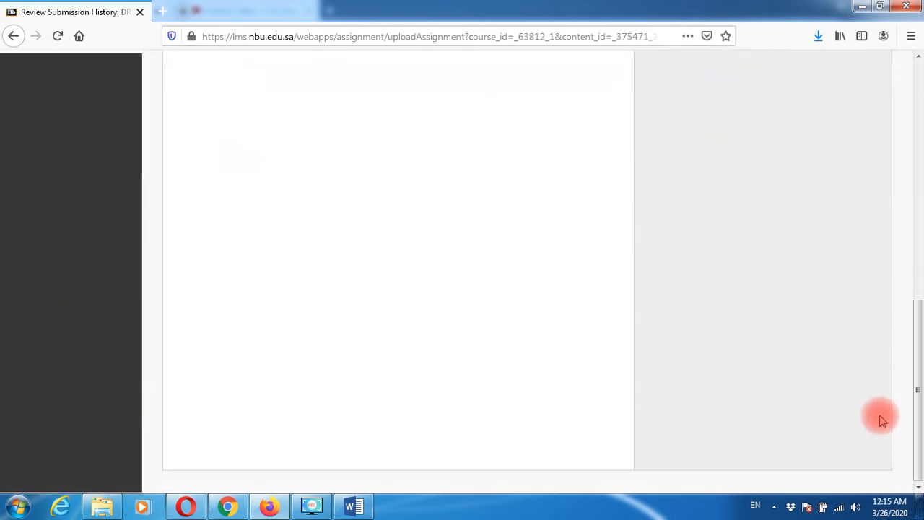
{"action": "scroll", "coordinate": [882, 418], "scroll_direction": "up", "scroll_amount": 5}
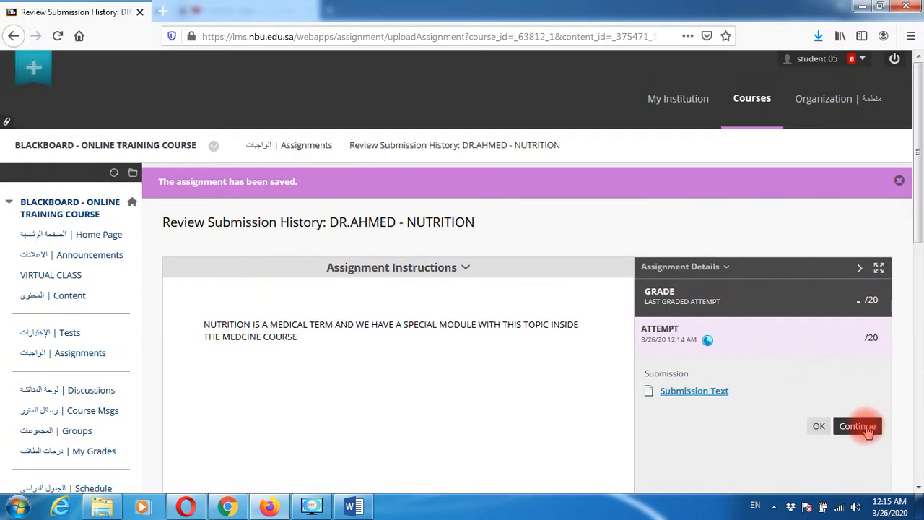
{"action": "left_click", "coordinate": [866, 431]}
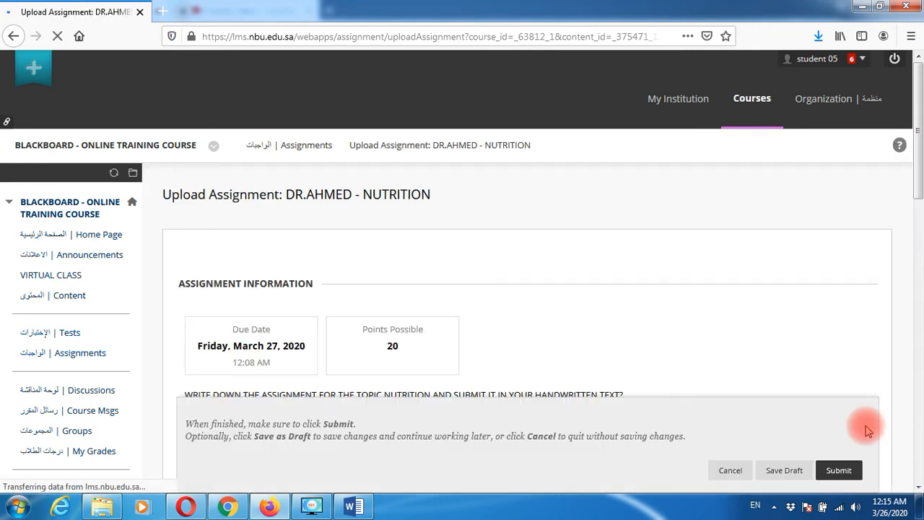
- Submit the Nutrition text answer as the 20-point attempt
{"action": "scroll", "coordinate": [826, 367], "scroll_direction": "down", "scroll_amount": 3}
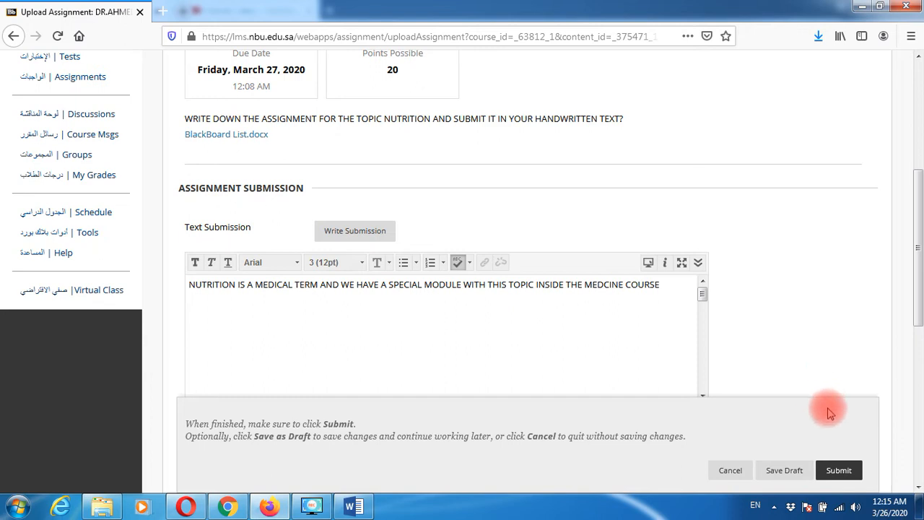
{"action": "left_click", "coordinate": [838, 469]}
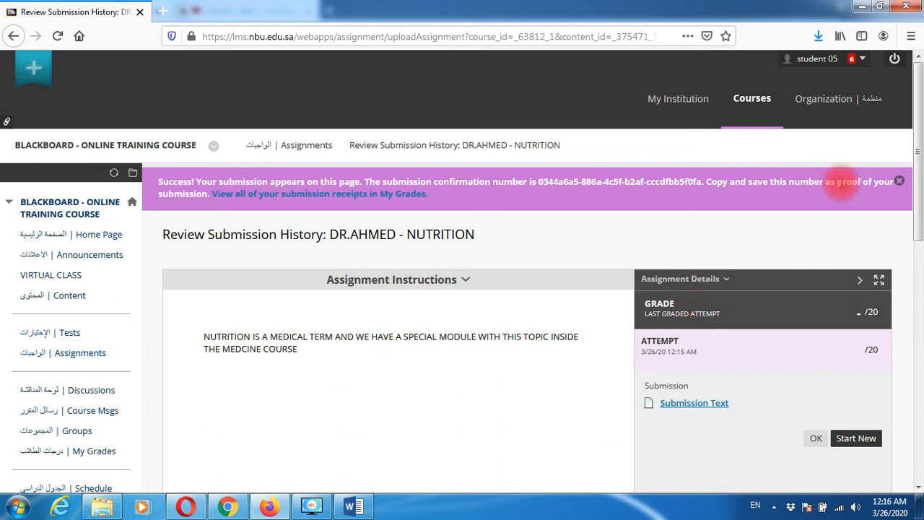
- Log out, switch the login page to English, and sign back in with the student's password
{"action": "left_click", "coordinate": [894, 62]}
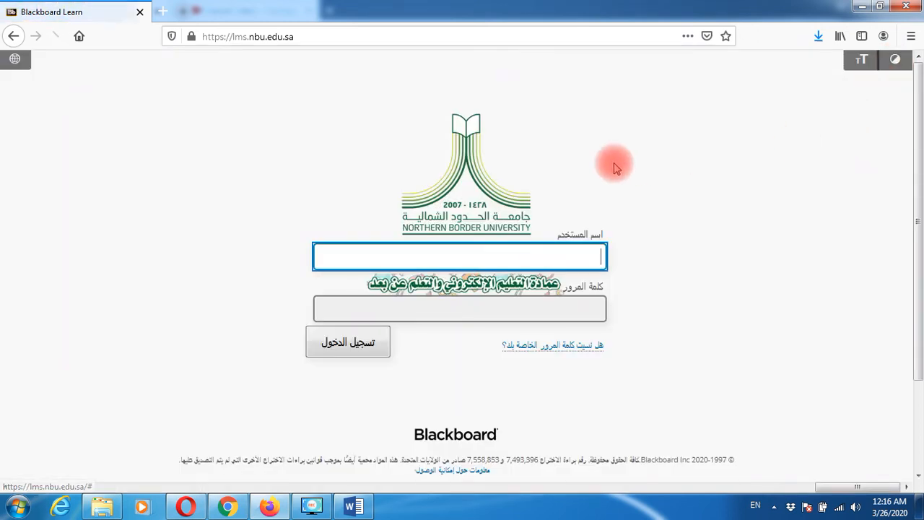
{"action": "mouse_move", "coordinate": [9, 70]}
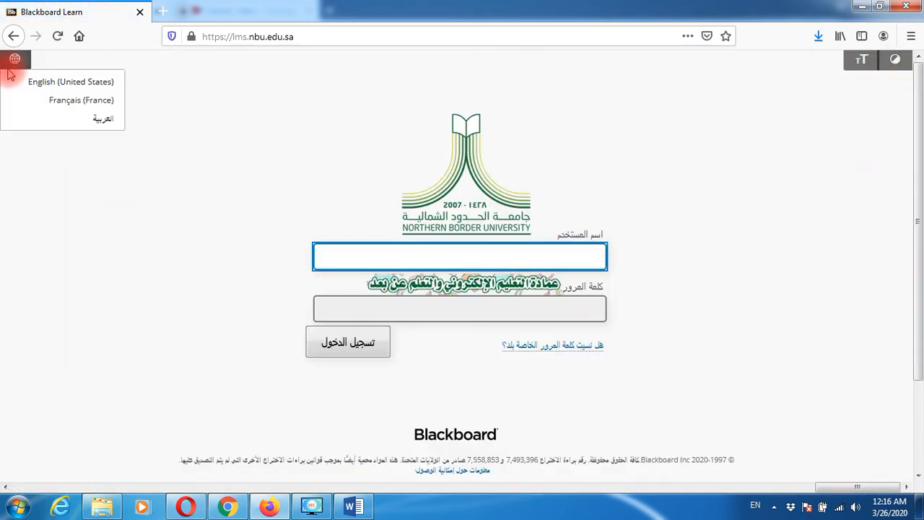
{"action": "left_click", "coordinate": [57, 84]}
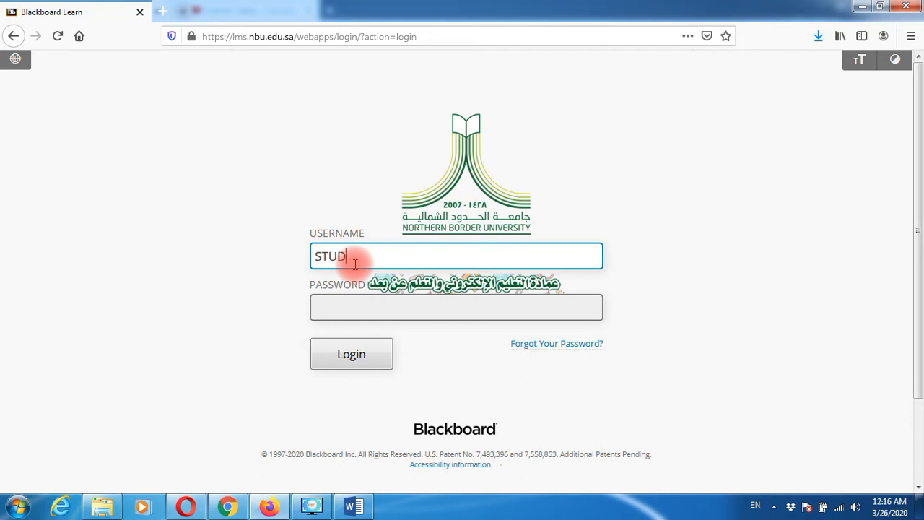
{"action": "key", "text": "Tab"}
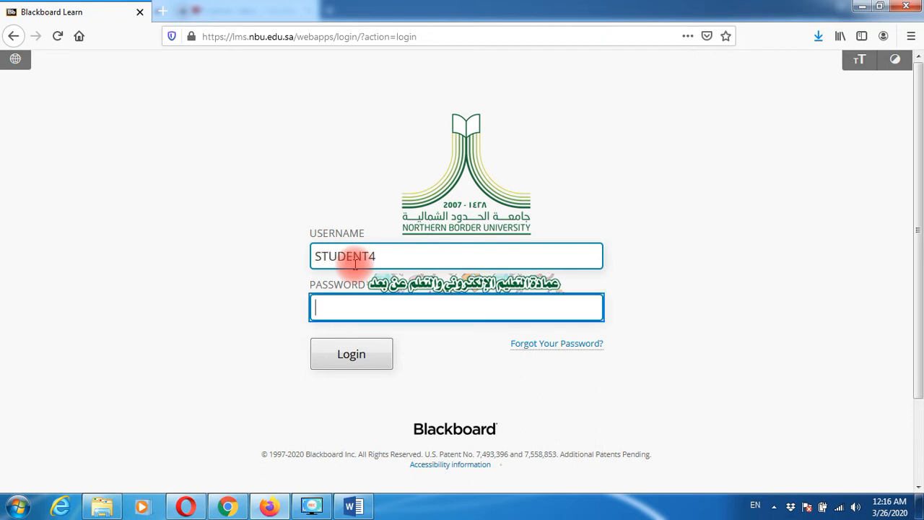
{"action": "type", "text": "••••••••••"}
{"action": "key", "text": "Return"}
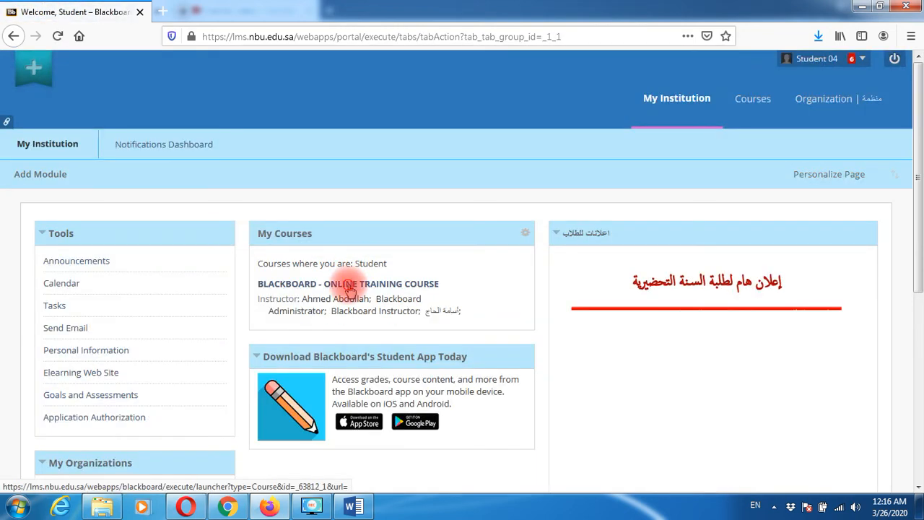
- Open DR.AHMED - NUTRITION from the training course's Assignments and scroll to Assignment Submission
{"action": "left_click", "coordinate": [348, 285]}
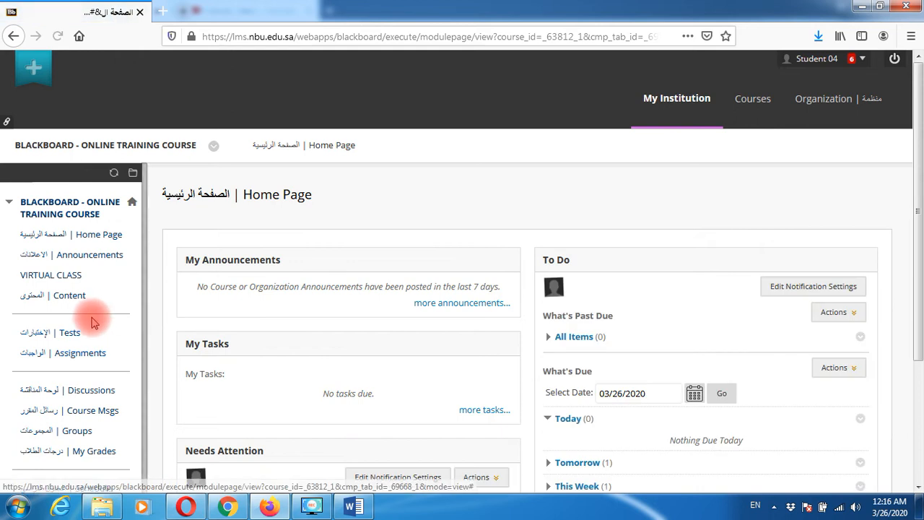
{"action": "left_click", "coordinate": [80, 353]}
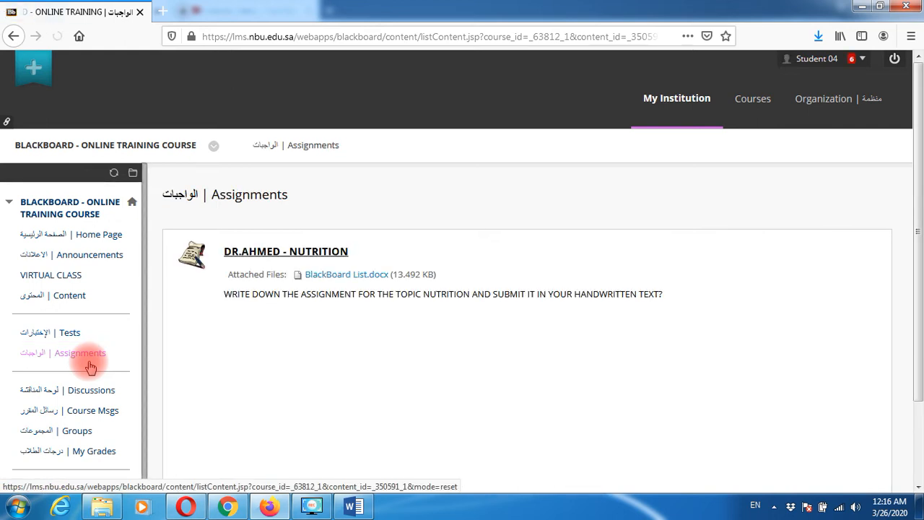
{"action": "left_click", "coordinate": [269, 254]}
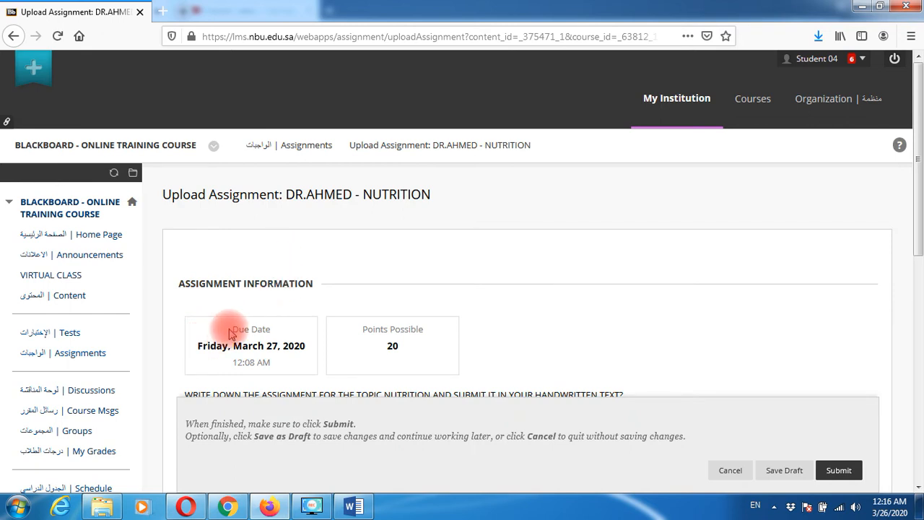
{"action": "left_click_drag", "start_coordinate": [210, 346], "coordinate": [340, 345]}
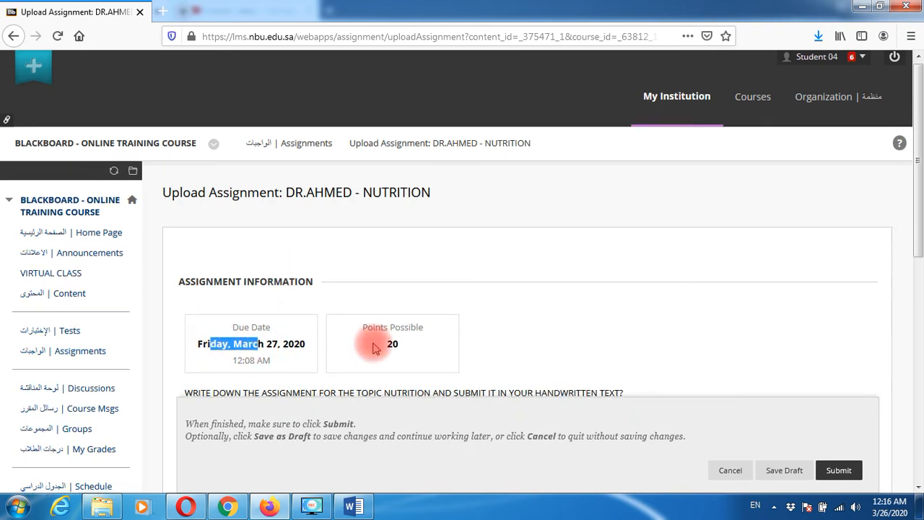
{"action": "scroll", "coordinate": [402, 241], "scroll_direction": "down", "scroll_amount": 3}
{"action": "scroll", "coordinate": [408, 329], "scroll_direction": "down", "scroll_amount": 3}
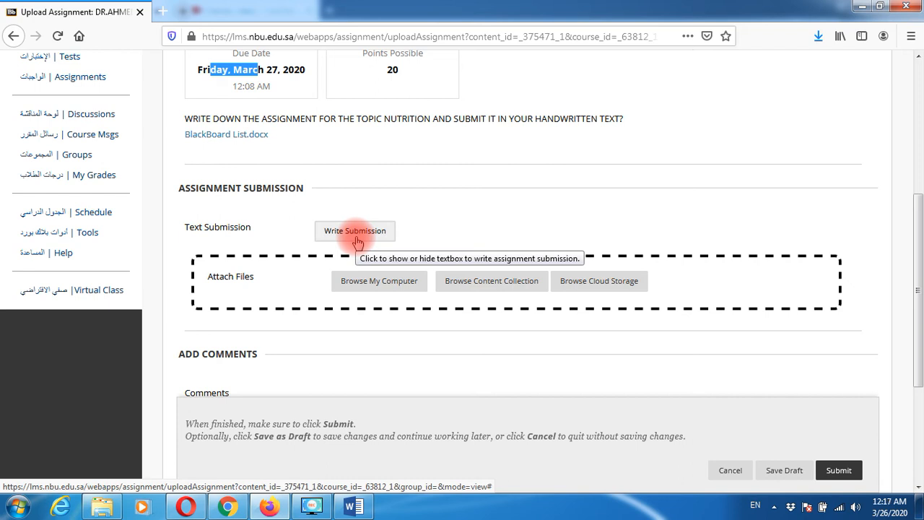
- Browse the Desktop and attach DSC04026.JPG so it appears under Attached files
{"action": "left_click_drag", "start_coordinate": [212, 277], "coordinate": [242, 281]}
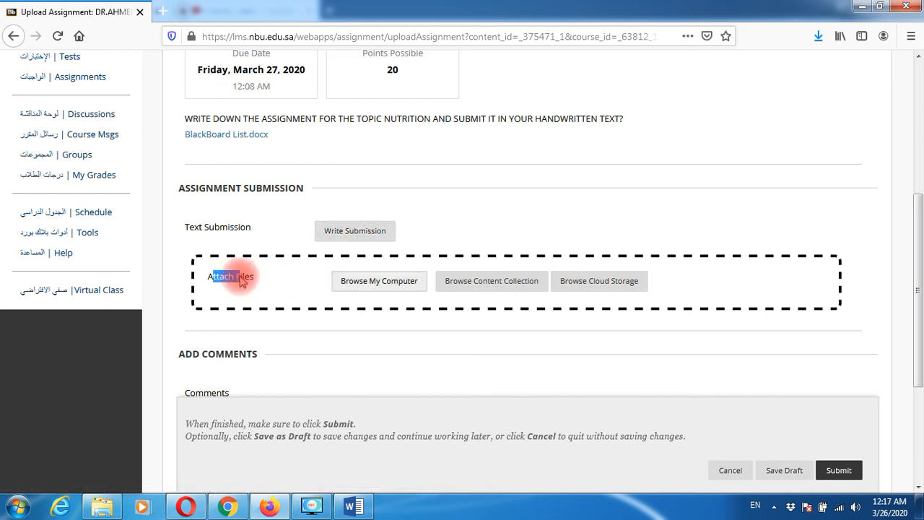
{"action": "left_click", "coordinate": [260, 281]}
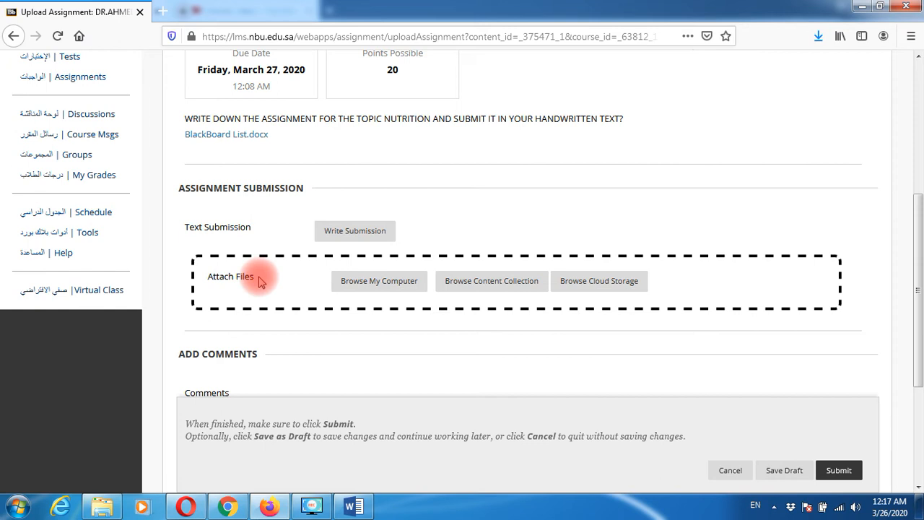
{"action": "left_click", "coordinate": [370, 287]}
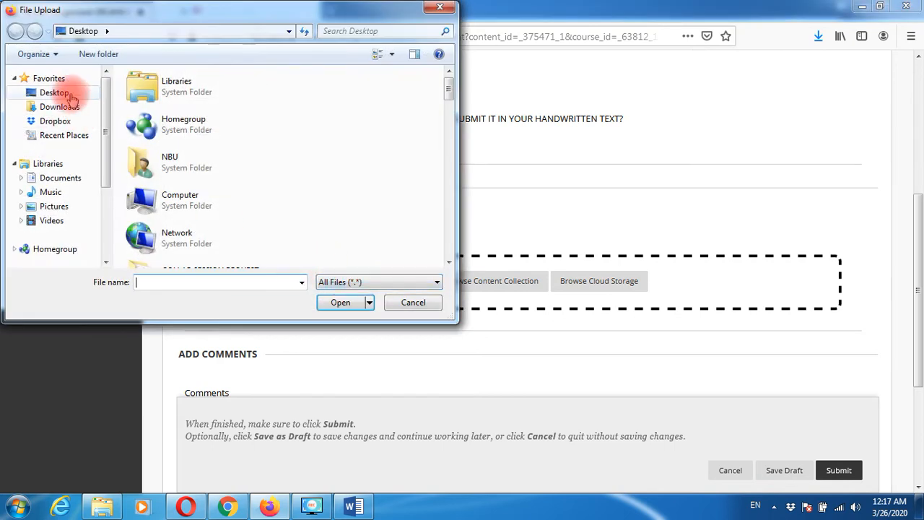
{"action": "left_click", "coordinate": [71, 93]}
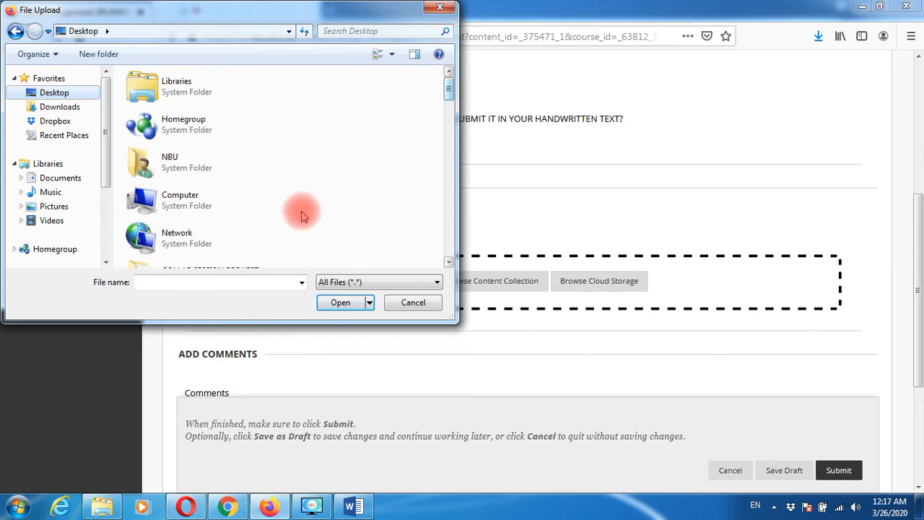
{"action": "left_click", "coordinate": [197, 282]}
{"action": "type", "text": "D"}
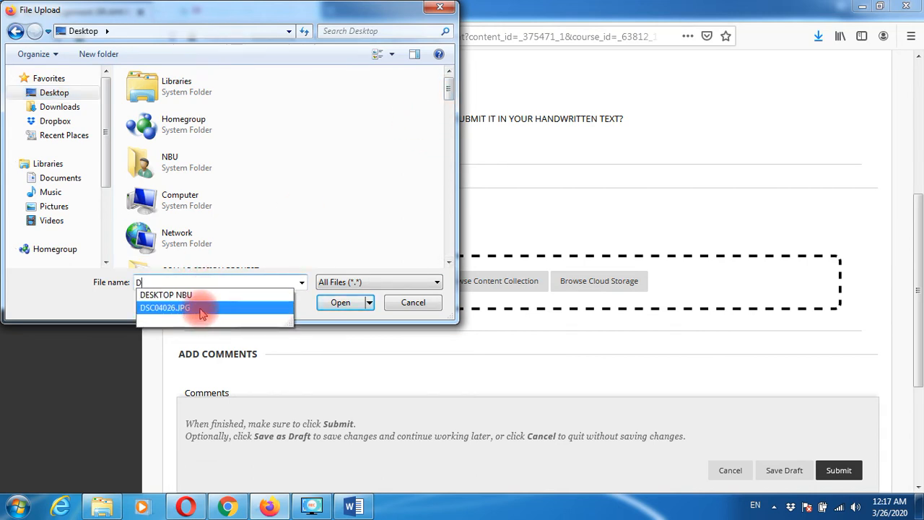
{"action": "left_click", "coordinate": [204, 309]}
{"action": "left_click", "coordinate": [330, 303]}
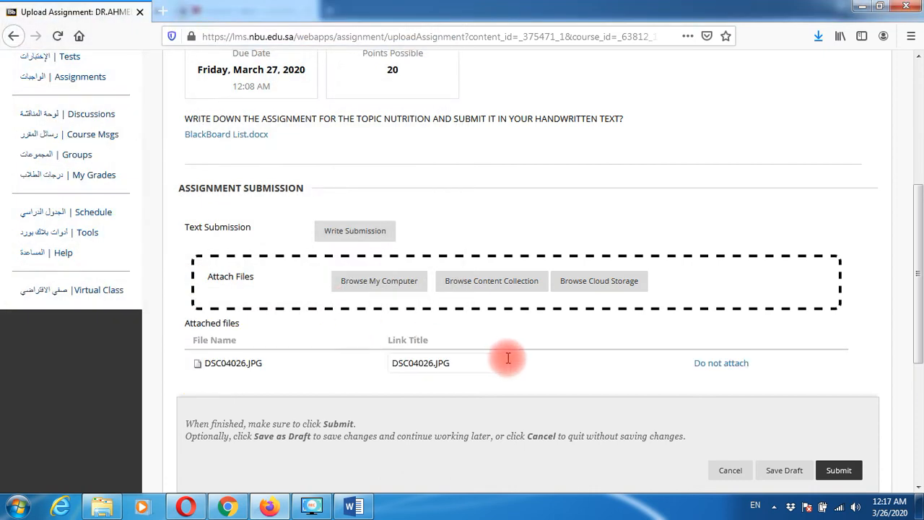
- Save the DSC04026.JPG submission as a draft and review its 12:17 AM attempt
{"action": "scroll", "coordinate": [505, 354], "scroll_direction": "down", "scroll_amount": 2}
{"action": "scroll", "coordinate": [532, 353], "scroll_direction": "down", "scroll_amount": 2}
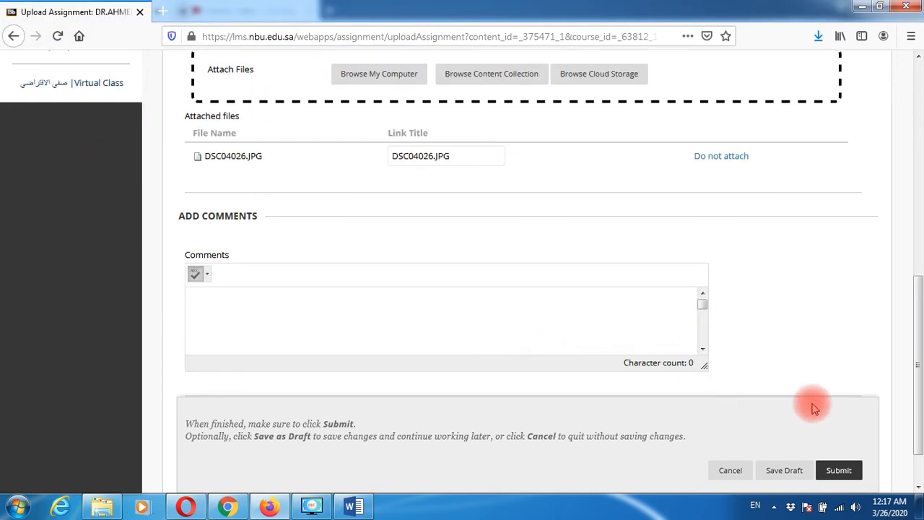
{"action": "scroll", "coordinate": [846, 405], "scroll_direction": "down", "scroll_amount": 2}
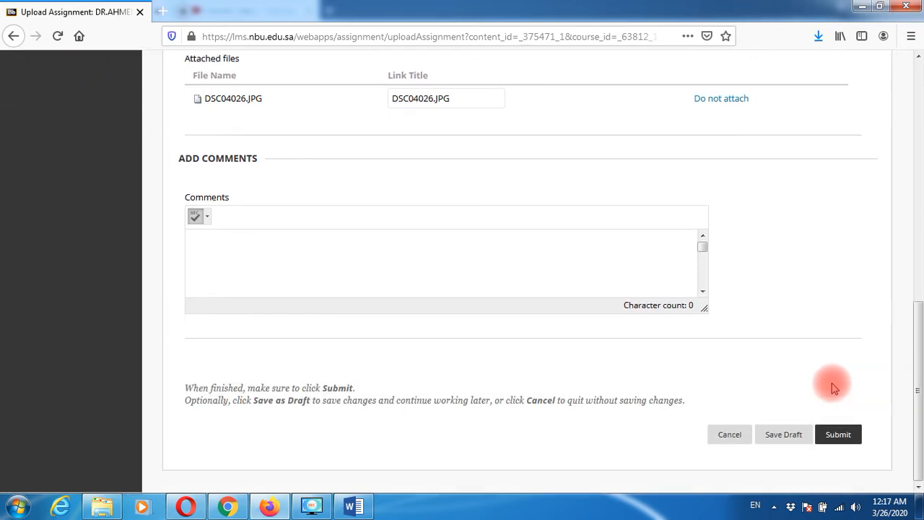
{"action": "left_click", "coordinate": [787, 437]}
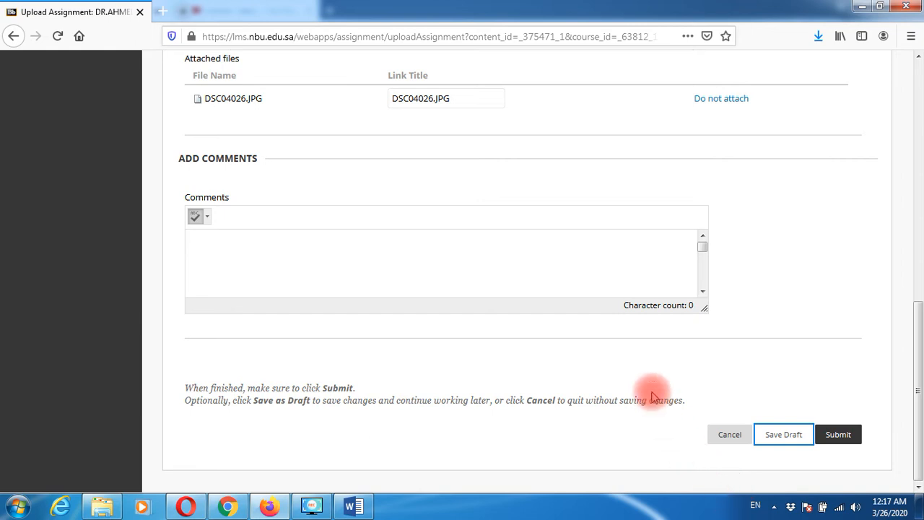
{"action": "scroll", "coordinate": [660, 369], "scroll_direction": "up", "scroll_amount": 2}
{"action": "scroll", "coordinate": [659, 370], "scroll_direction": "up", "scroll_amount": 1}
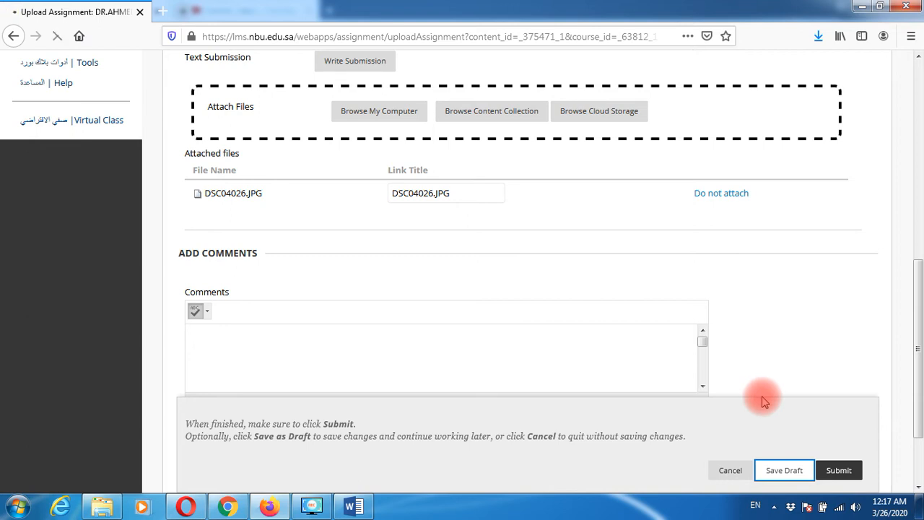
{"action": "scroll", "coordinate": [676, 382], "scroll_direction": "up", "scroll_amount": 5}
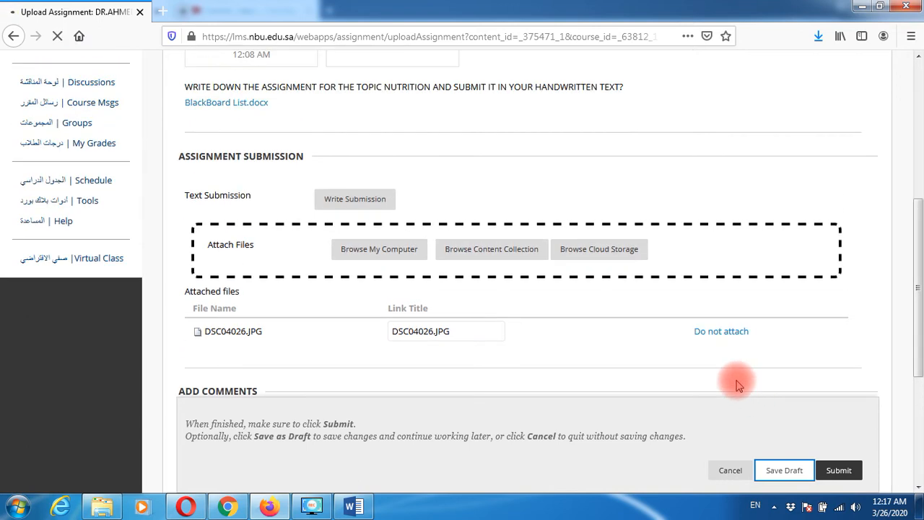
{"action": "scroll", "coordinate": [737, 385], "scroll_direction": "up", "scroll_amount": 3}
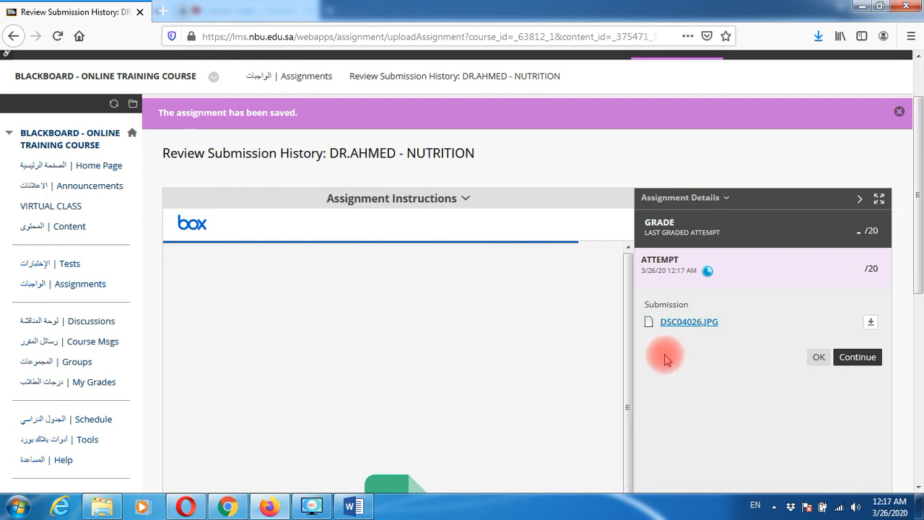
{"action": "scroll", "coordinate": [571, 365], "scroll_direction": "down", "scroll_amount": 2}
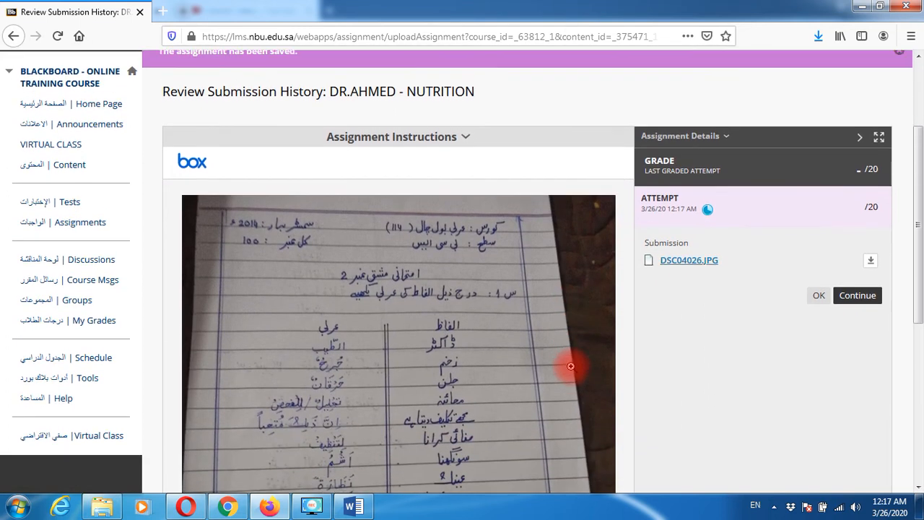
{"action": "scroll", "coordinate": [571, 365], "scroll_direction": "down", "scroll_amount": 2}
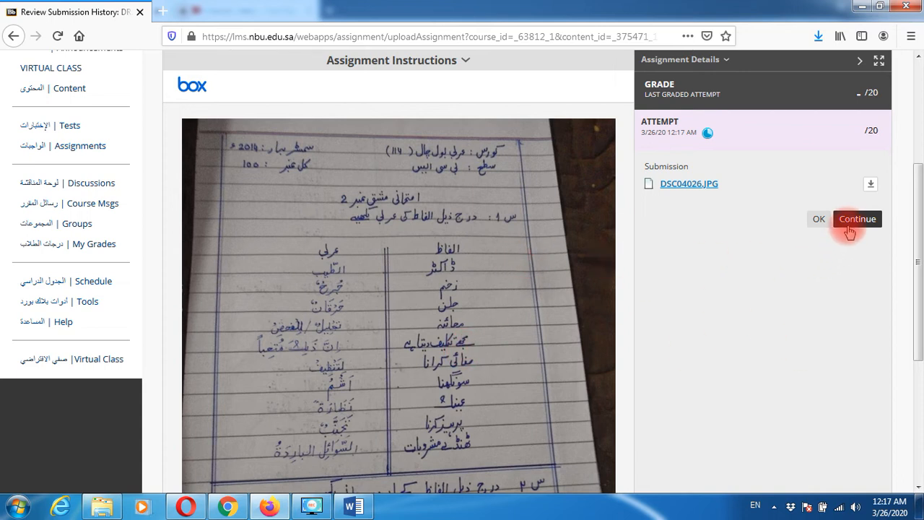
{"action": "left_click", "coordinate": [849, 230]}
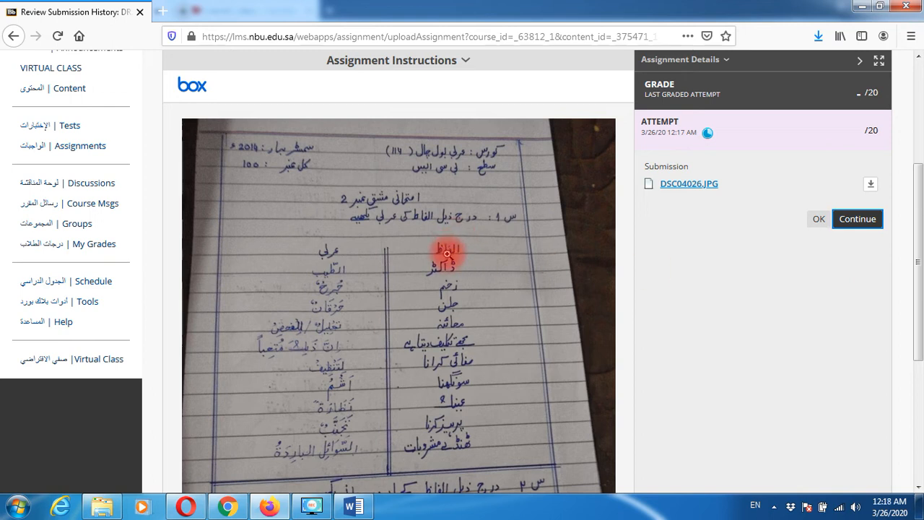
{"action": "left_click", "coordinate": [844, 229]}
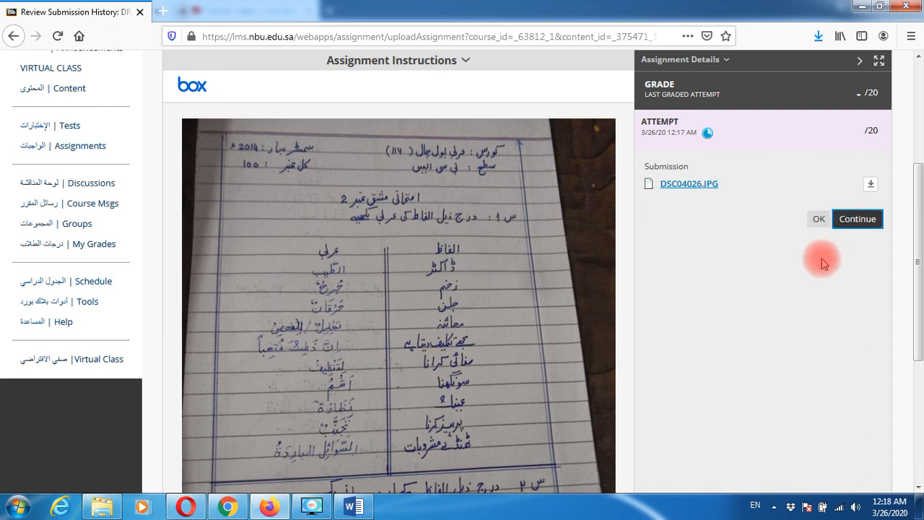
{"action": "left_click", "coordinate": [859, 220]}
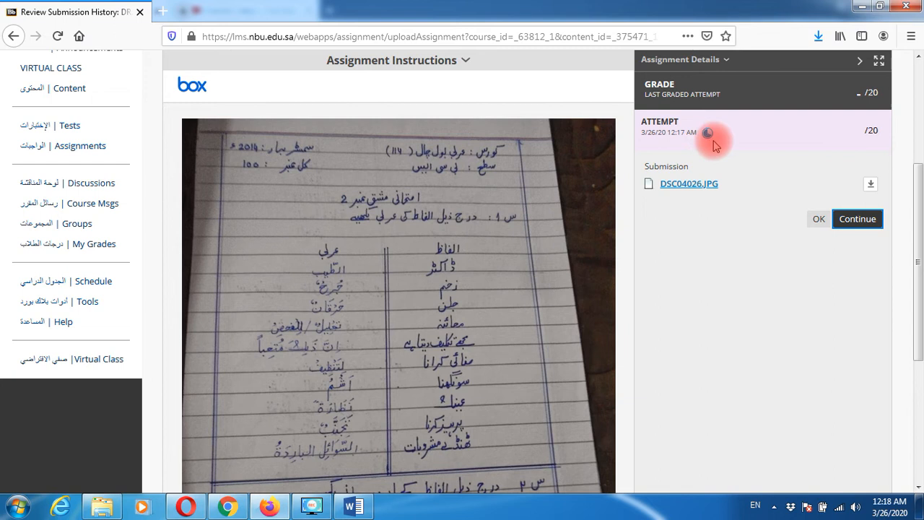
- Return to the upload page and scroll down to check the attached DSC04026.JPG
{"action": "left_click", "coordinate": [861, 224]}
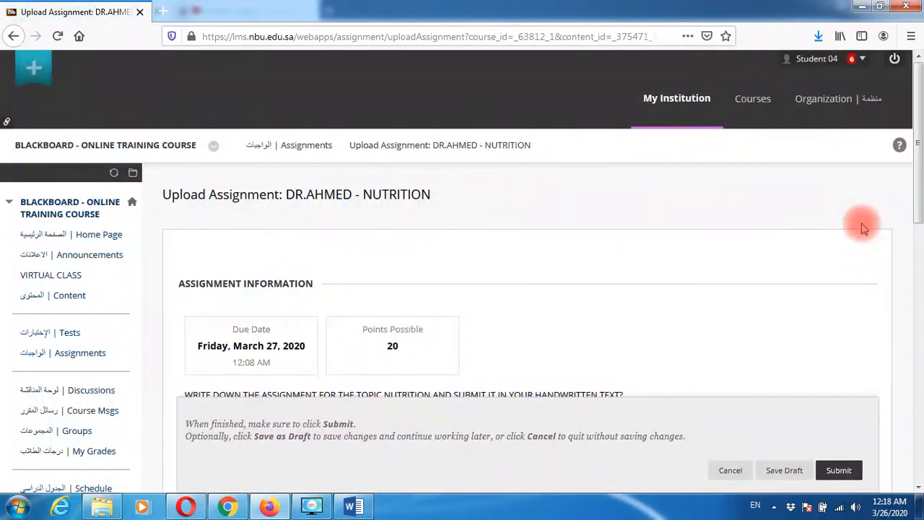
{"action": "scroll", "coordinate": [796, 278], "scroll_direction": "down", "scroll_amount": 3}
{"action": "scroll", "coordinate": [796, 277], "scroll_direction": "down", "scroll_amount": 2}
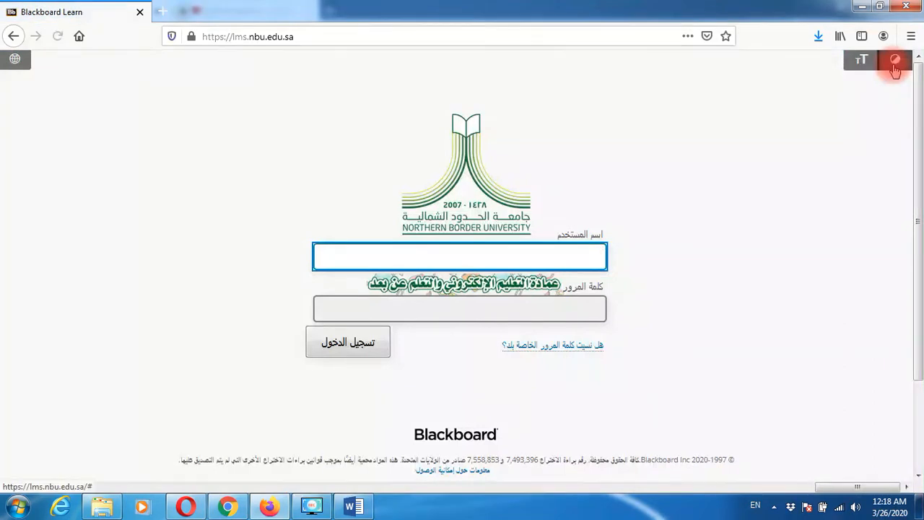
- Switch the login page to English and sign in with the Student 03 username and password
{"action": "left_click", "coordinate": [15, 59]}
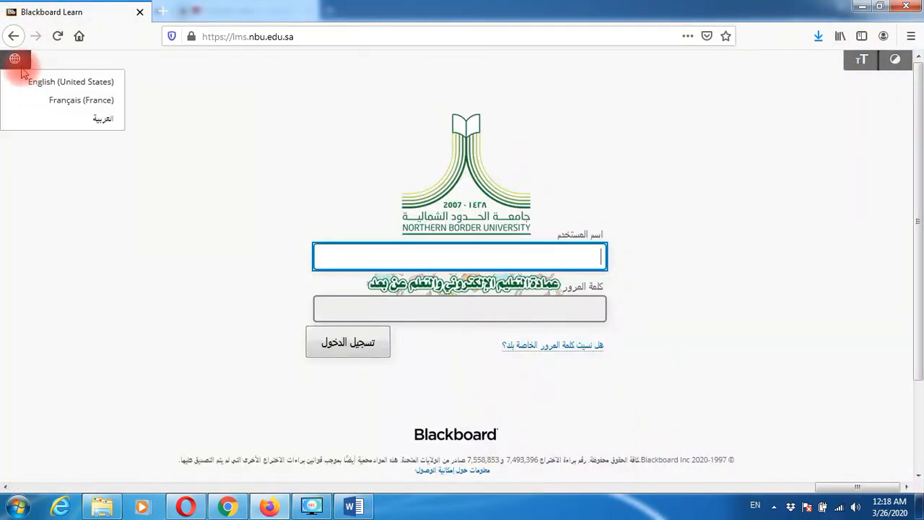
{"action": "left_click", "coordinate": [28, 82]}
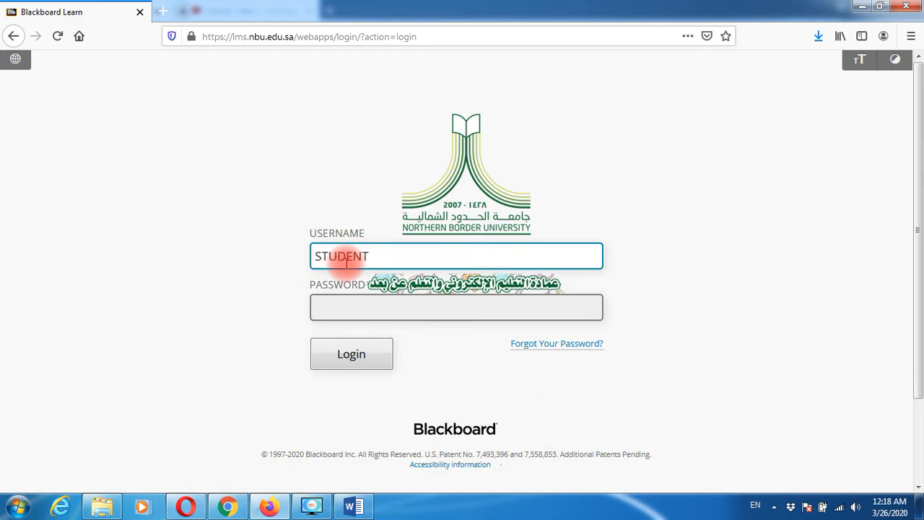
{"action": "left_click", "coordinate": [347, 262]}
{"action": "type", "text": "STUDENT3"}
{"action": "key", "text": "Tab"}
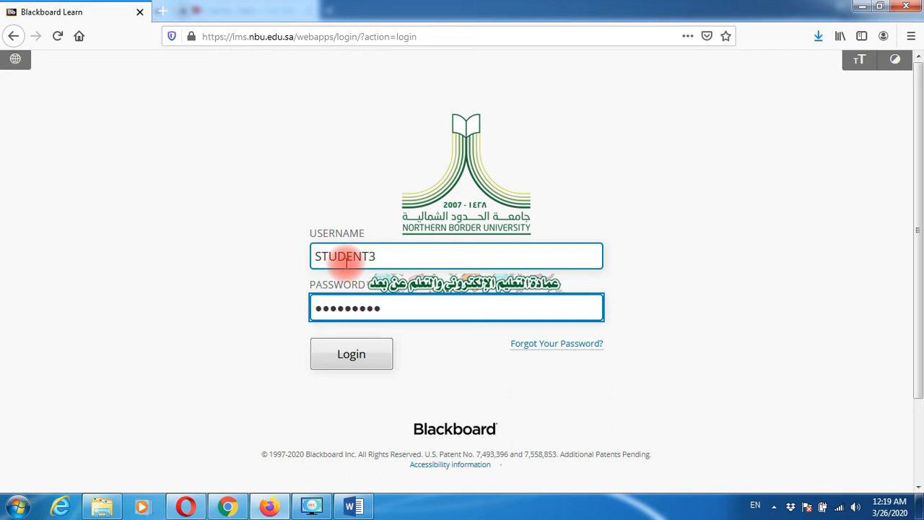
{"action": "key", "text": "Return"}
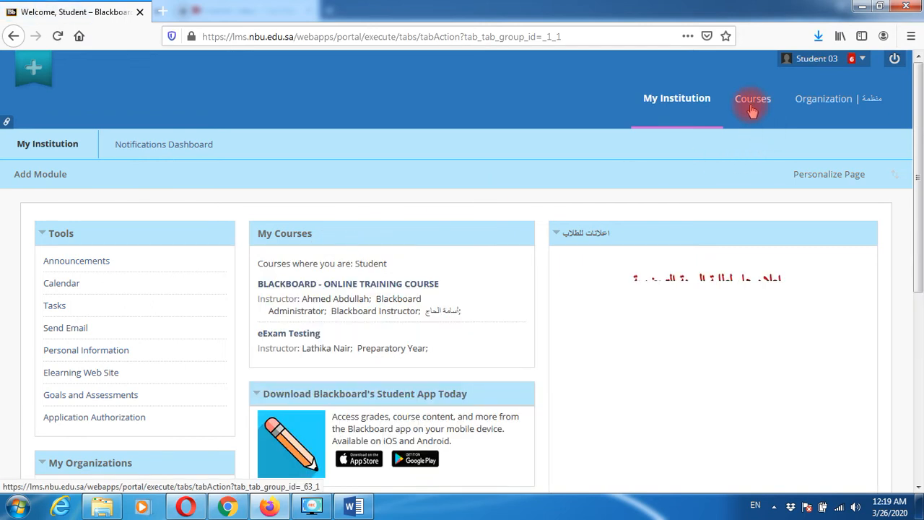
- From Courses, open ENG01's Assignments and the DR.AHMED - NUTRITION upload page
{"action": "left_click", "coordinate": [752, 107]}
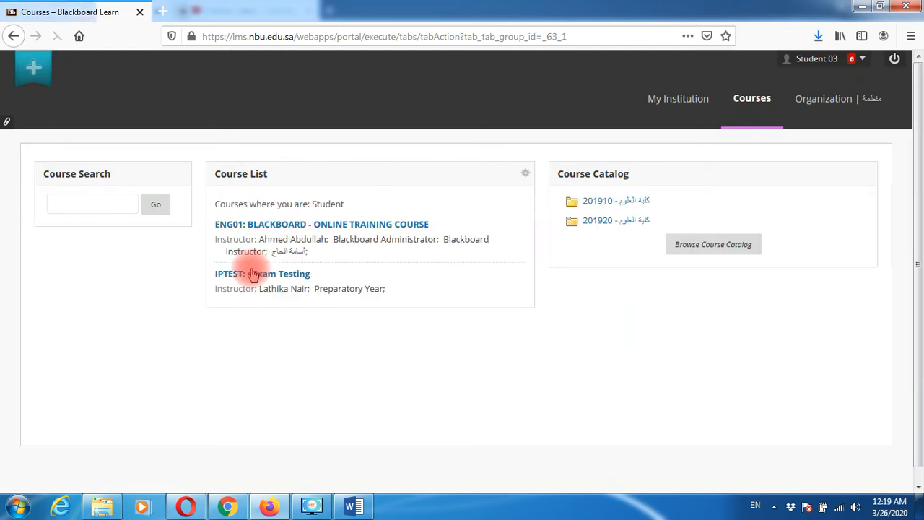
{"action": "left_click", "coordinate": [302, 230]}
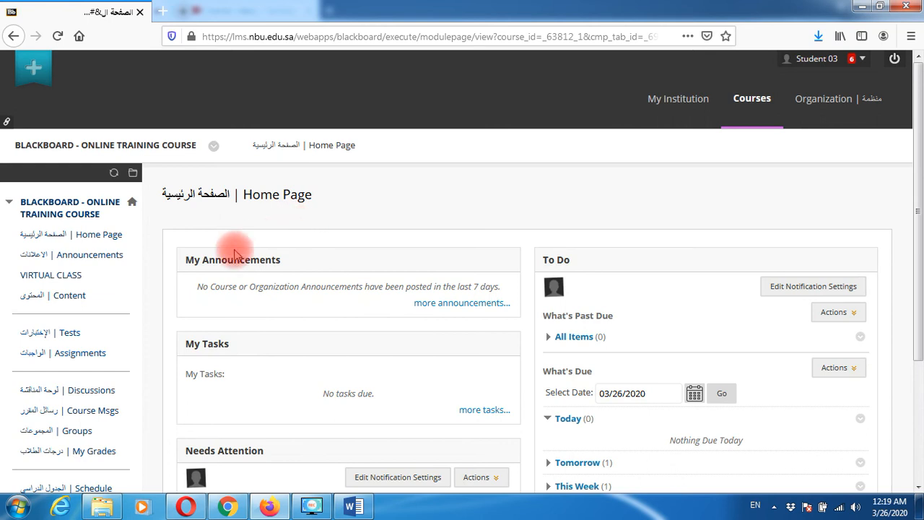
{"action": "left_click", "coordinate": [92, 357]}
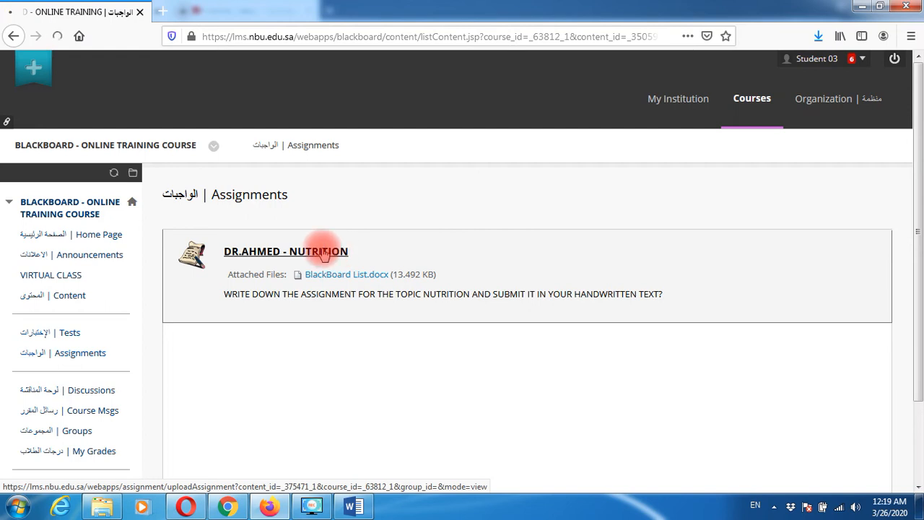
{"action": "left_click", "coordinate": [322, 252]}
{"action": "scroll", "coordinate": [389, 317], "scroll_direction": "down", "scroll_amount": 2}
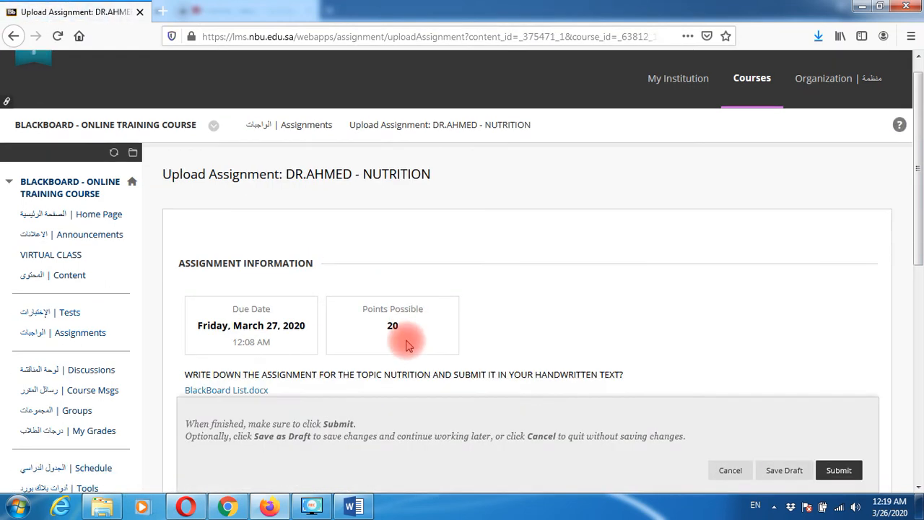
{"action": "scroll", "coordinate": [406, 345], "scroll_direction": "down", "scroll_amount": 1}
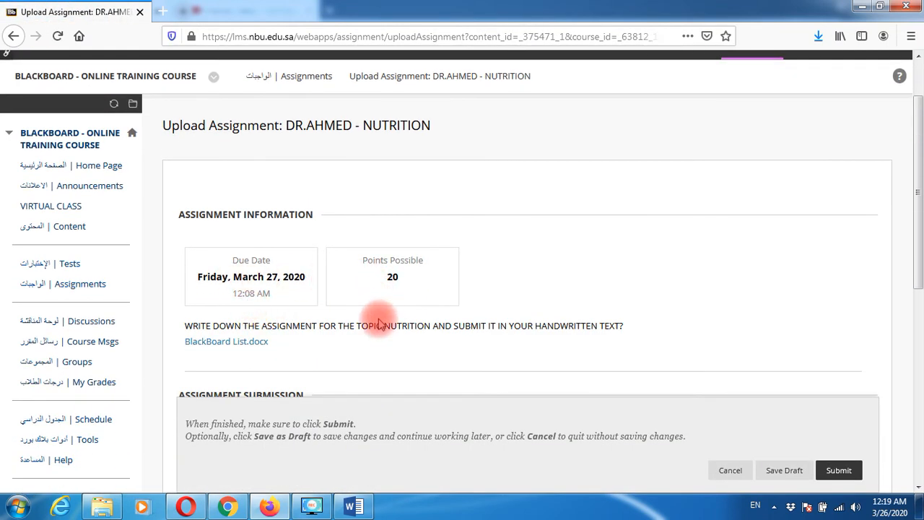
{"action": "scroll", "coordinate": [378, 324], "scroll_direction": "down", "scroll_amount": 5}
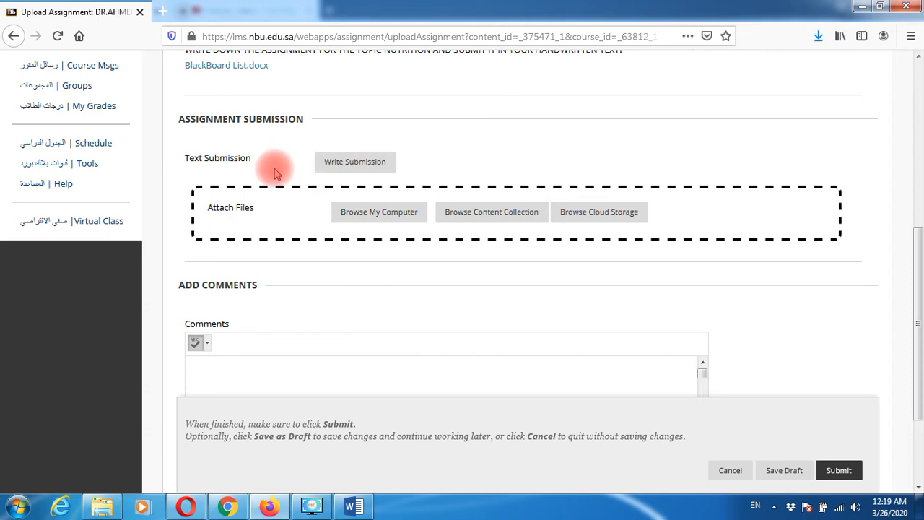
- Attach DSC04026.JPG through Browse My Computer as Student 03's Nutrition attempt
{"action": "left_click", "coordinate": [373, 216]}
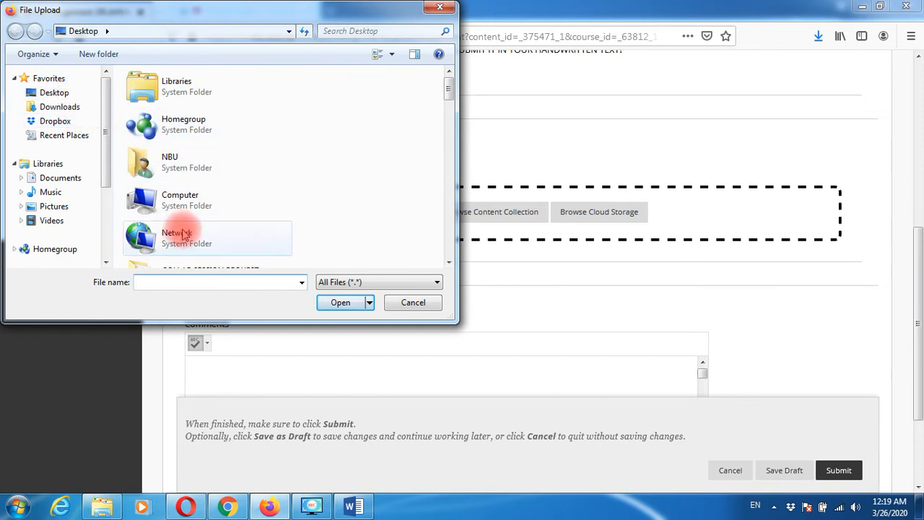
{"action": "left_click", "coordinate": [197, 283]}
{"action": "type", "text": "D"}
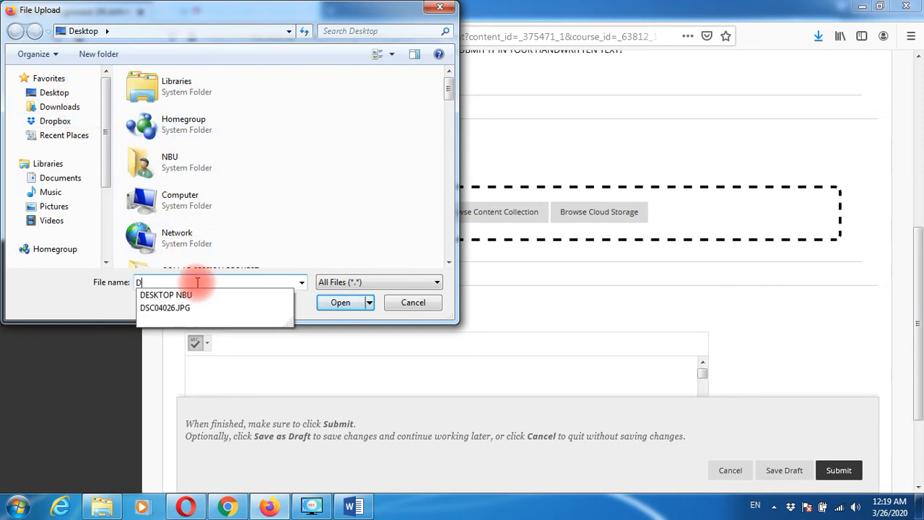
{"action": "left_click", "coordinate": [189, 308]}
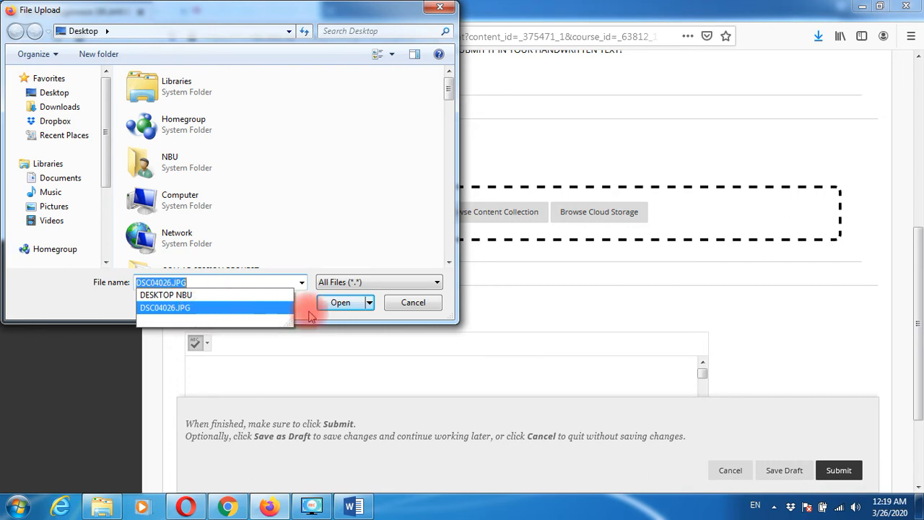
{"action": "left_click", "coordinate": [340, 302]}
{"action": "scroll", "coordinate": [697, 334], "scroll_direction": "down", "scroll_amount": 3}
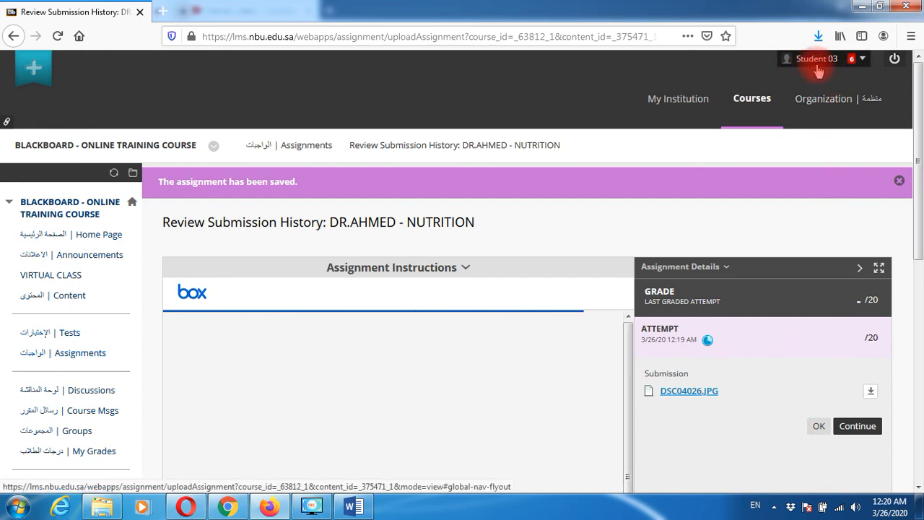
- Look over Student 03's submitted attempt, then log out of the student account
{"action": "scroll", "coordinate": [691, 406], "scroll_direction": "down", "scroll_amount": 2}
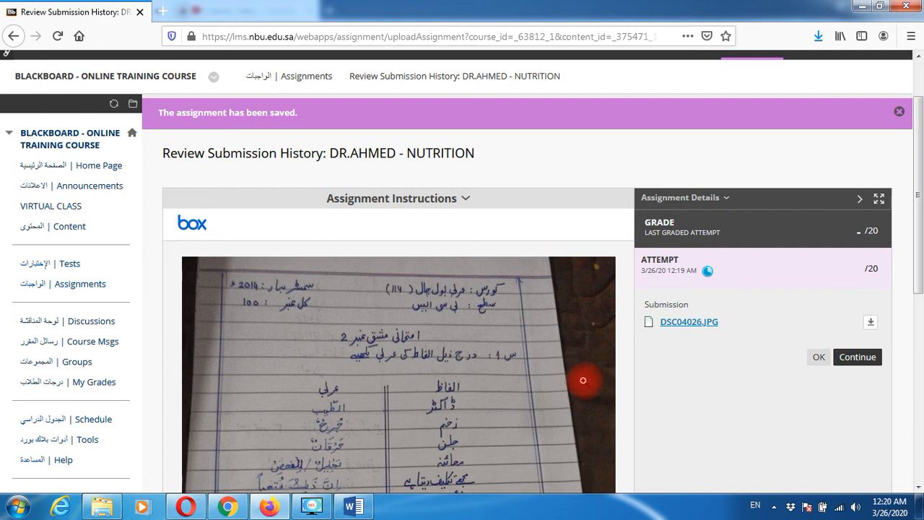
{"action": "scroll", "coordinate": [657, 378], "scroll_direction": "up", "scroll_amount": 2}
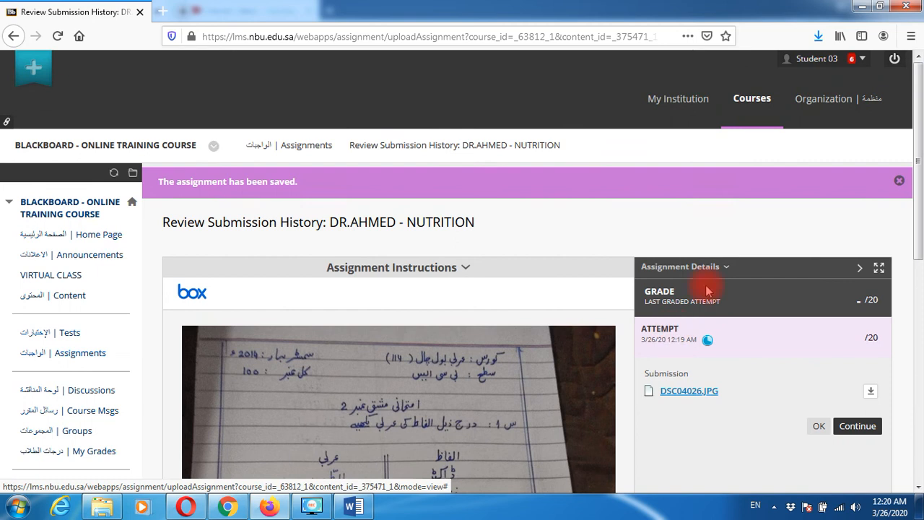
{"action": "left_click", "coordinate": [894, 64]}
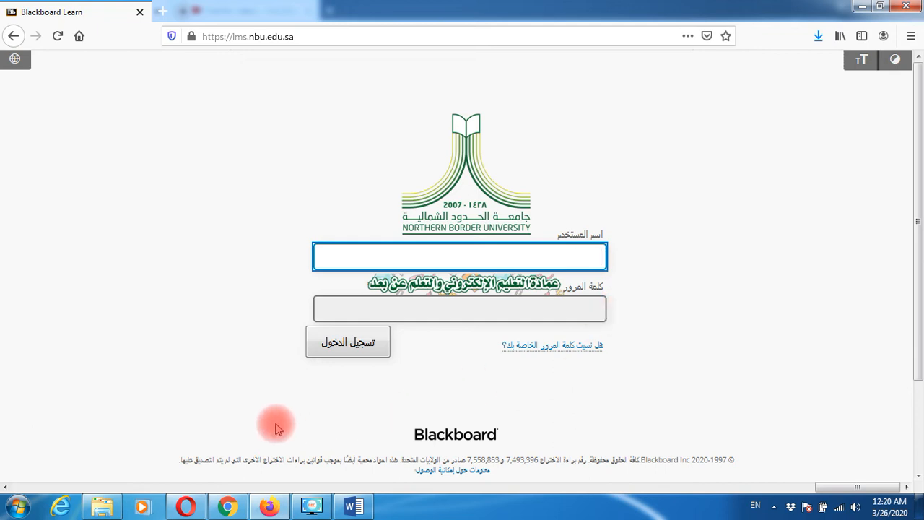
- In the instructor's browser, open the ENG01 online training course's Assignments
{"action": "left_click", "coordinate": [229, 508]}
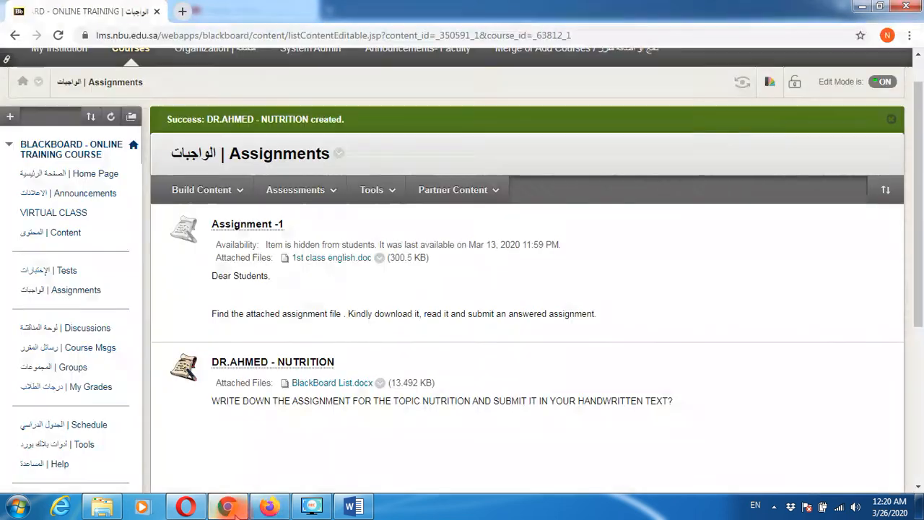
{"action": "scroll", "coordinate": [841, 200], "scroll_direction": "up", "scroll_amount": 2}
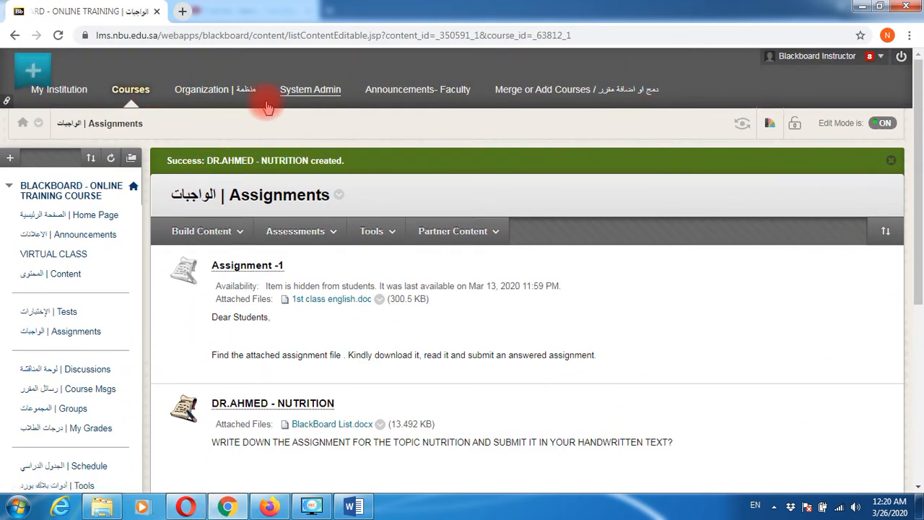
{"action": "left_click", "coordinate": [130, 94]}
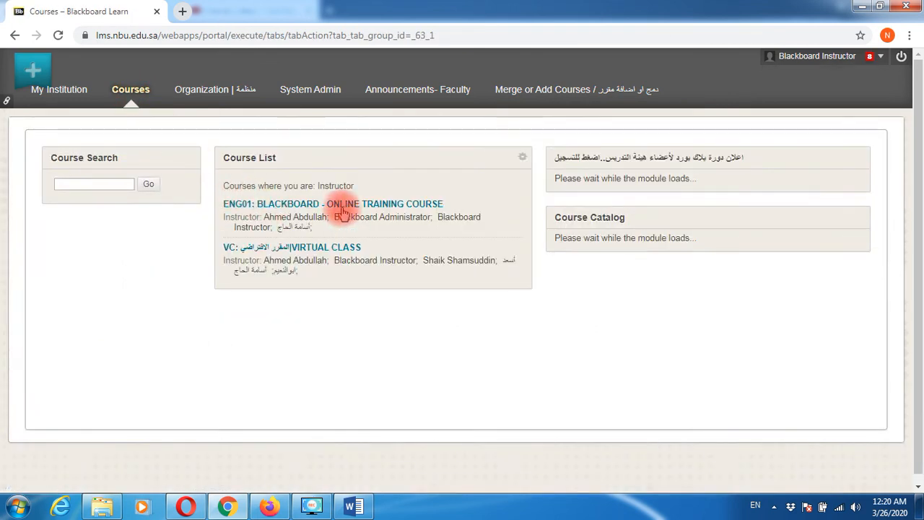
{"action": "left_click", "coordinate": [343, 208]}
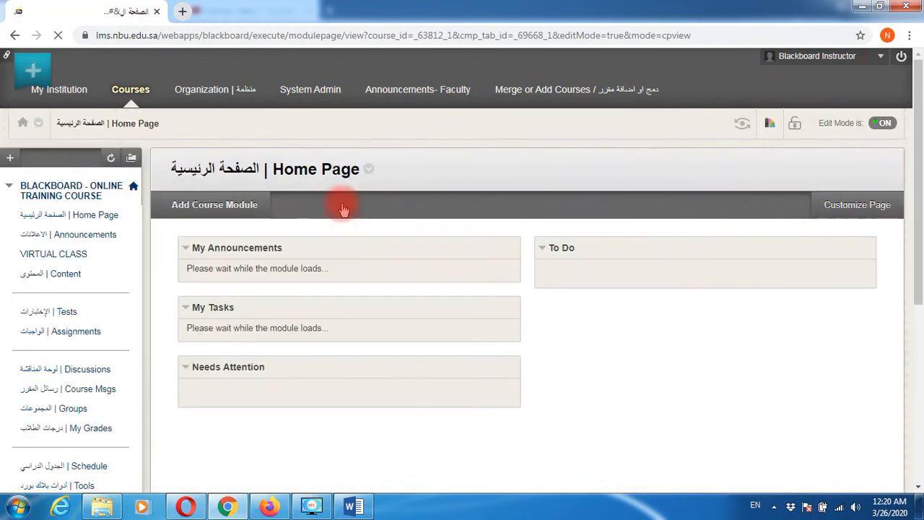
{"action": "scroll", "coordinate": [73, 318], "scroll_direction": "down", "scroll_amount": 1}
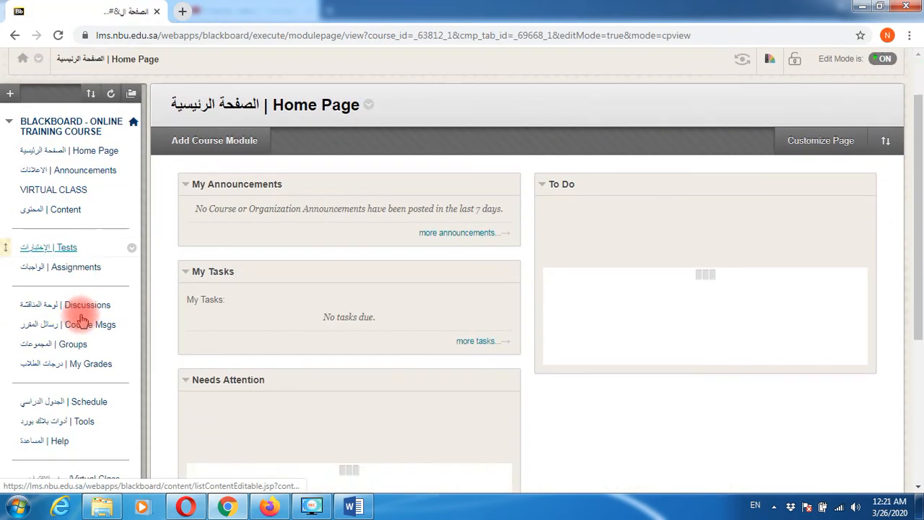
{"action": "left_click", "coordinate": [85, 264]}
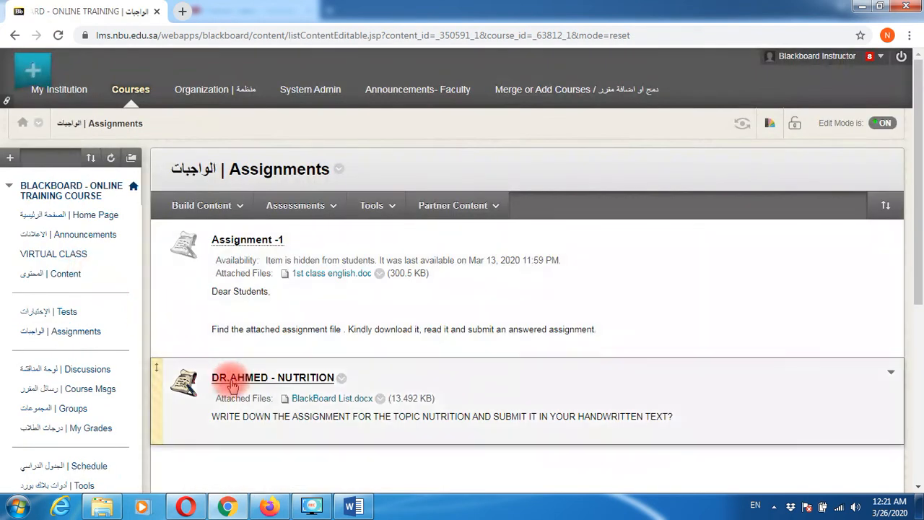
- Expand Control Panel > Grade Center and open its Assignments view
{"action": "scroll", "coordinate": [295, 386], "scroll_direction": "down", "scroll_amount": 3}
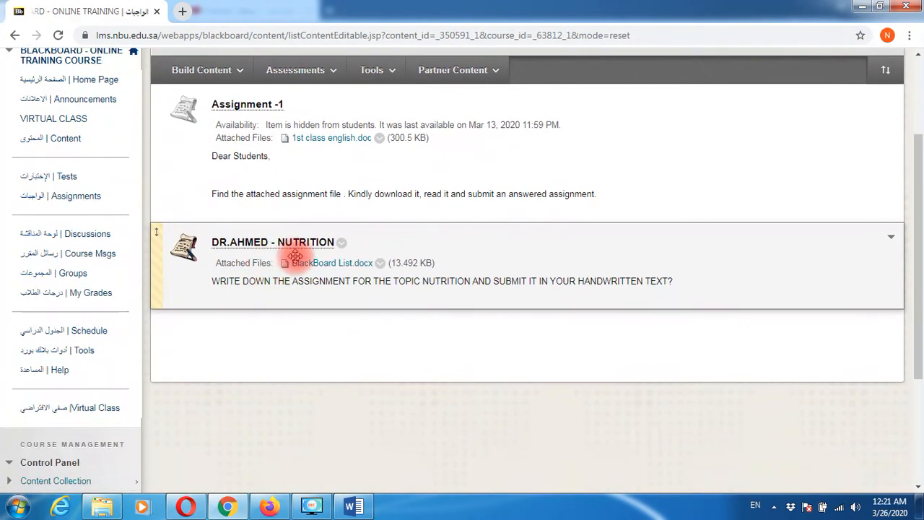
{"action": "scroll", "coordinate": [180, 393], "scroll_direction": "down", "scroll_amount": 2}
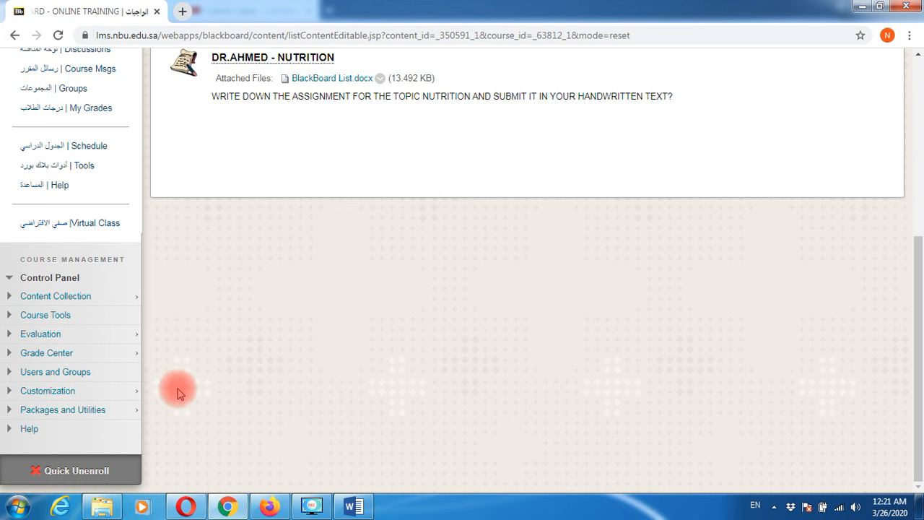
{"action": "left_click", "coordinate": [10, 354]}
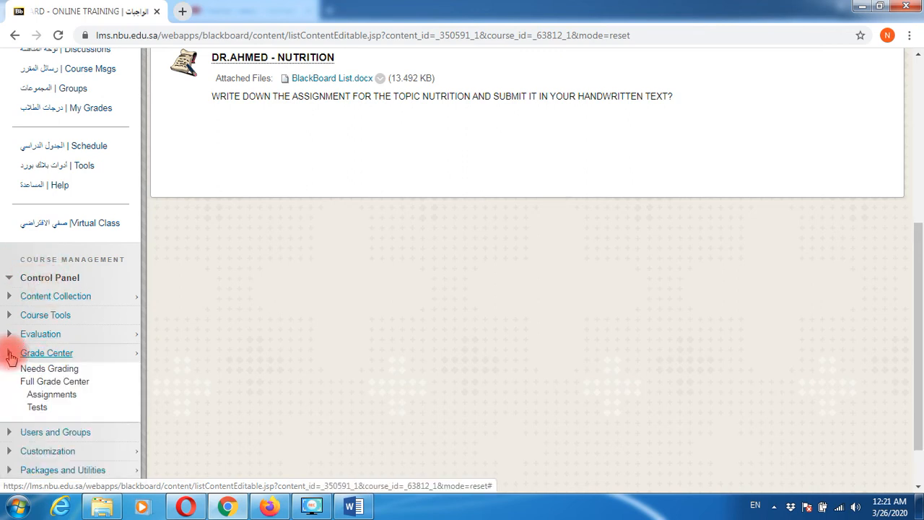
{"action": "left_click", "coordinate": [69, 400]}
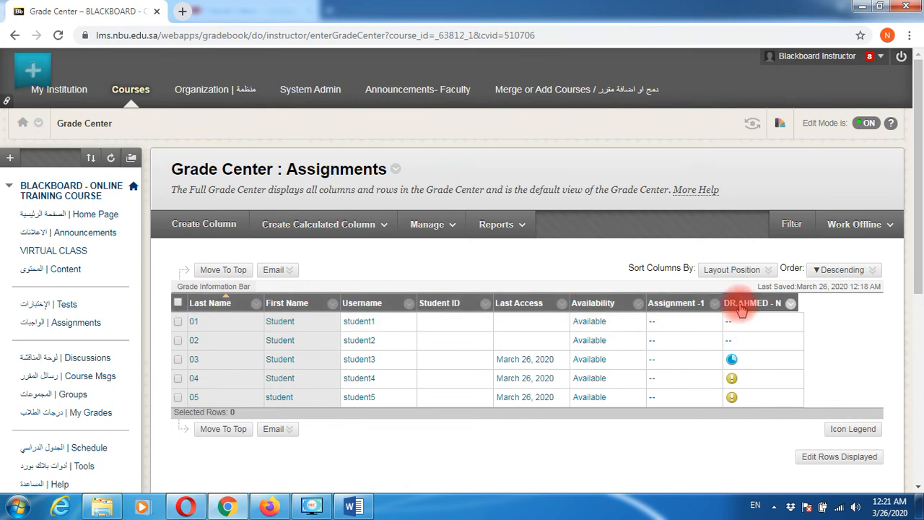
- Reload Grade Center Assignments and reverse-sort by DR.AHMED - NUTRITION so submitted students come first
{"action": "mouse_move", "coordinate": [743, 308]}
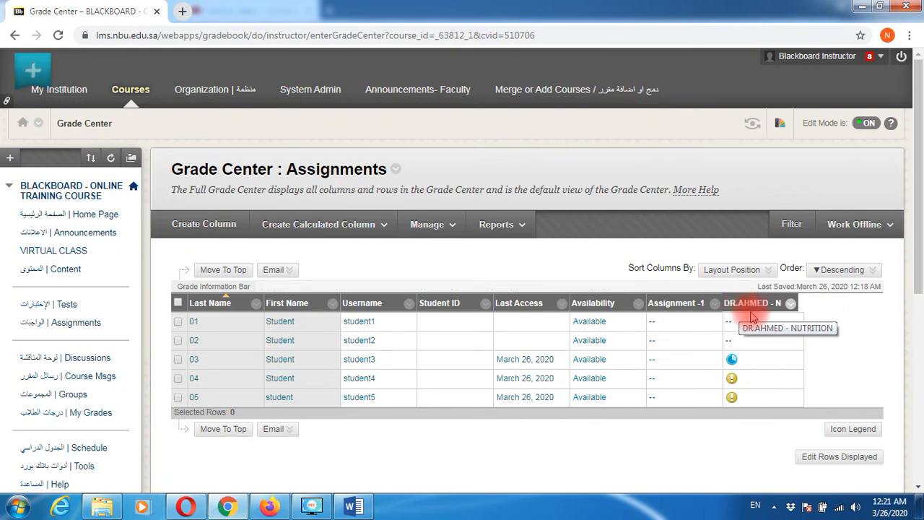
{"action": "scroll", "coordinate": [173, 458], "scroll_direction": "down", "scroll_amount": 4}
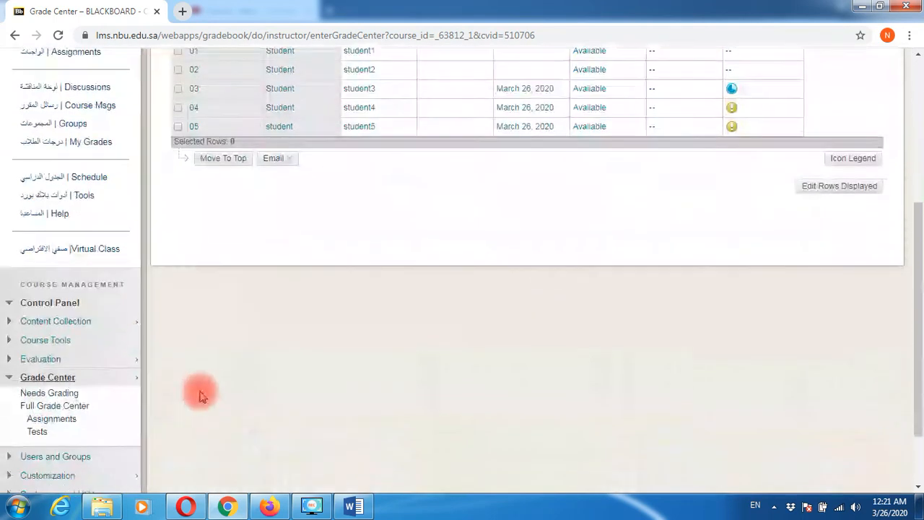
{"action": "left_click", "coordinate": [56, 380]}
{"action": "left_click", "coordinate": [57, 380]}
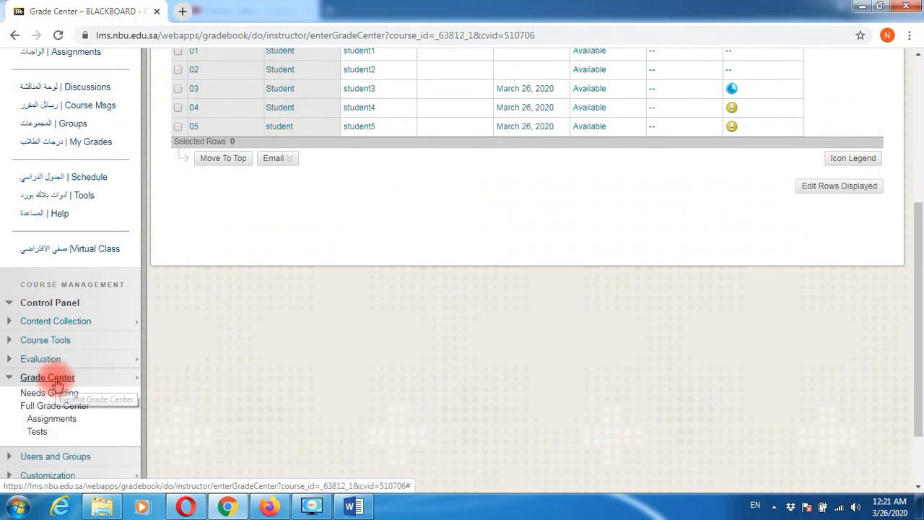
{"action": "left_click", "coordinate": [51, 420]}
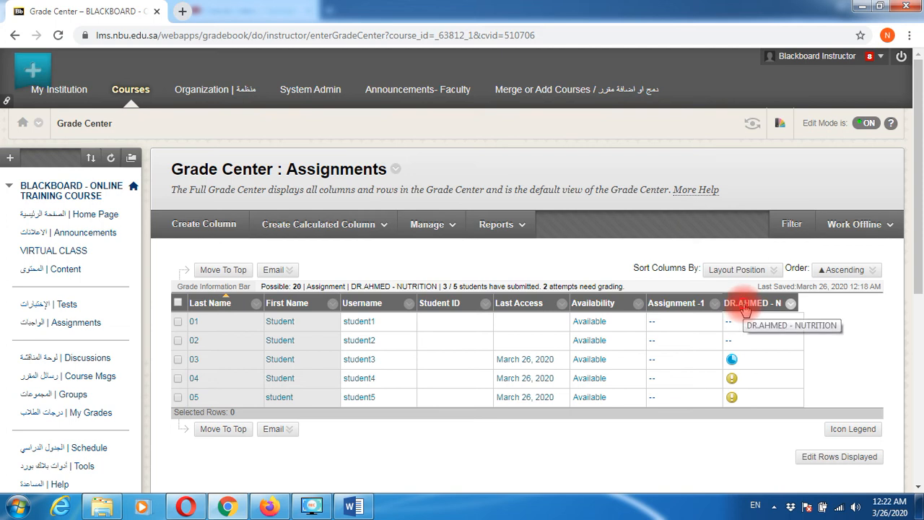
{"action": "left_click", "coordinate": [745, 308]}
{"action": "left_click", "coordinate": [745, 308]}
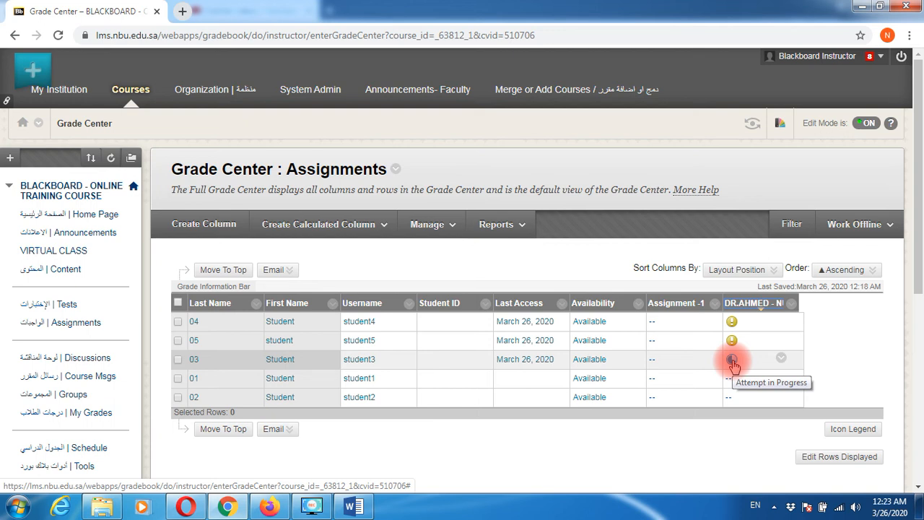
- Open Student 03's Nutrition attempt and highlight its not-submitted notice
{"action": "left_click", "coordinate": [781, 361]}
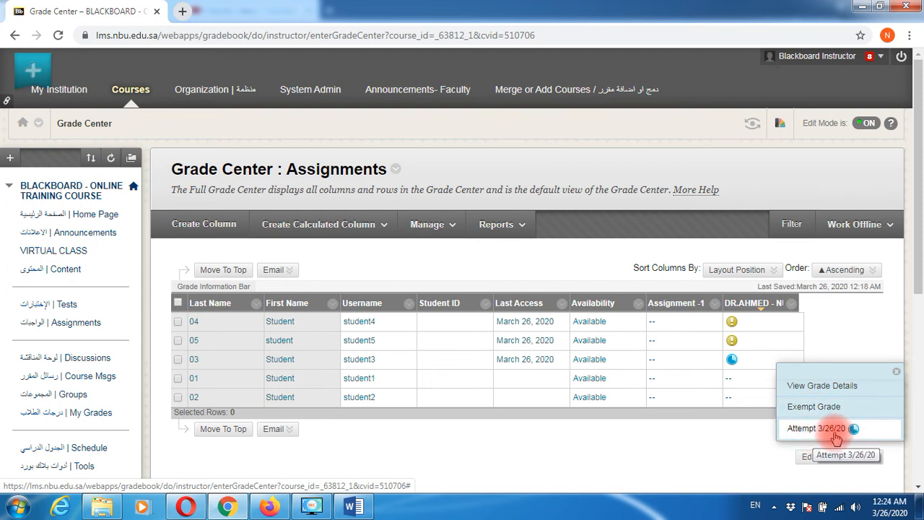
{"action": "left_click", "coordinate": [834, 434]}
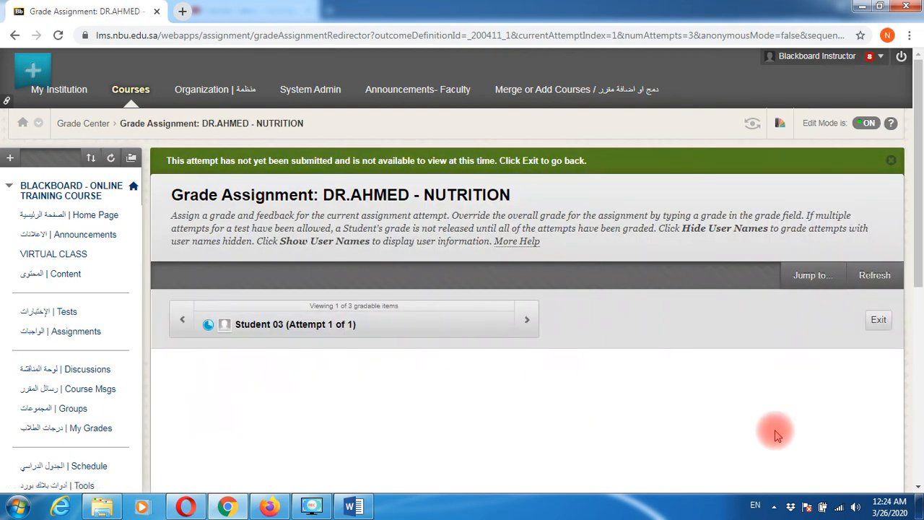
{"action": "scroll", "coordinate": [752, 421], "scroll_direction": "down", "scroll_amount": 3}
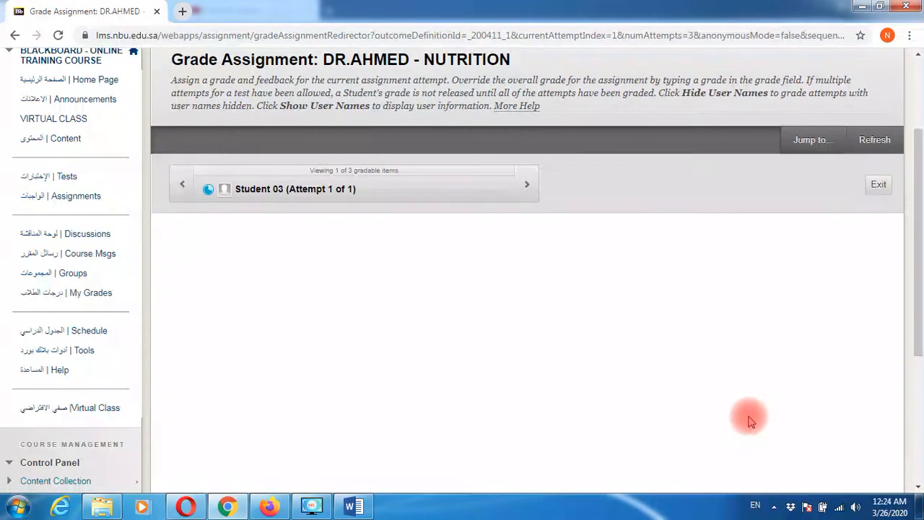
{"action": "scroll", "coordinate": [751, 421], "scroll_direction": "down", "scroll_amount": 2}
{"action": "scroll", "coordinate": [747, 419], "scroll_direction": "up", "scroll_amount": 4}
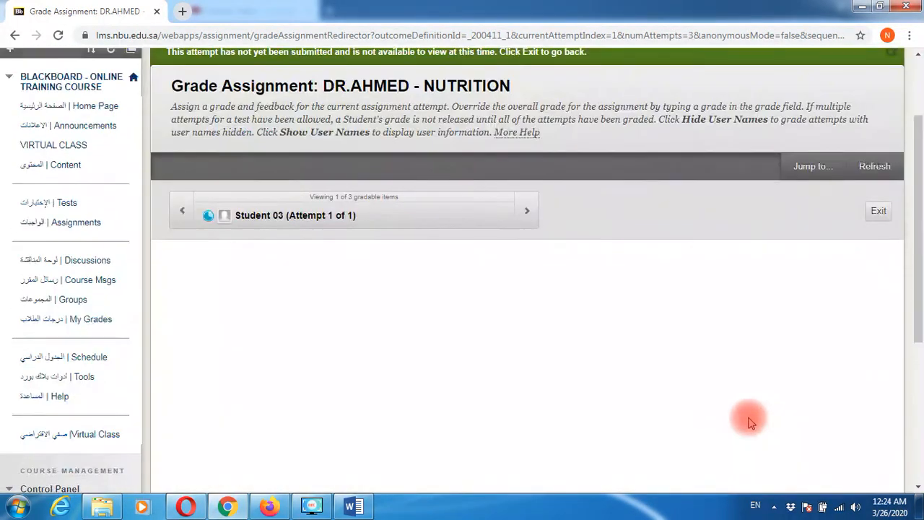
{"action": "scroll", "coordinate": [517, 276], "scroll_direction": "up", "scroll_amount": 2}
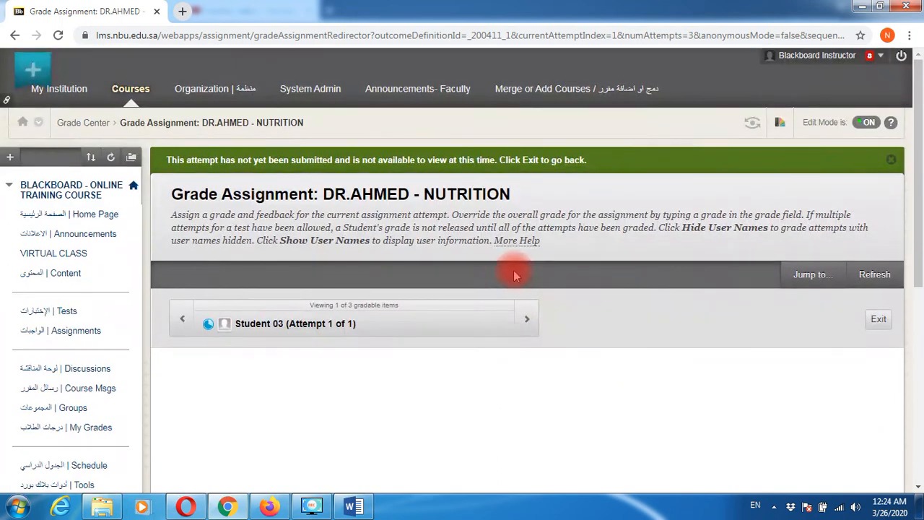
{"action": "scroll", "coordinate": [515, 275], "scroll_direction": "down", "scroll_amount": 1}
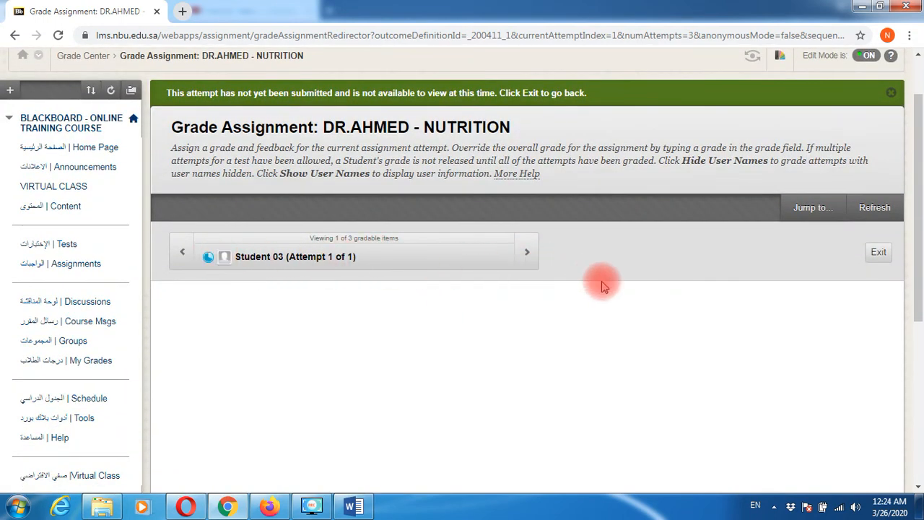
{"action": "scroll", "coordinate": [527, 334], "scroll_direction": "up", "scroll_amount": 1}
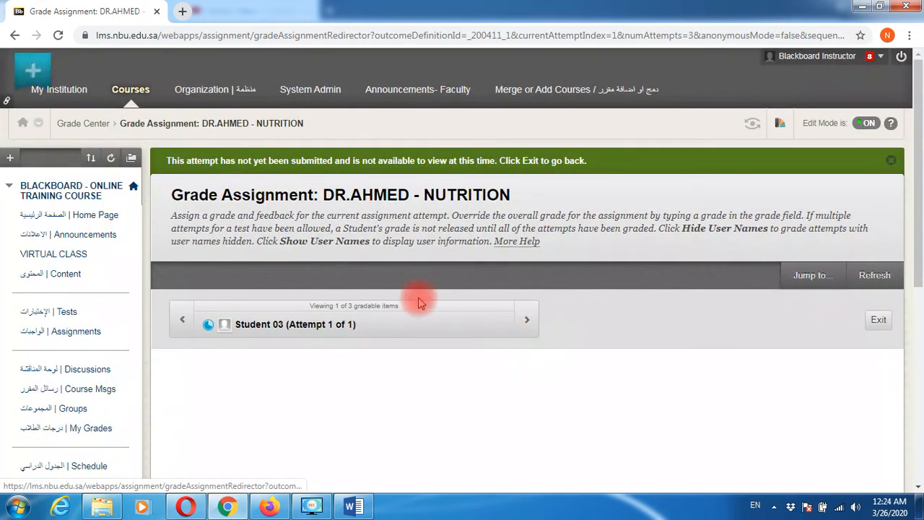
{"action": "left_click_drag", "start_coordinate": [167, 161], "coordinate": [596, 163]}
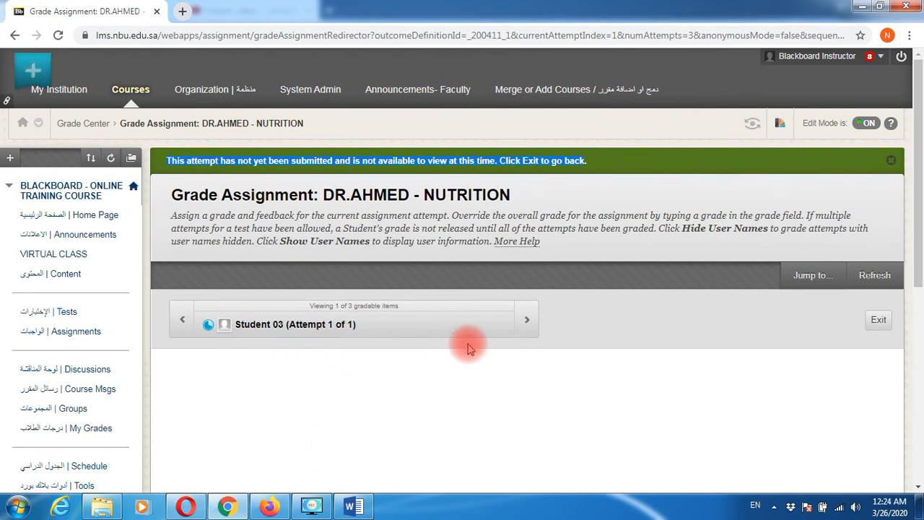
- Return to the Grade Center Assignments list and open Student 04's Nutrition cell menu
{"action": "scroll", "coordinate": [325, 403], "scroll_direction": "down", "scroll_amount": 4}
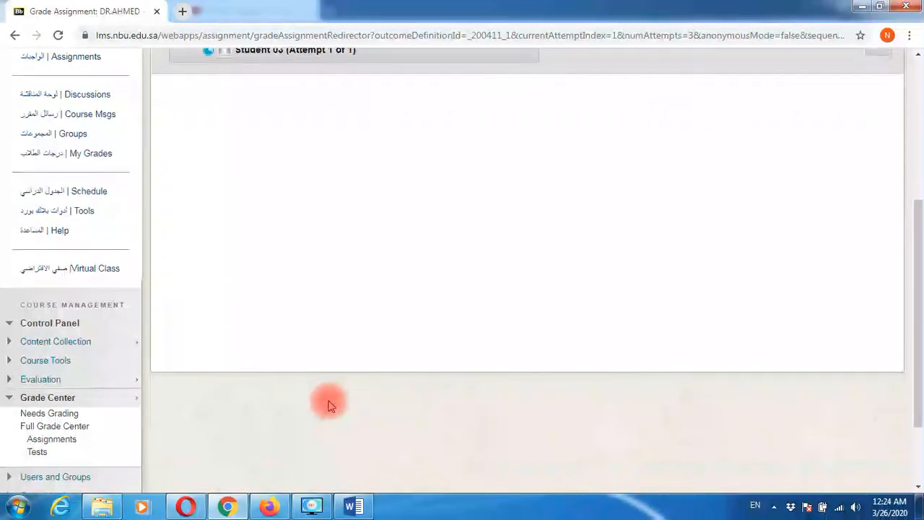
{"action": "scroll", "coordinate": [328, 405], "scroll_direction": "down", "scroll_amount": 1}
{"action": "left_click", "coordinate": [62, 377]}
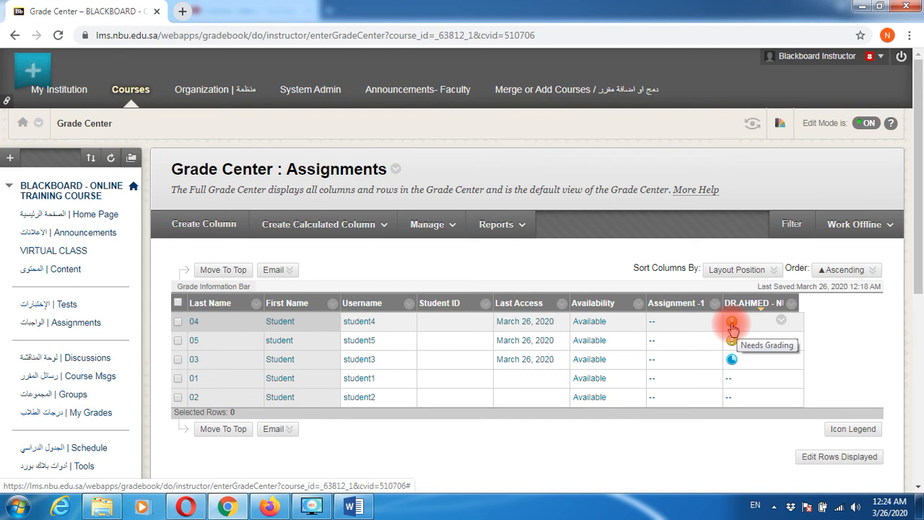
{"action": "left_click", "coordinate": [781, 326]}
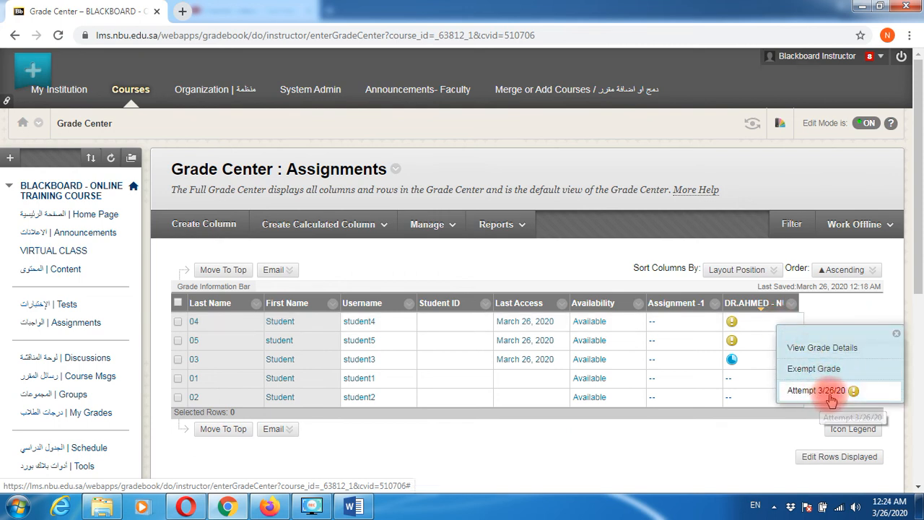
- Open Student 04's 3/26/20 attempt and scroll through the handwritten DSC04026.JPG image
{"action": "left_click", "coordinate": [833, 399]}
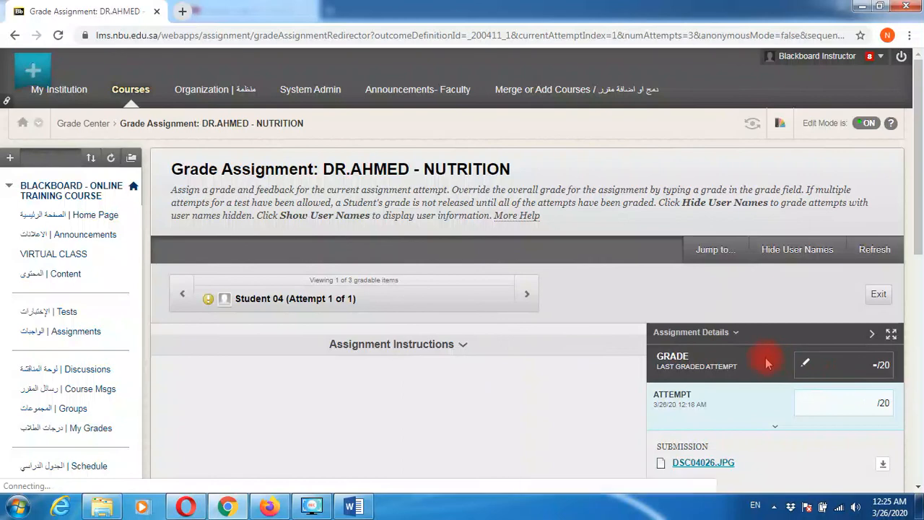
{"action": "scroll", "coordinate": [771, 363], "scroll_direction": "down", "scroll_amount": 2}
{"action": "scroll", "coordinate": [766, 363], "scroll_direction": "down", "scroll_amount": 1}
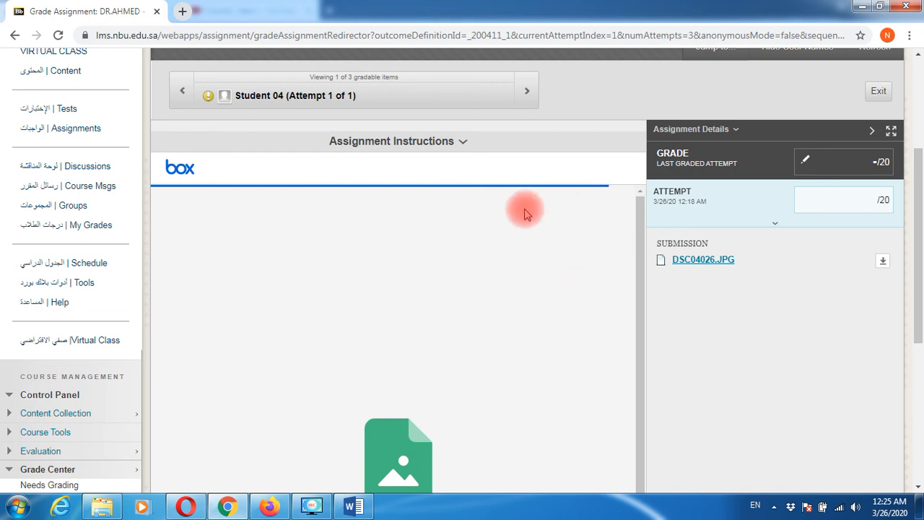
{"action": "scroll", "coordinate": [524, 214], "scroll_direction": "down", "scroll_amount": 2}
{"action": "scroll", "coordinate": [509, 243], "scroll_direction": "up", "scroll_amount": 1}
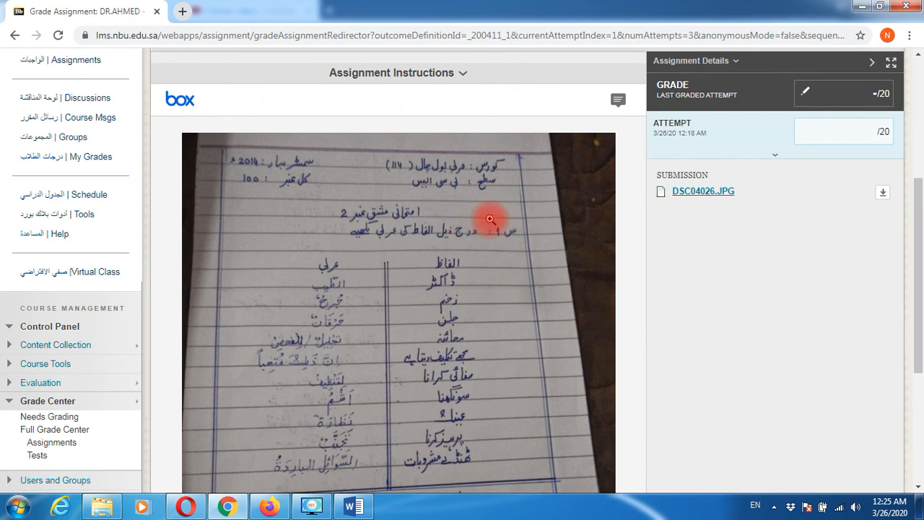
{"action": "scroll", "coordinate": [479, 301], "scroll_direction": "down", "scroll_amount": 1}
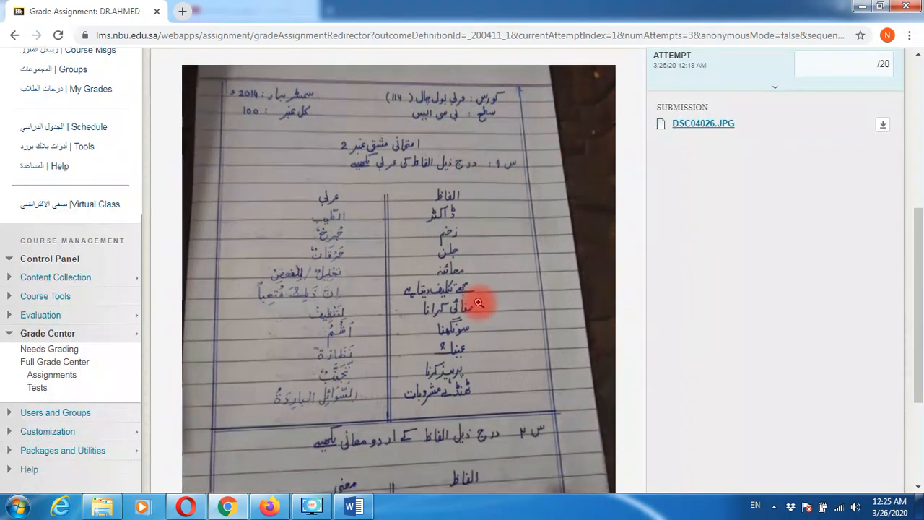
{"action": "scroll", "coordinate": [478, 301], "scroll_direction": "down", "scroll_amount": 3}
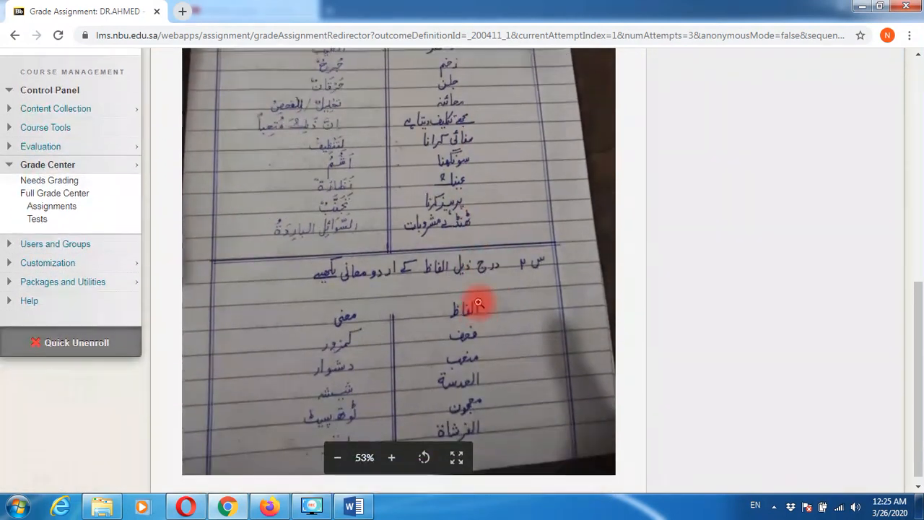
{"action": "scroll", "coordinate": [479, 301], "scroll_direction": "up", "scroll_amount": 1}
{"action": "scroll", "coordinate": [478, 303], "scroll_direction": "down", "scroll_amount": 1}
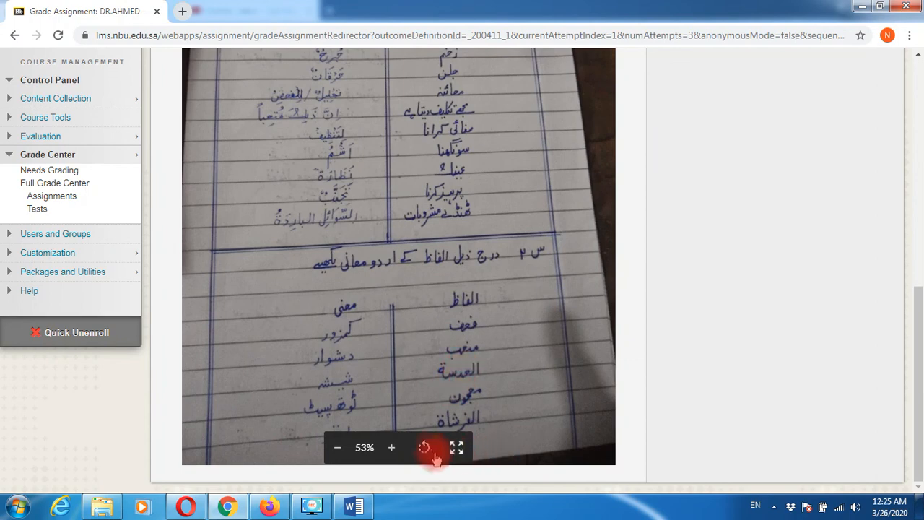
{"action": "scroll", "coordinate": [492, 360], "scroll_direction": "up", "scroll_amount": 5}
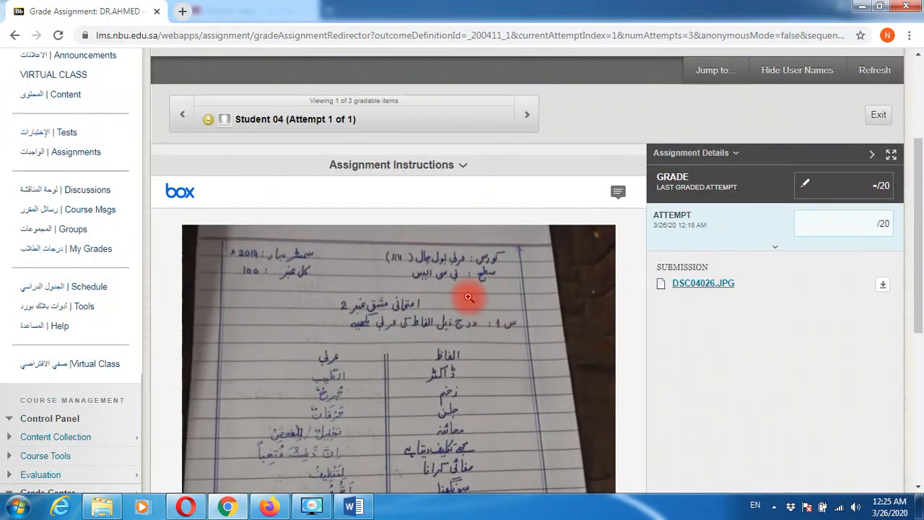
- Enter 15 as Student 04's attempt grade, leave feedback blank, and submit
{"action": "left_click", "coordinate": [800, 227]}
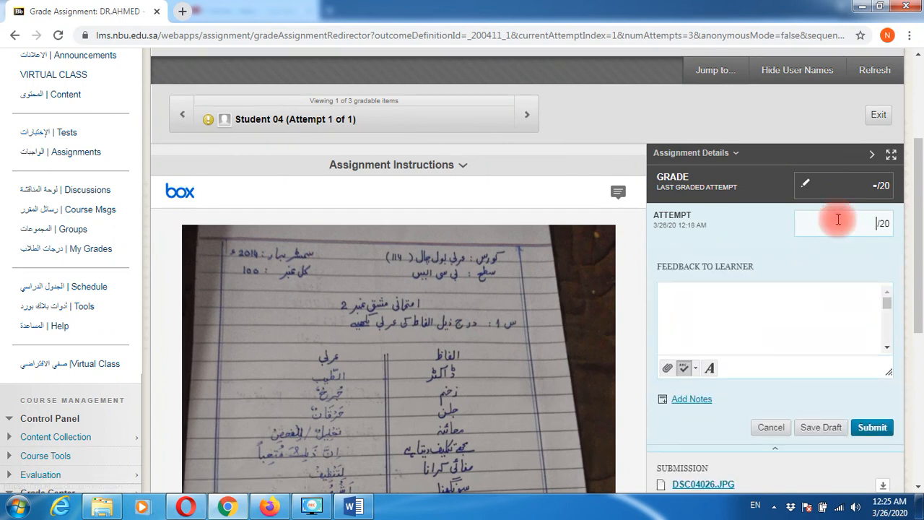
{"action": "type", "text": "15"}
{"action": "left_click", "coordinate": [729, 319]}
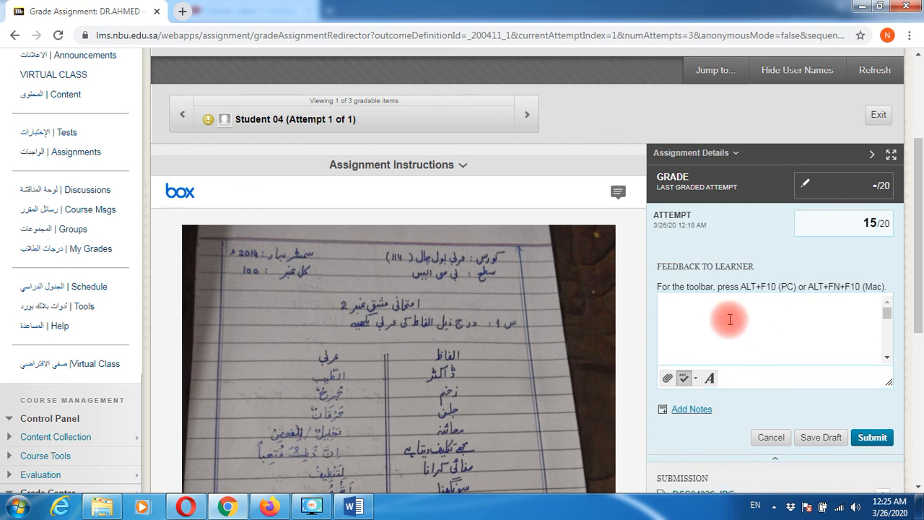
{"action": "left_click", "coordinate": [881, 442]}
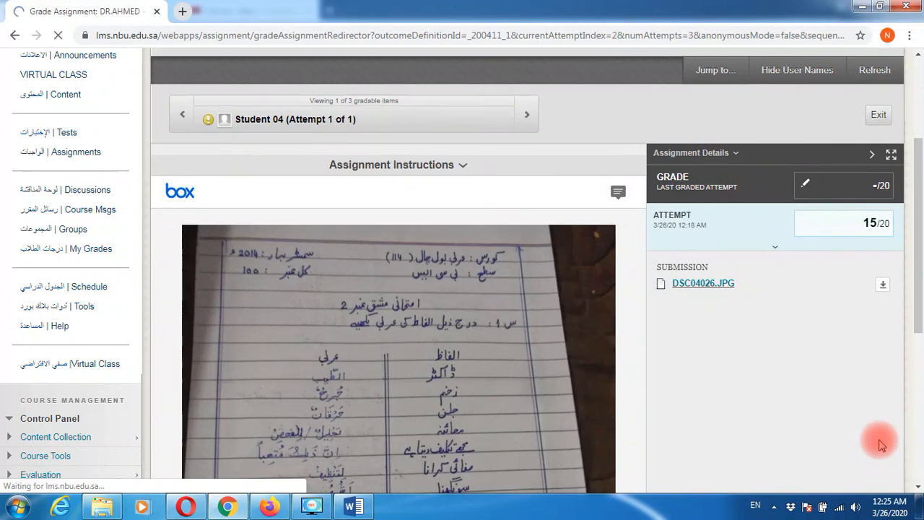
- Go back to Grade Center Assignments, where Student 04's Nutrition grade reads 15.00
{"action": "scroll", "coordinate": [735, 424], "scroll_direction": "down", "scroll_amount": 1}
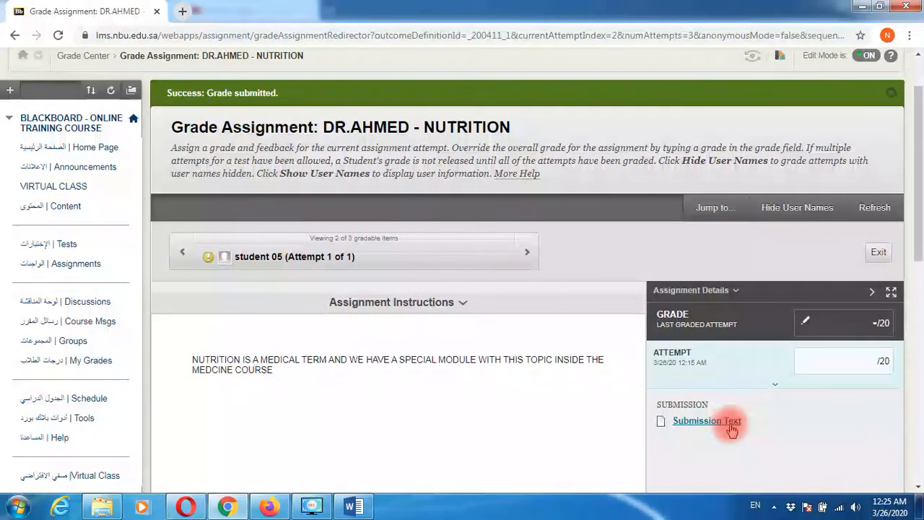
{"action": "scroll", "coordinate": [814, 392], "scroll_direction": "down", "scroll_amount": 6}
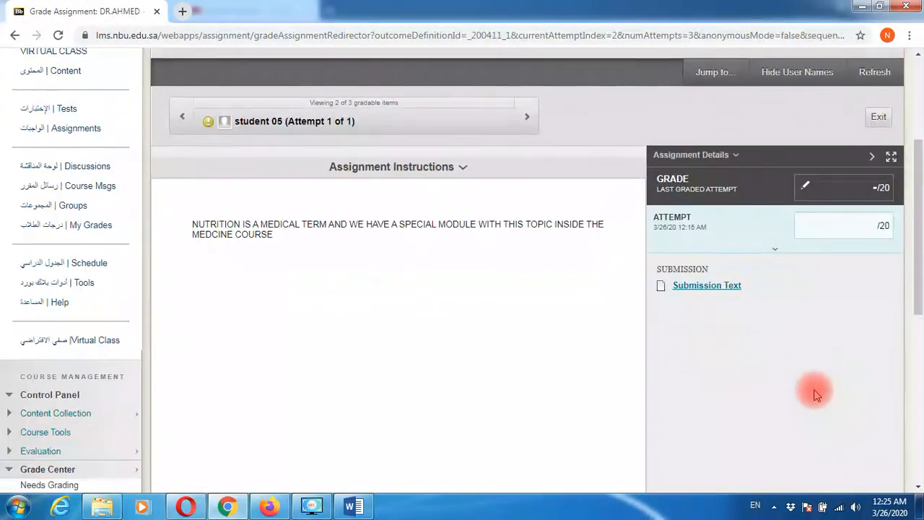
{"action": "scroll", "coordinate": [814, 392], "scroll_direction": "up", "scroll_amount": 7}
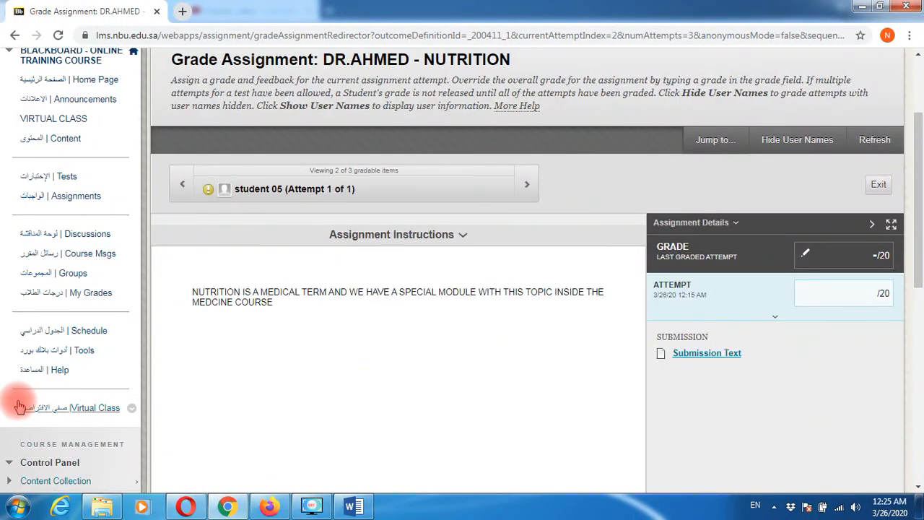
{"action": "scroll", "coordinate": [18, 401], "scroll_direction": "down", "scroll_amount": 1}
{"action": "scroll", "coordinate": [18, 405], "scroll_direction": "down", "scroll_amount": 3}
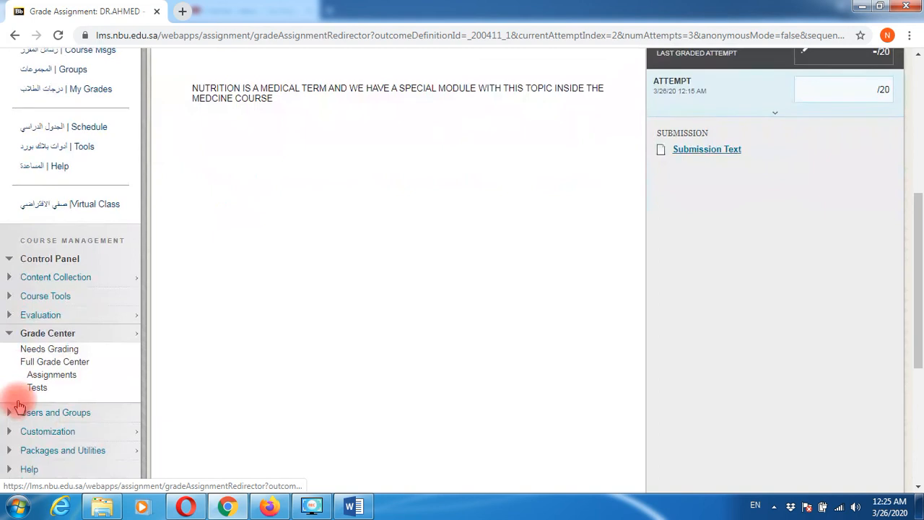
{"action": "left_click", "coordinate": [57, 308]}
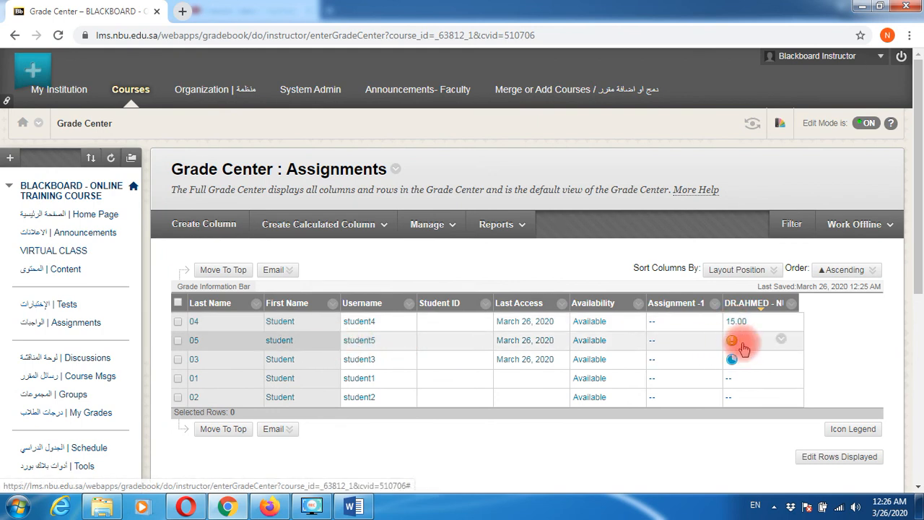
- Open student 05's Attempt 3/26/20 from the Nutrition cell menu
{"action": "left_click", "coordinate": [782, 340]}
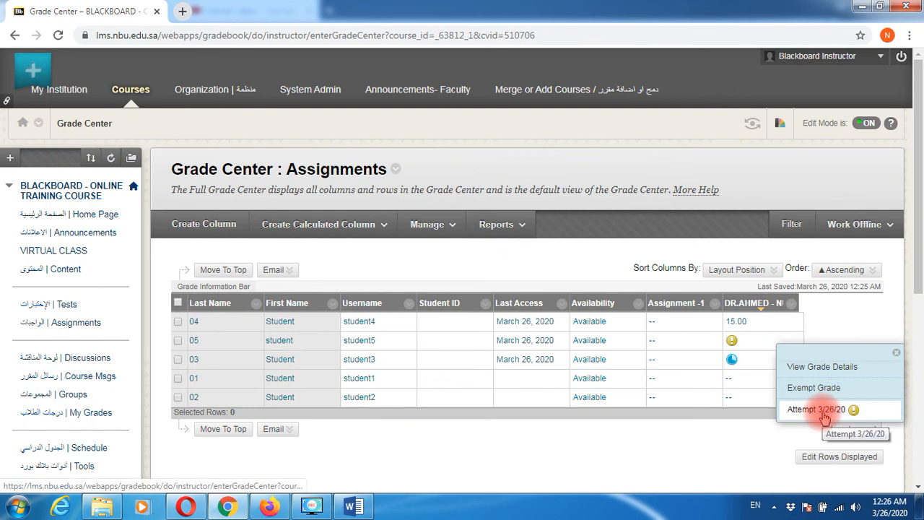
{"action": "left_click", "coordinate": [818, 408]}
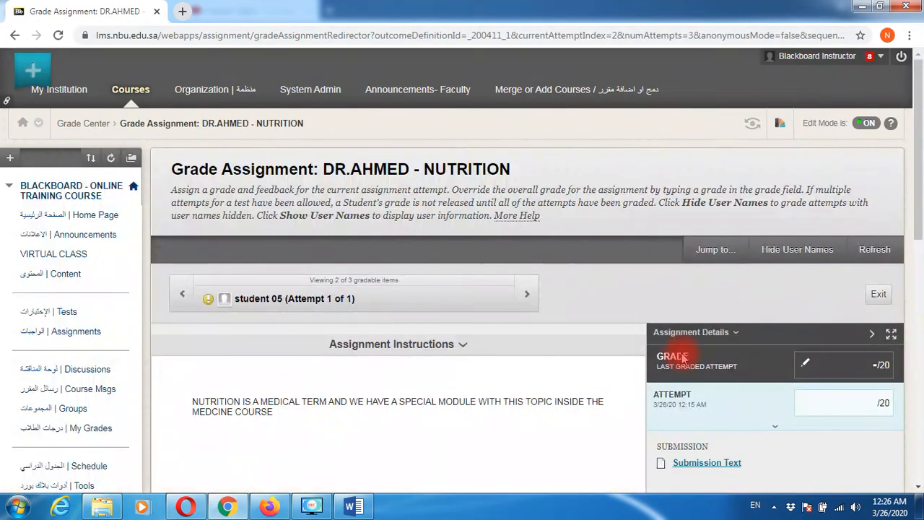
- Review student 05's submitted paragraph and grade the attempt 5 out of 20
{"action": "scroll", "coordinate": [592, 370], "scroll_direction": "down", "scroll_amount": 2}
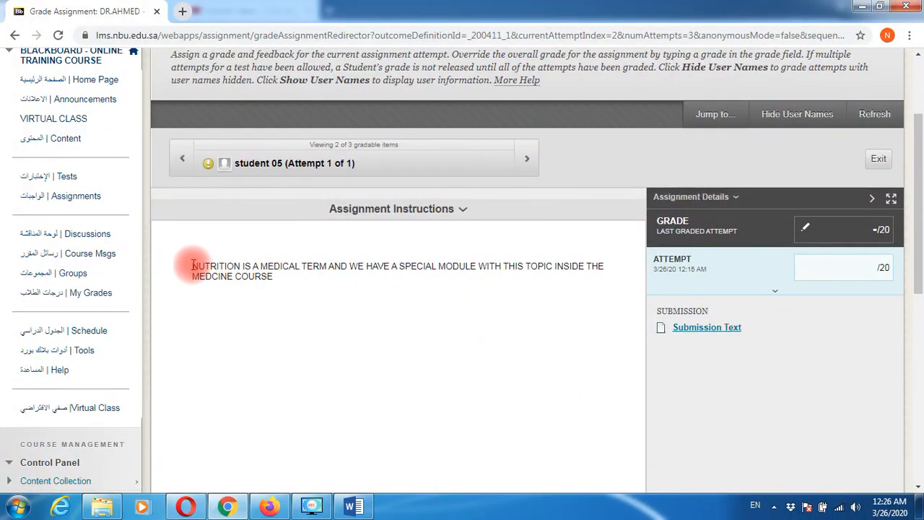
{"action": "left_click_drag", "start_coordinate": [194, 265], "coordinate": [305, 281]}
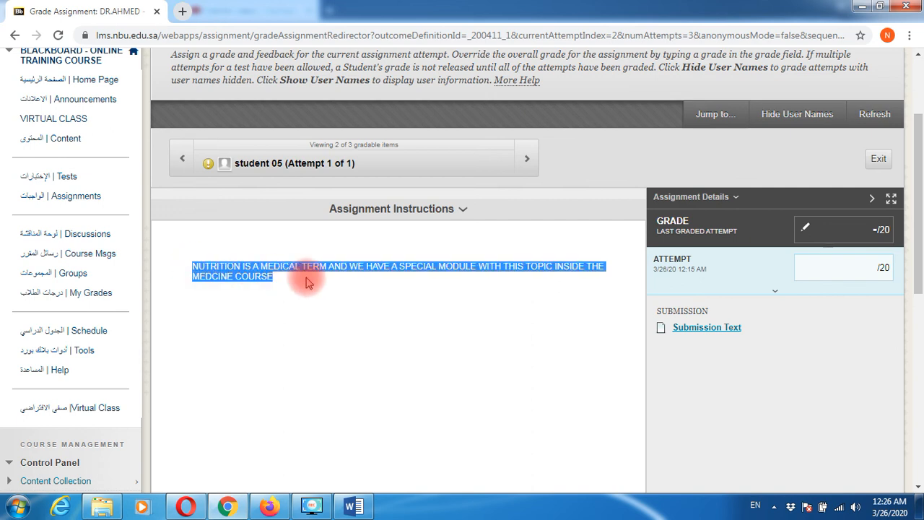
{"action": "left_click", "coordinate": [303, 282]}
{"action": "left_click_drag", "start_coordinate": [194, 265], "coordinate": [396, 284]}
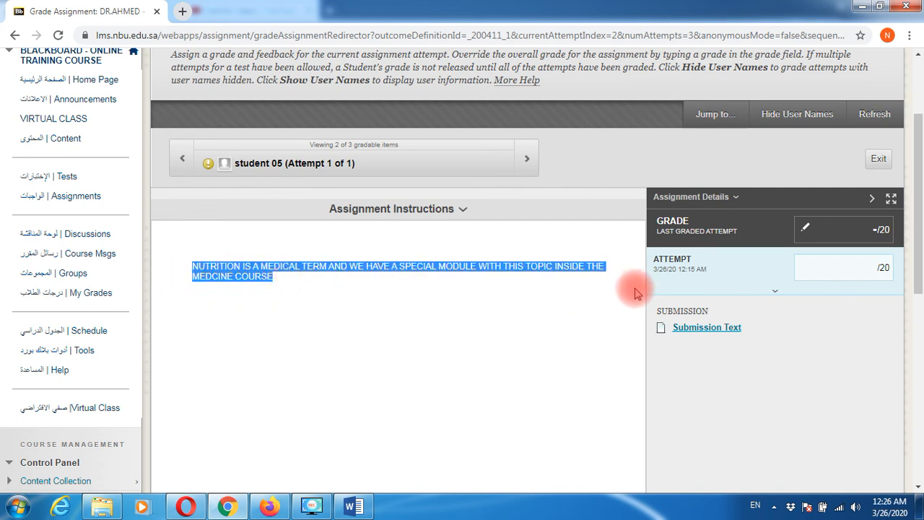
{"action": "left_click", "coordinate": [843, 268]}
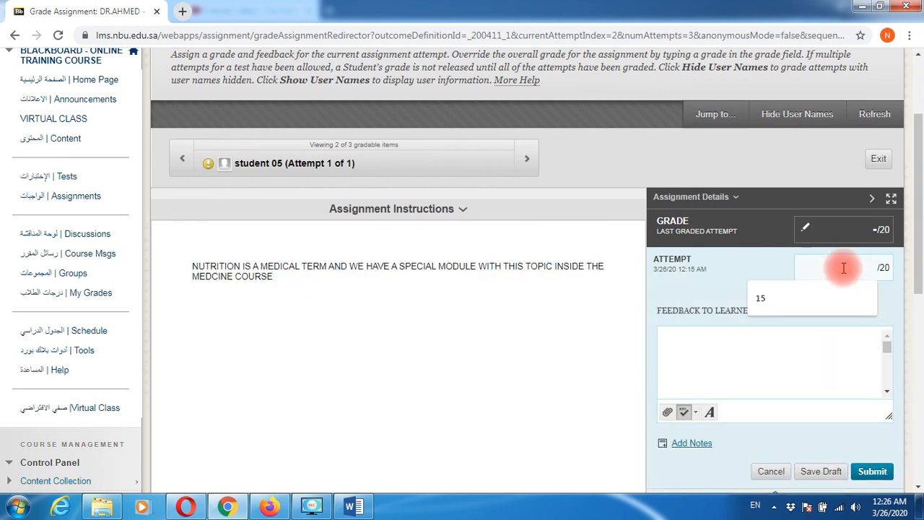
{"action": "type", "text": "5"}
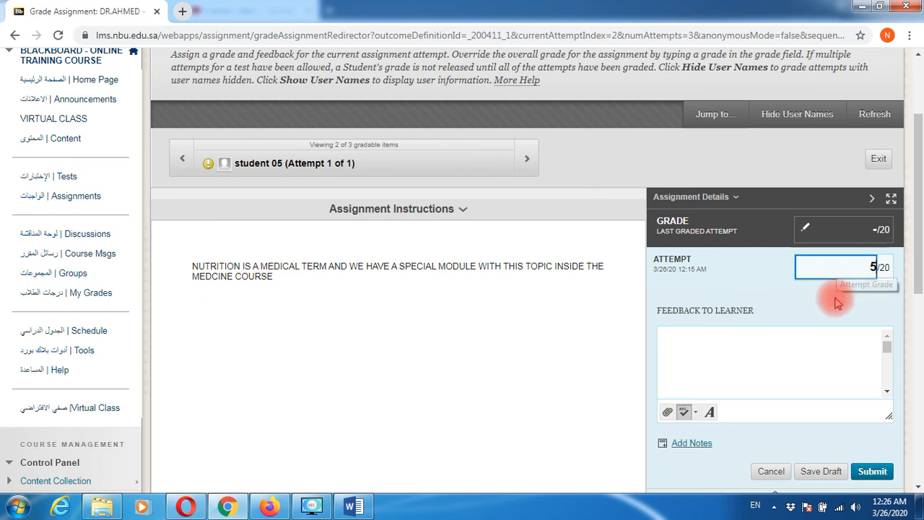
{"action": "left_click", "coordinate": [882, 470]}
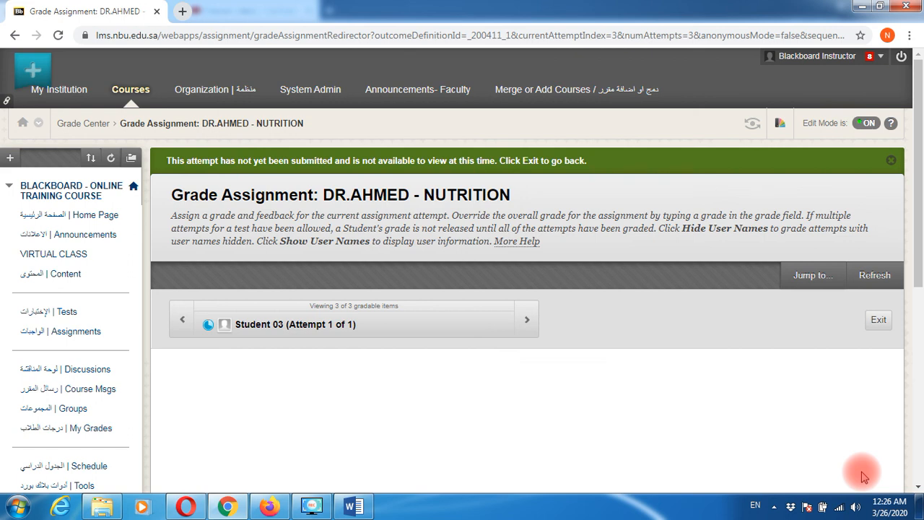
- Reload Student 03's attempt view, then step back to student 05's attempt showing 5.00/20
{"action": "scroll", "coordinate": [423, 447], "scroll_direction": "down", "scroll_amount": 5}
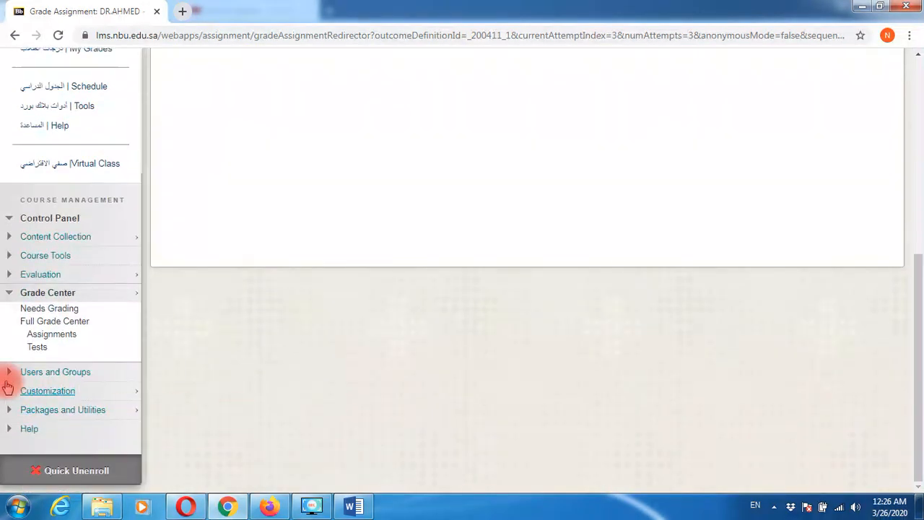
{"action": "scroll", "coordinate": [628, 337], "scroll_direction": "up", "scroll_amount": 1}
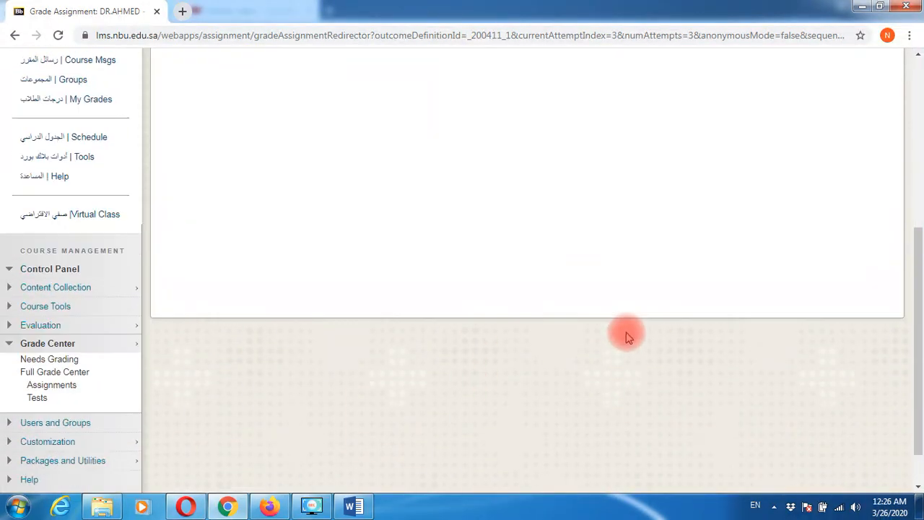
{"action": "scroll", "coordinate": [628, 337], "scroll_direction": "up", "scroll_amount": 3}
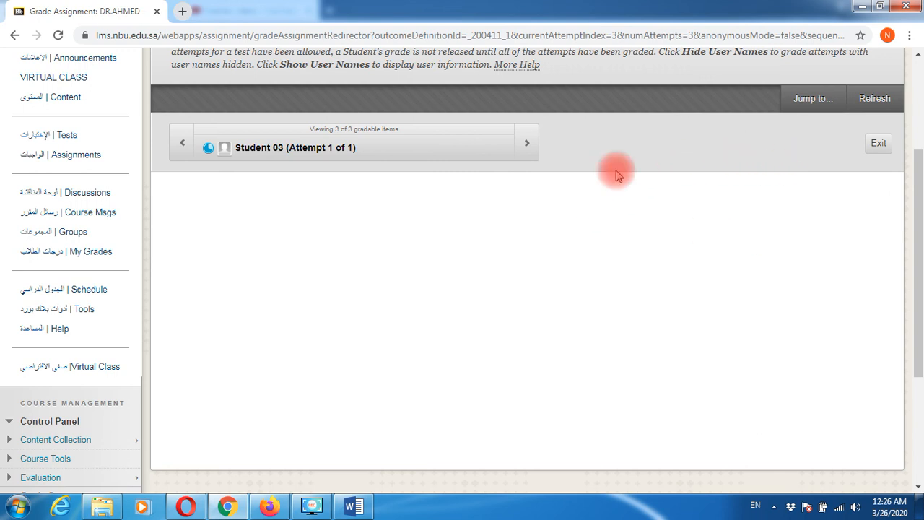
{"action": "left_click", "coordinate": [525, 146]}
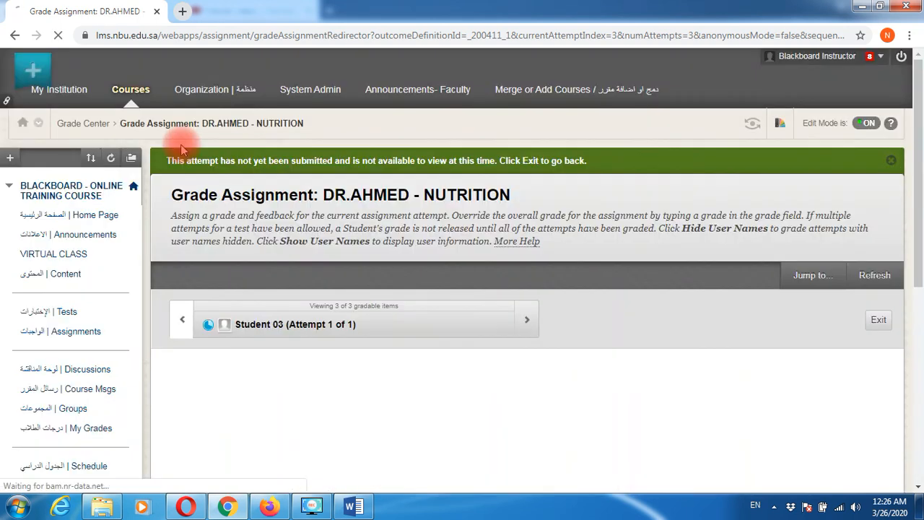
{"action": "left_click", "coordinate": [181, 325]}
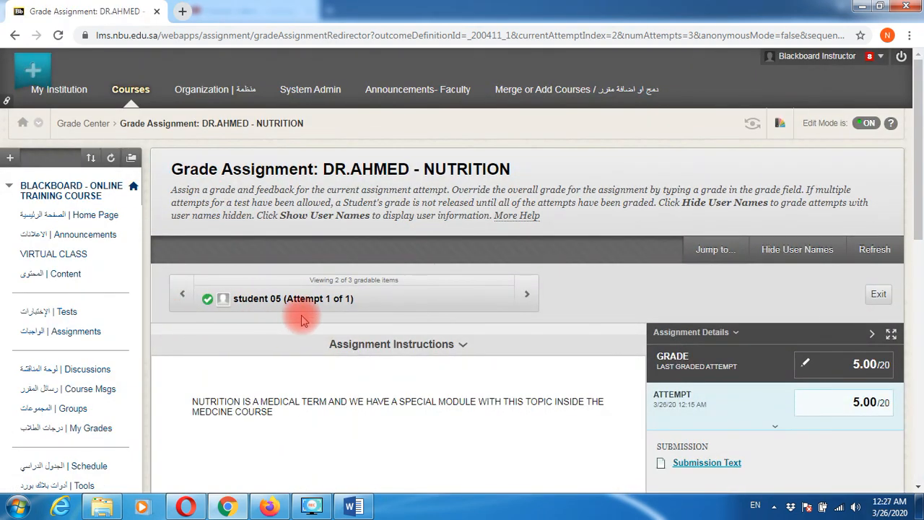
- Return to Student 04's attempt and resubmit the grade as 15/20
{"action": "left_click", "coordinate": [181, 296]}
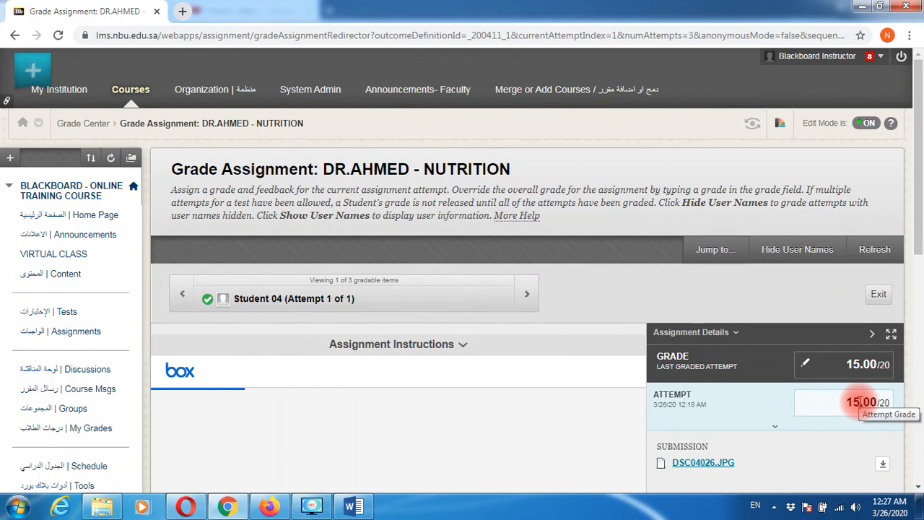
{"action": "left_click", "coordinate": [858, 402]}
{"action": "left_click_drag", "start_coordinate": [866, 402], "coordinate": [846, 401]}
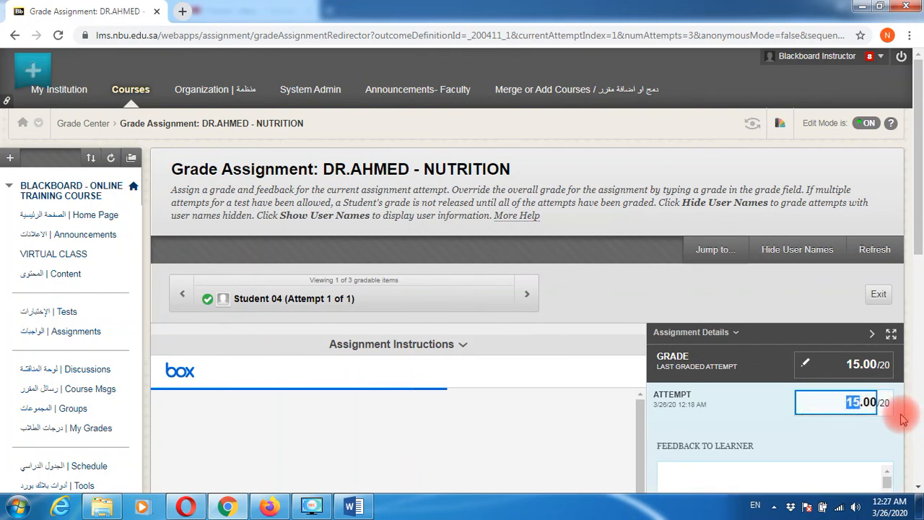
{"action": "scroll", "coordinate": [901, 418], "scroll_direction": "down", "scroll_amount": 2}
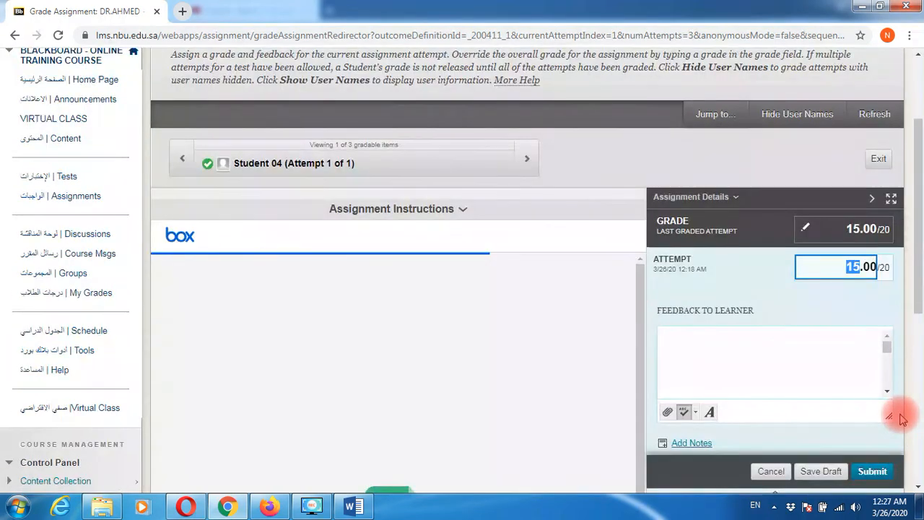
{"action": "left_click", "coordinate": [870, 475]}
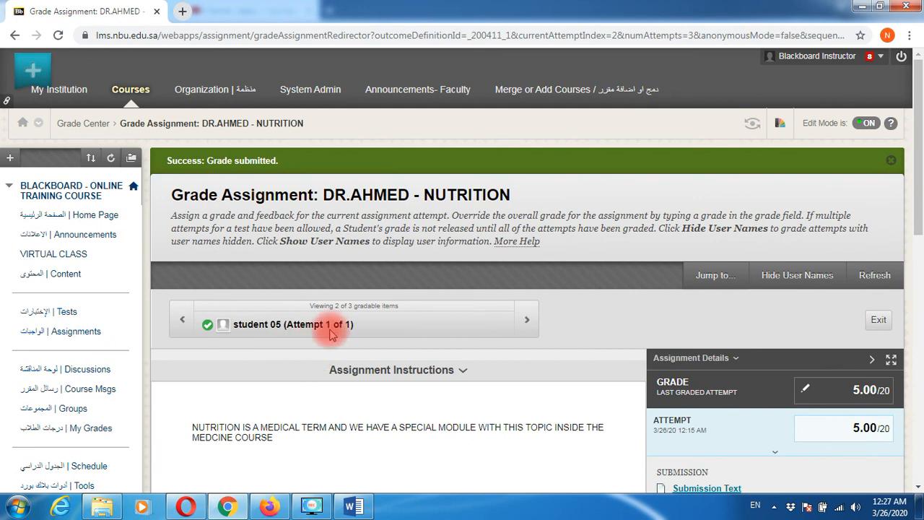
- Resubmit student 05's attempt grade as 5/20
{"action": "scroll", "coordinate": [790, 431], "scroll_direction": "down", "scroll_amount": 2}
{"action": "left_click", "coordinate": [850, 298]}
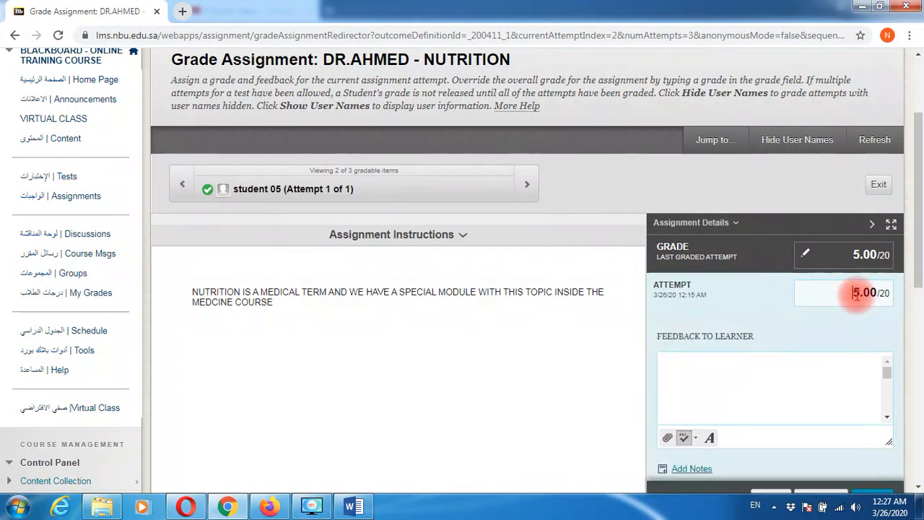
{"action": "left_click_drag", "start_coordinate": [859, 292], "coordinate": [846, 317]}
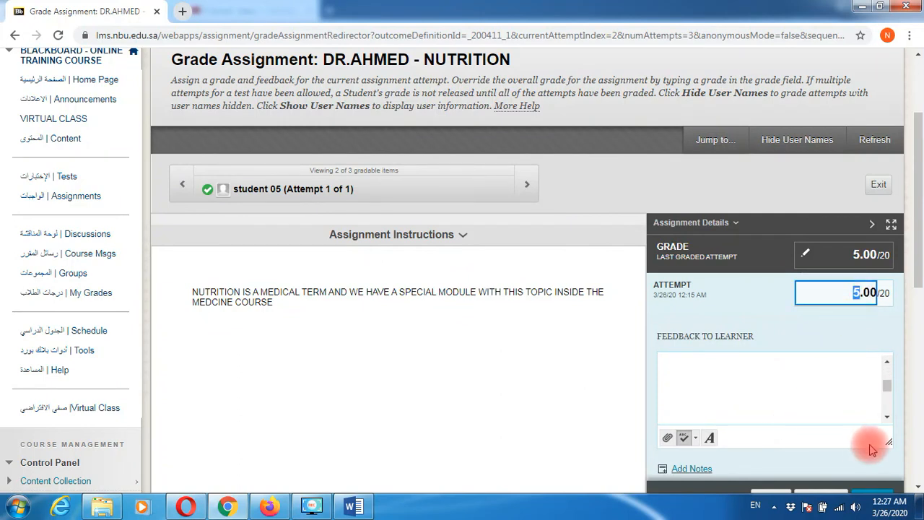
{"action": "scroll", "coordinate": [863, 439], "scroll_direction": "down", "scroll_amount": 2}
{"action": "left_click", "coordinate": [869, 362]}
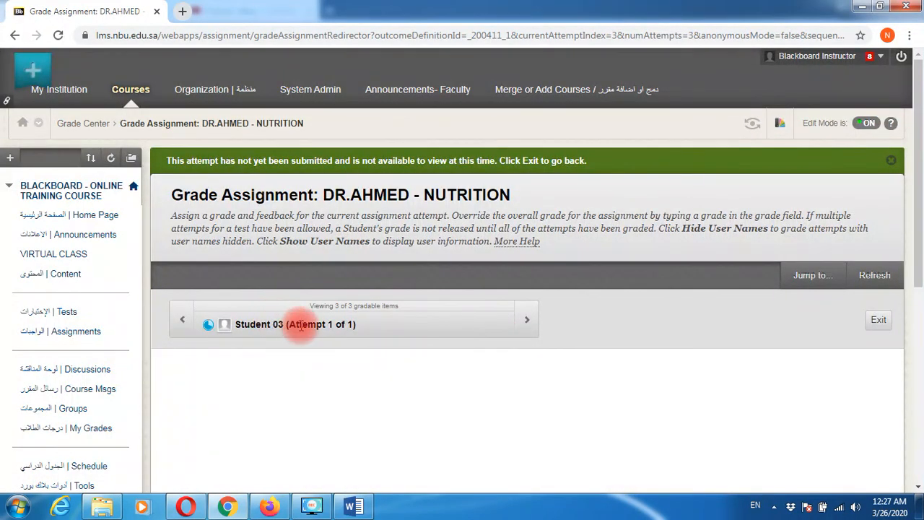
{"action": "left_click_drag", "start_coordinate": [275, 323], "coordinate": [272, 324]}
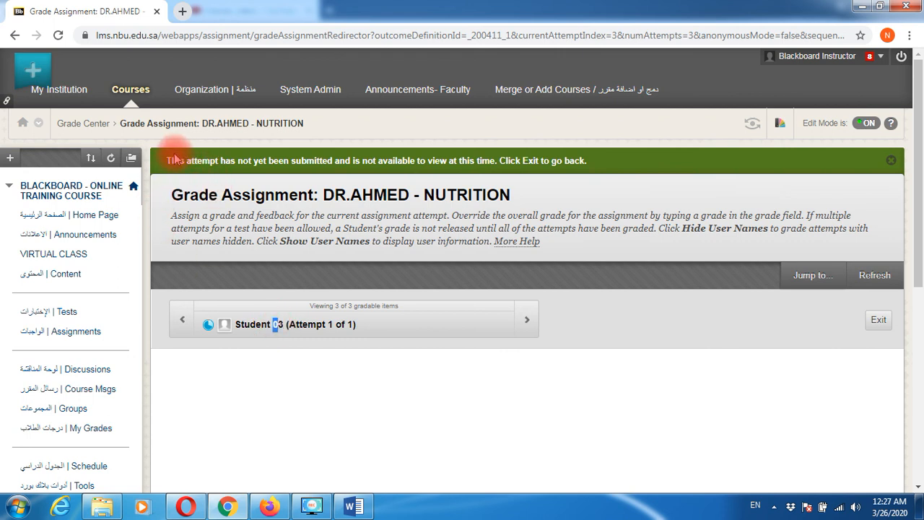
{"action": "left_click_drag", "start_coordinate": [173, 160], "coordinate": [561, 159]}
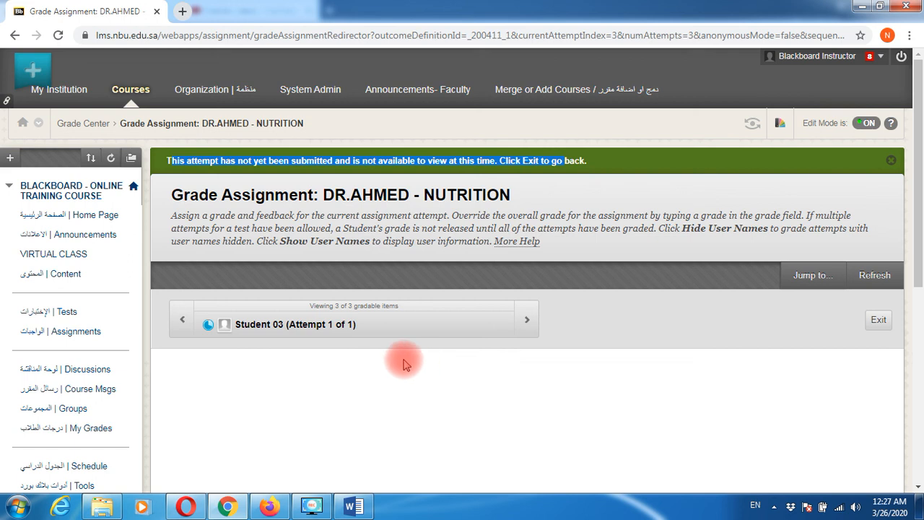
{"action": "scroll", "coordinate": [280, 397], "scroll_direction": "down", "scroll_amount": 5}
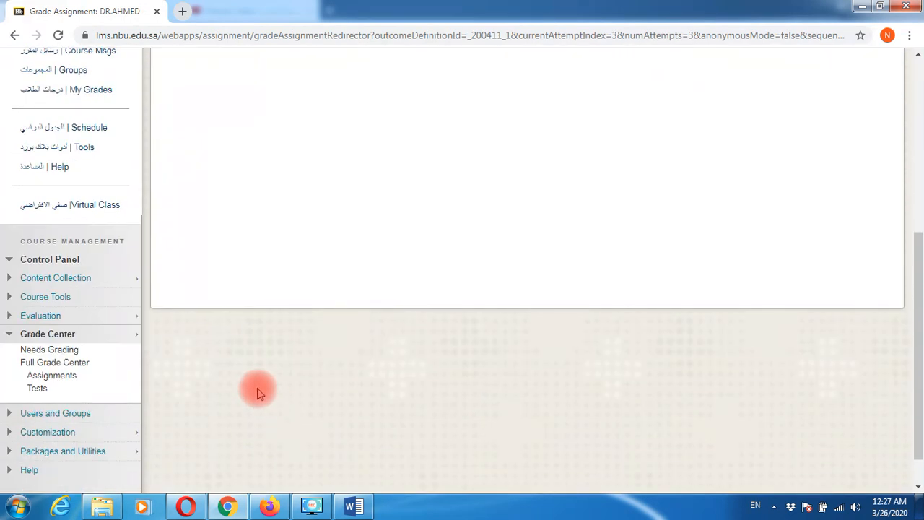
{"action": "scroll", "coordinate": [354, 250], "scroll_direction": "up", "scroll_amount": 1}
{"action": "scroll", "coordinate": [360, 252], "scroll_direction": "up", "scroll_amount": 2}
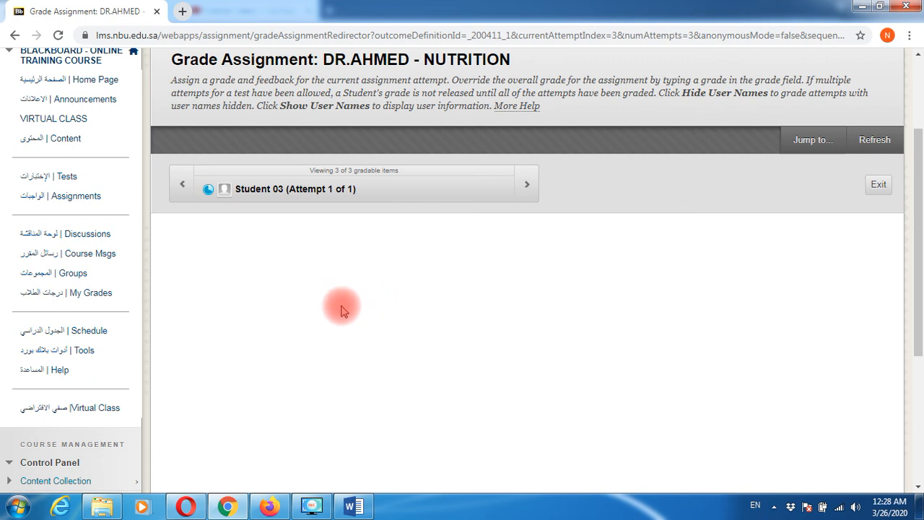
{"action": "scroll", "coordinate": [357, 306], "scroll_direction": "down", "scroll_amount": 2}
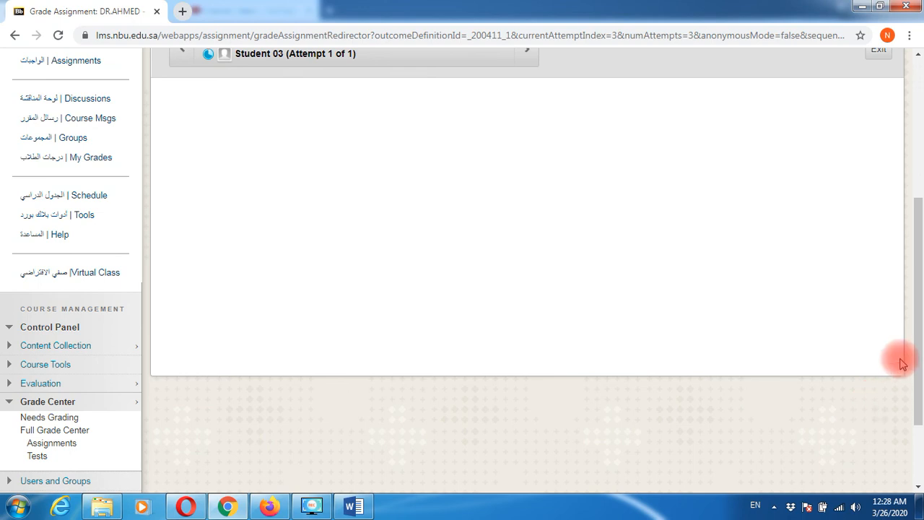
{"action": "scroll", "coordinate": [381, 361], "scroll_direction": "up", "scroll_amount": 3}
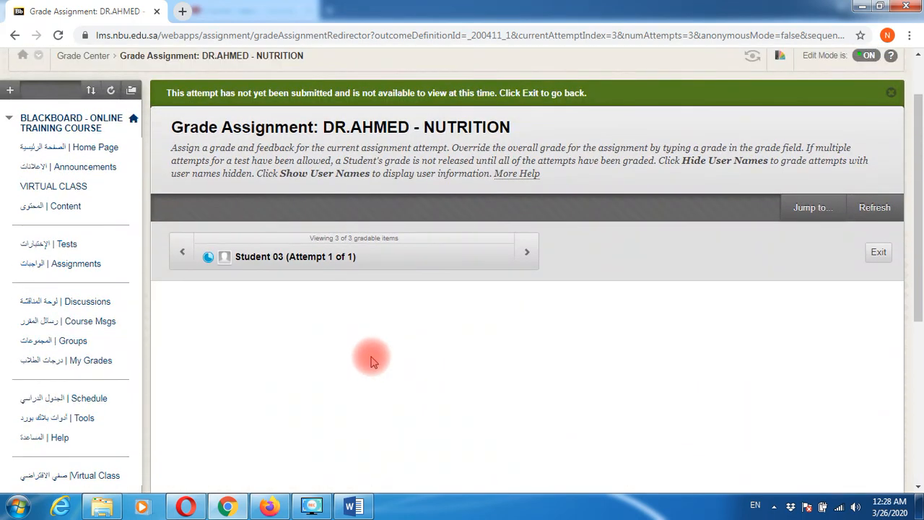
{"action": "scroll", "coordinate": [375, 361], "scroll_direction": "down", "scroll_amount": 5}
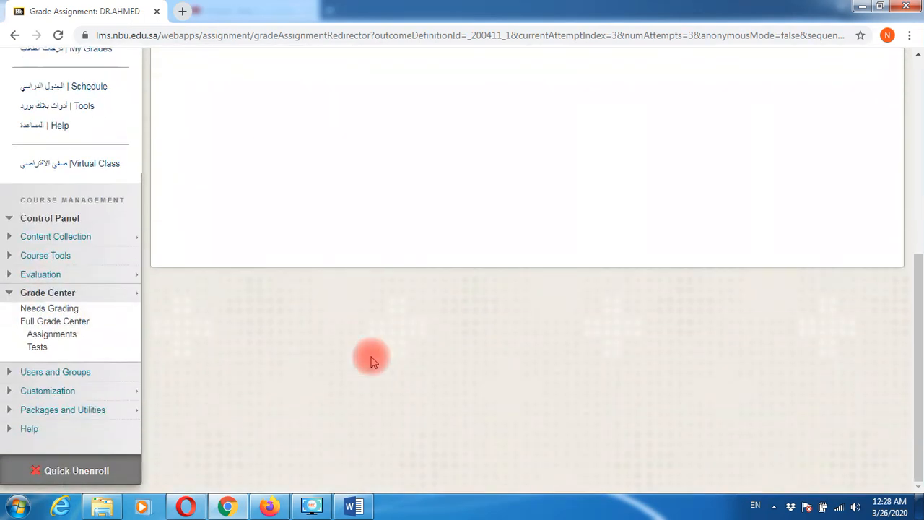